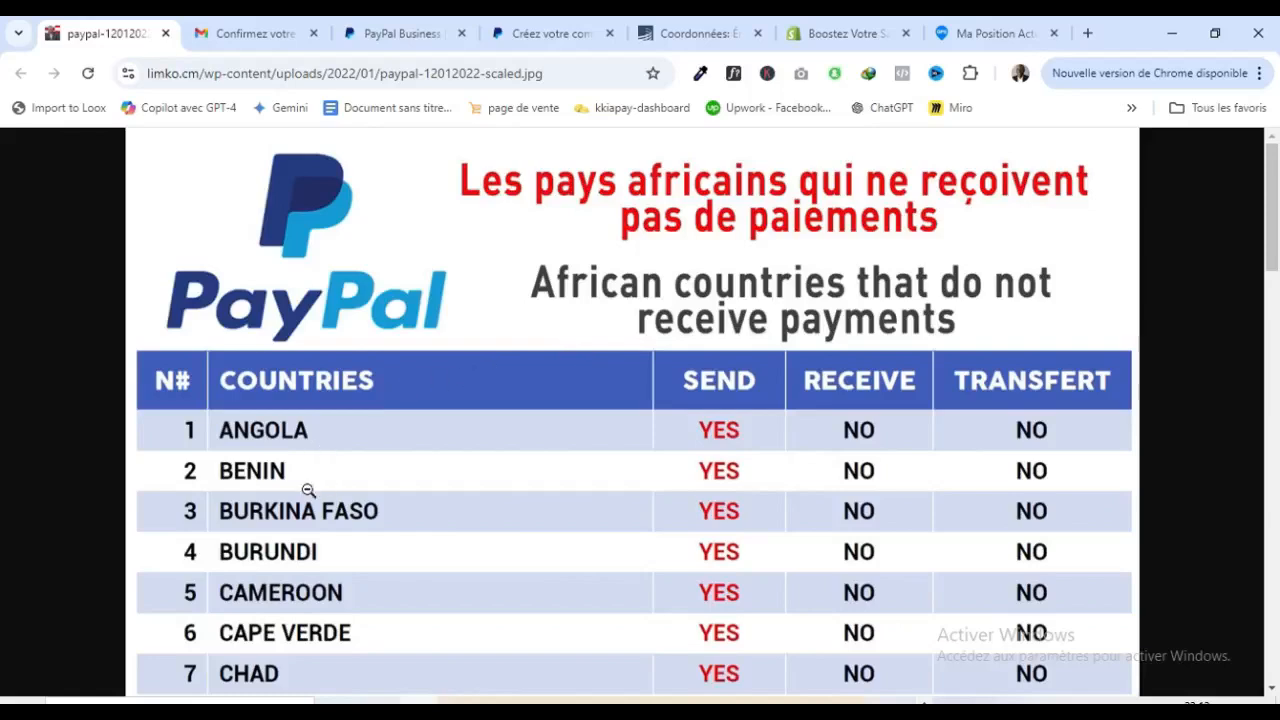
- Scroll through the page in the current tab to review its content
drag(1272, 172, 1268, 213)
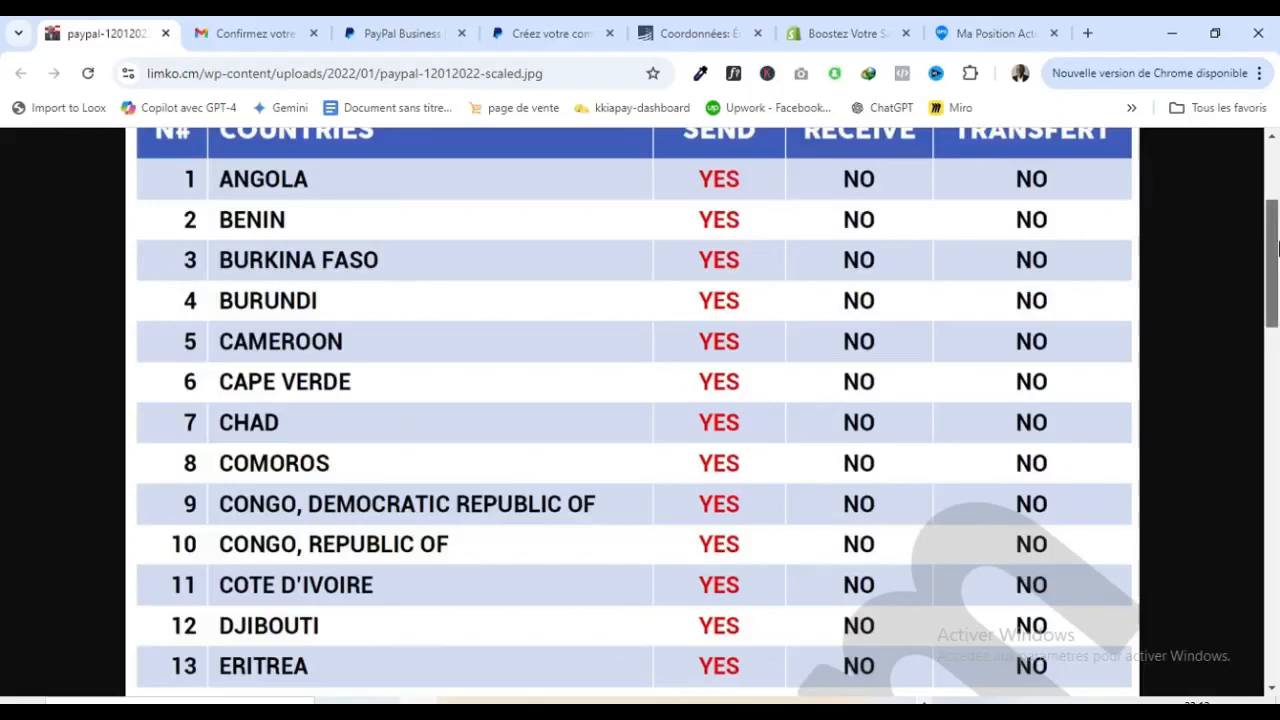
drag(1268, 242, 1276, 264)
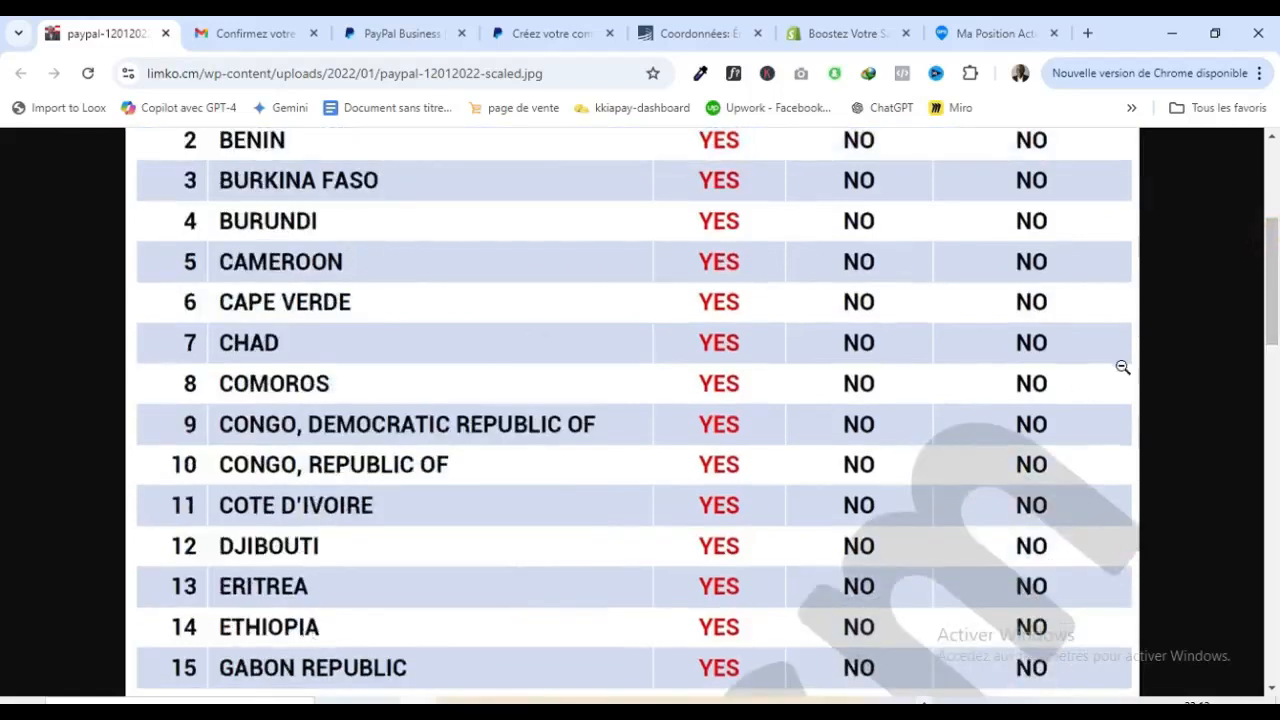
scroll(810, 230, up, 4)
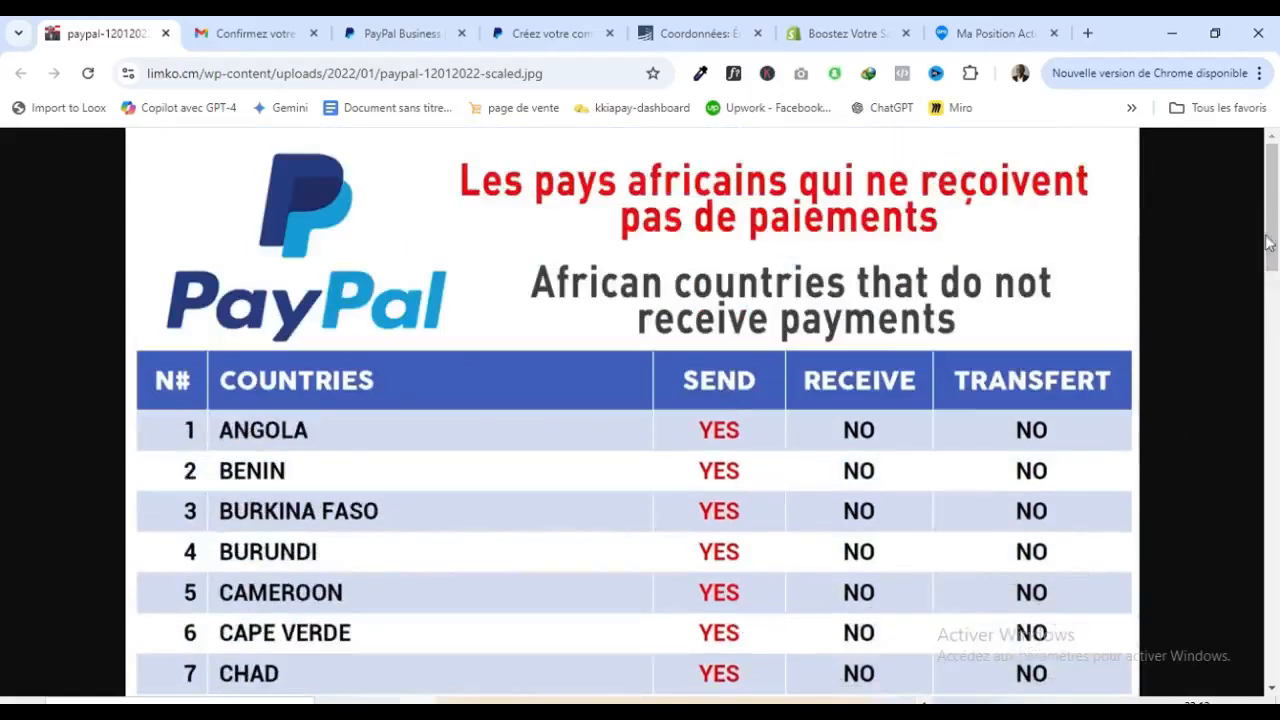
scroll(1275, 238, down, 1)
scroll(1275, 238, down, 1)
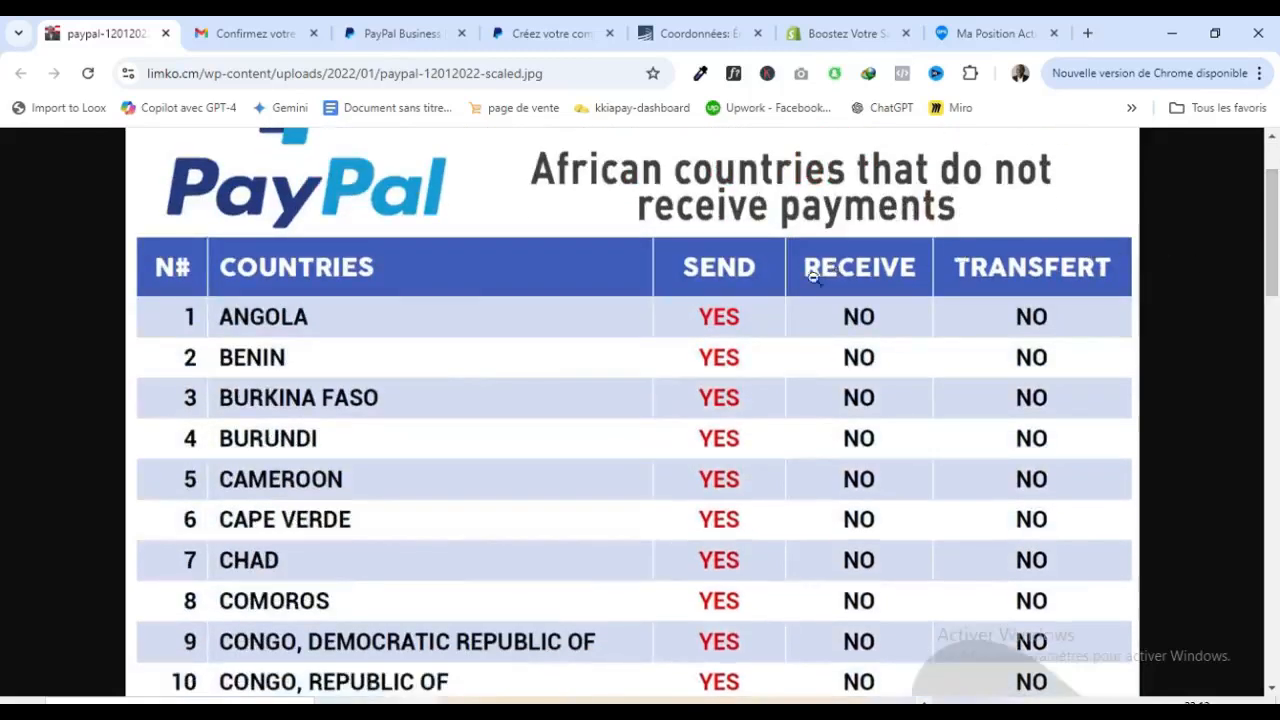
scroll(1274, 330, down, 5)
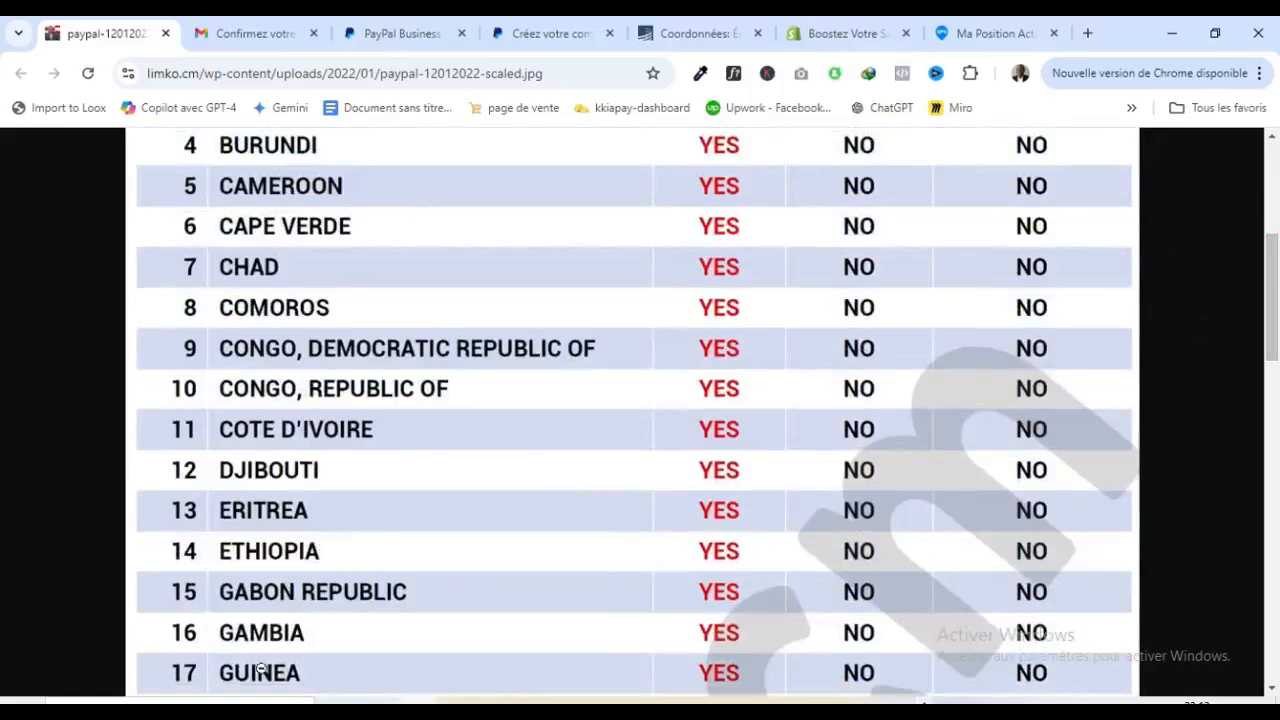
drag(1262, 328, 1276, 388)
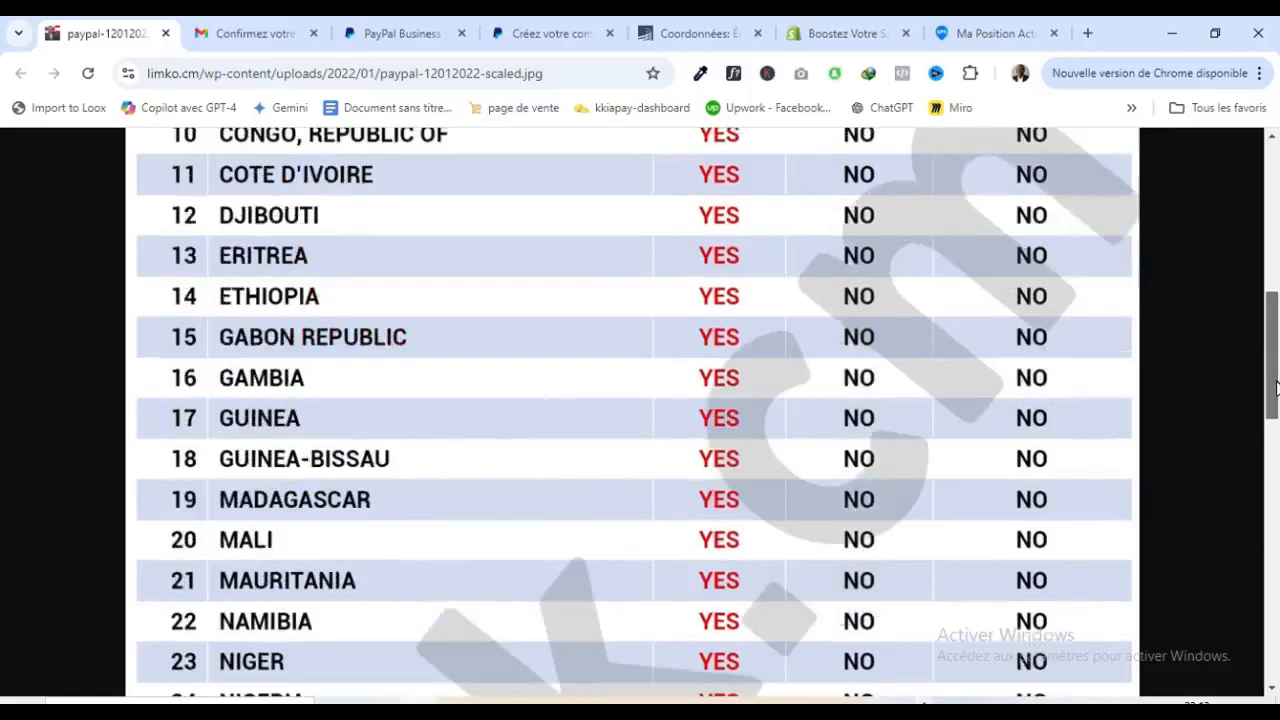
drag(1276, 388, 1276, 392)
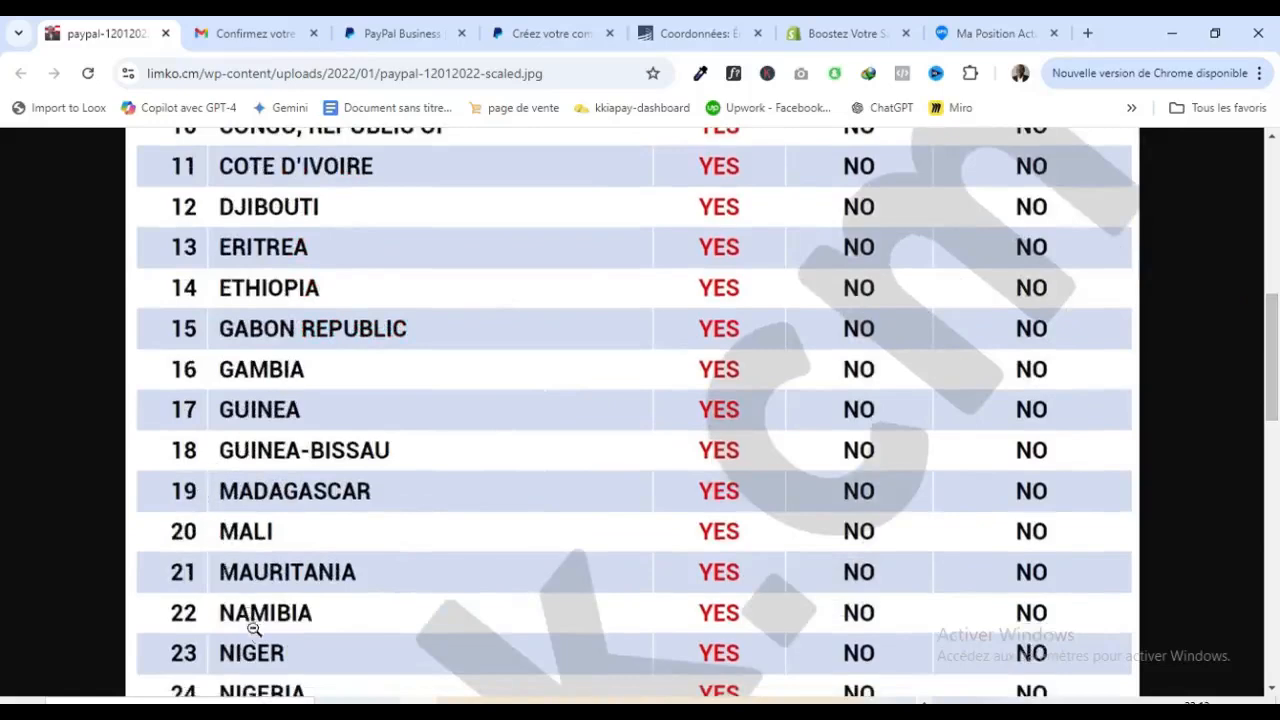
drag(1271, 343, 1274, 378)
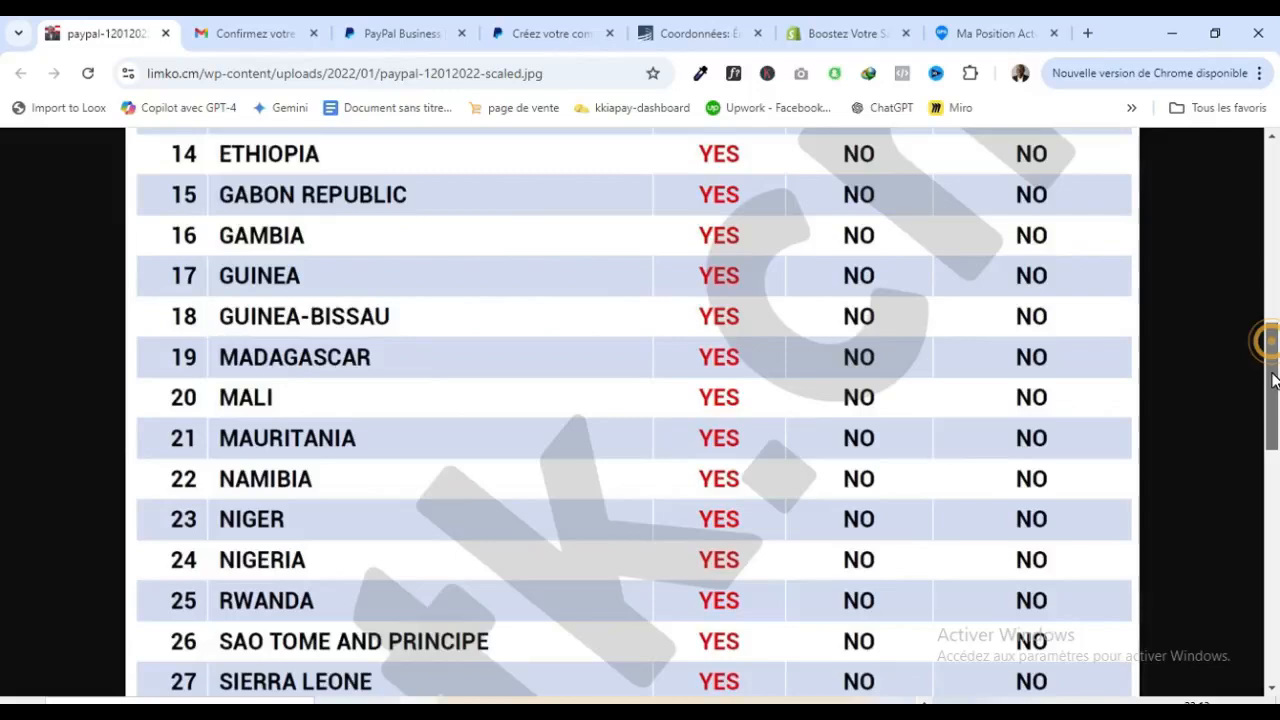
drag(1274, 380, 1276, 398)
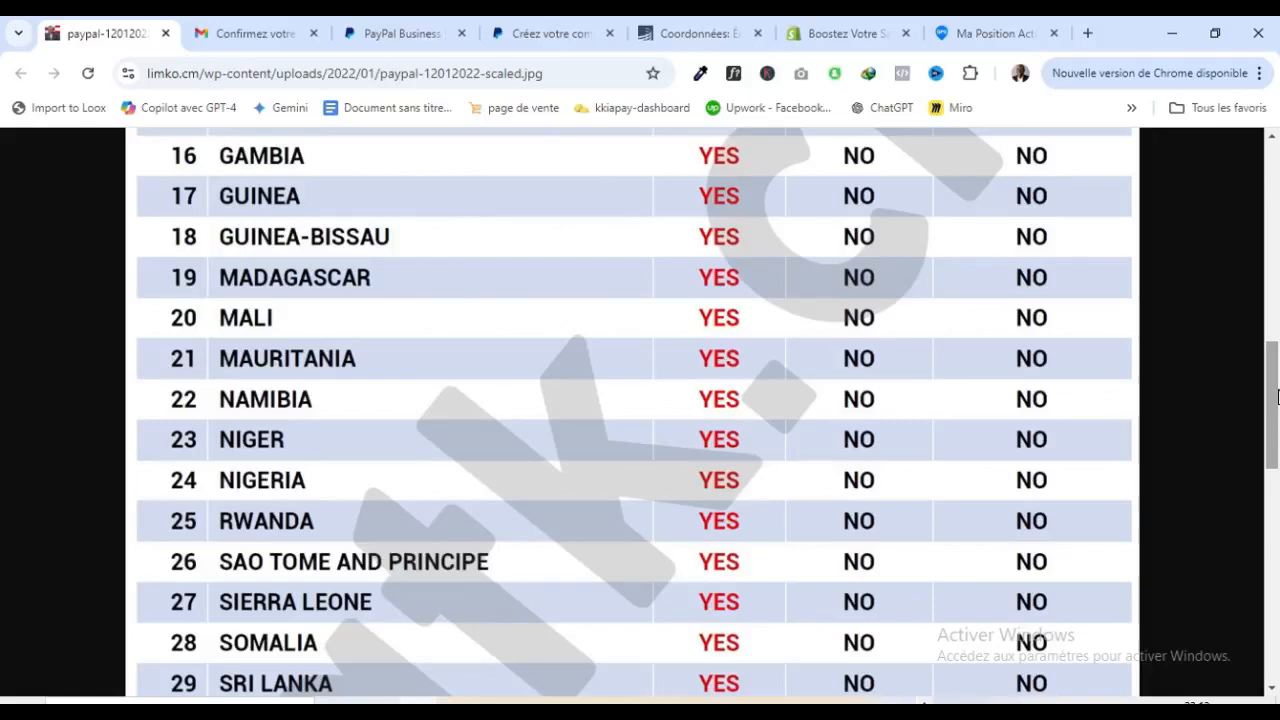
drag(1277, 397, 1277, 507)
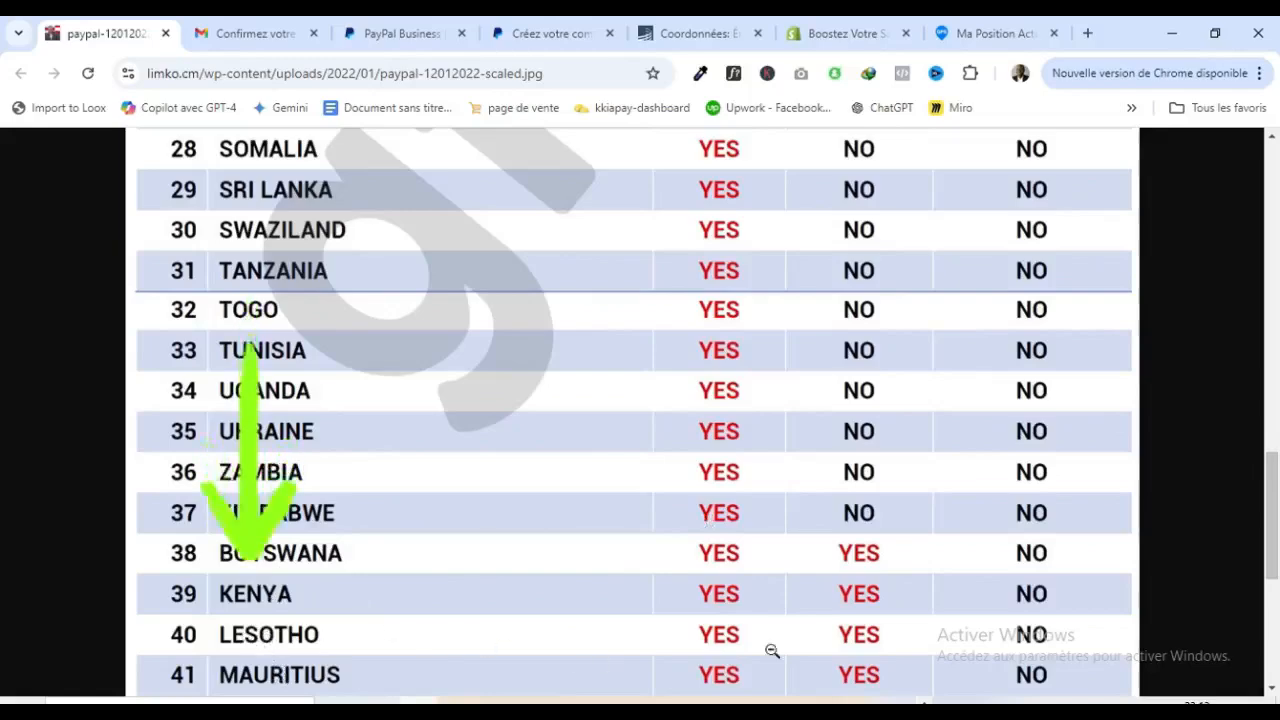
scroll(1273, 474, down, 2)
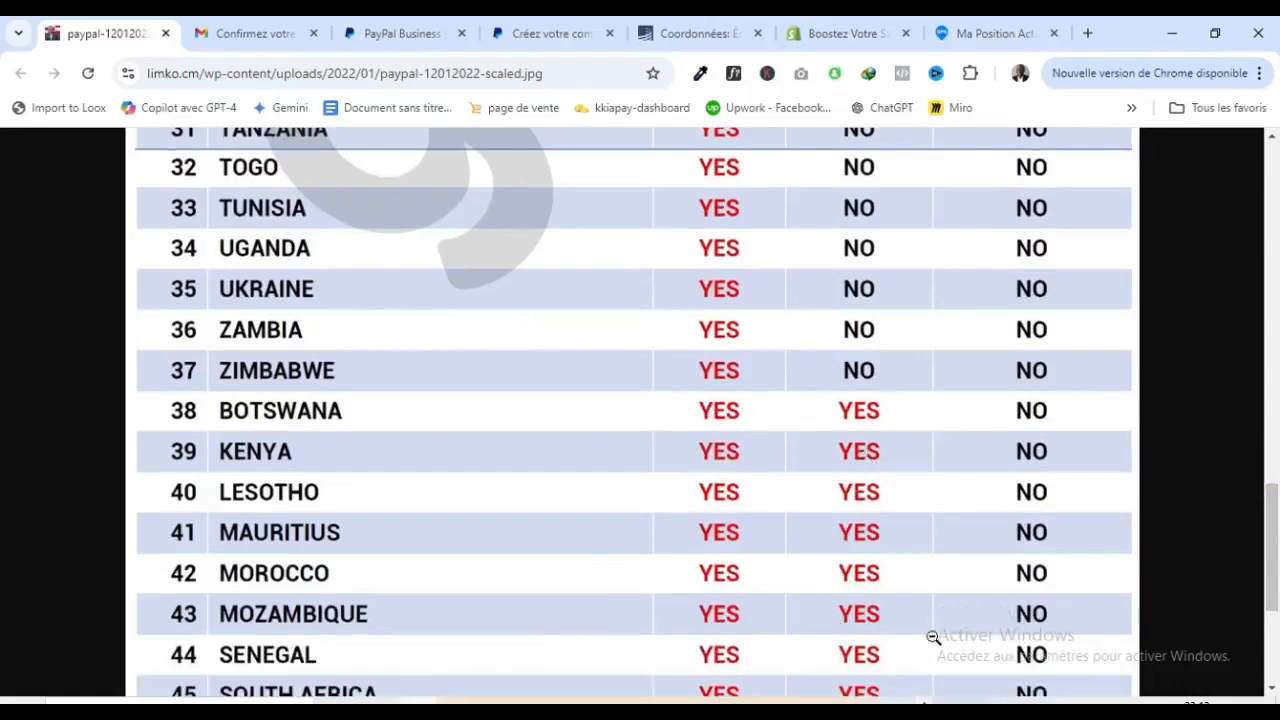
drag(1276, 541, 1275, 595)
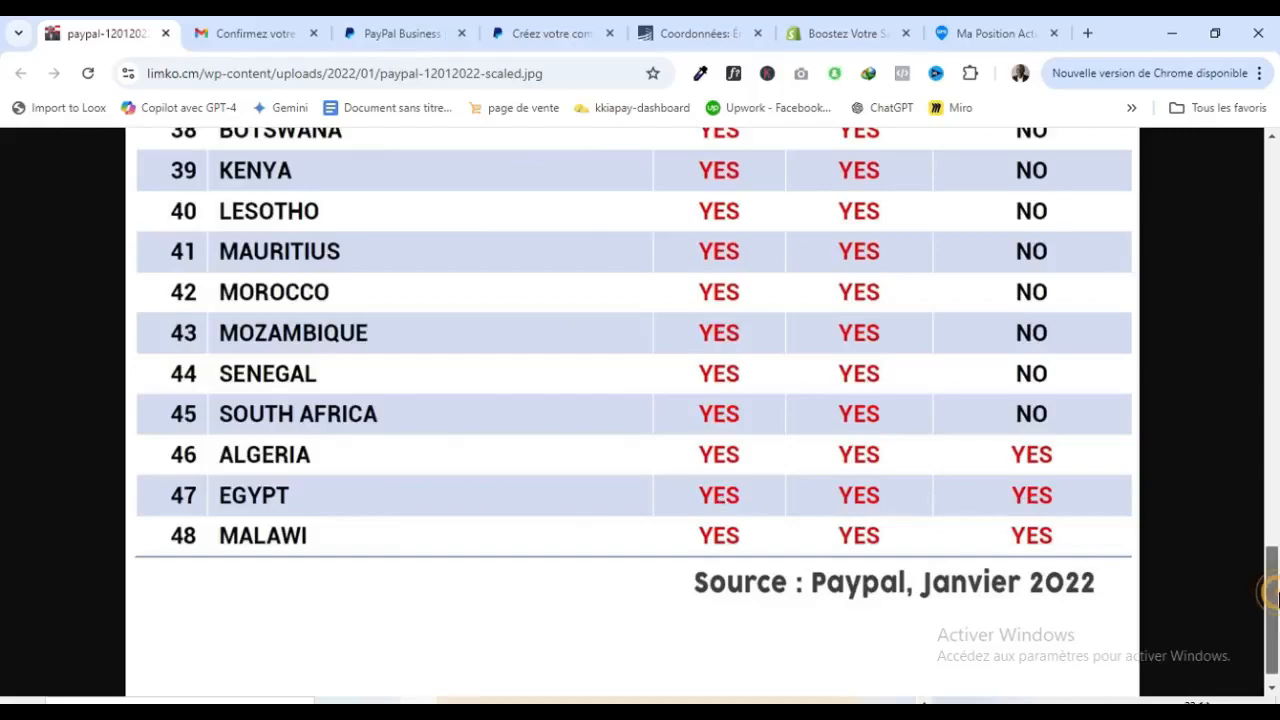
drag(1272, 598, 1277, 234)
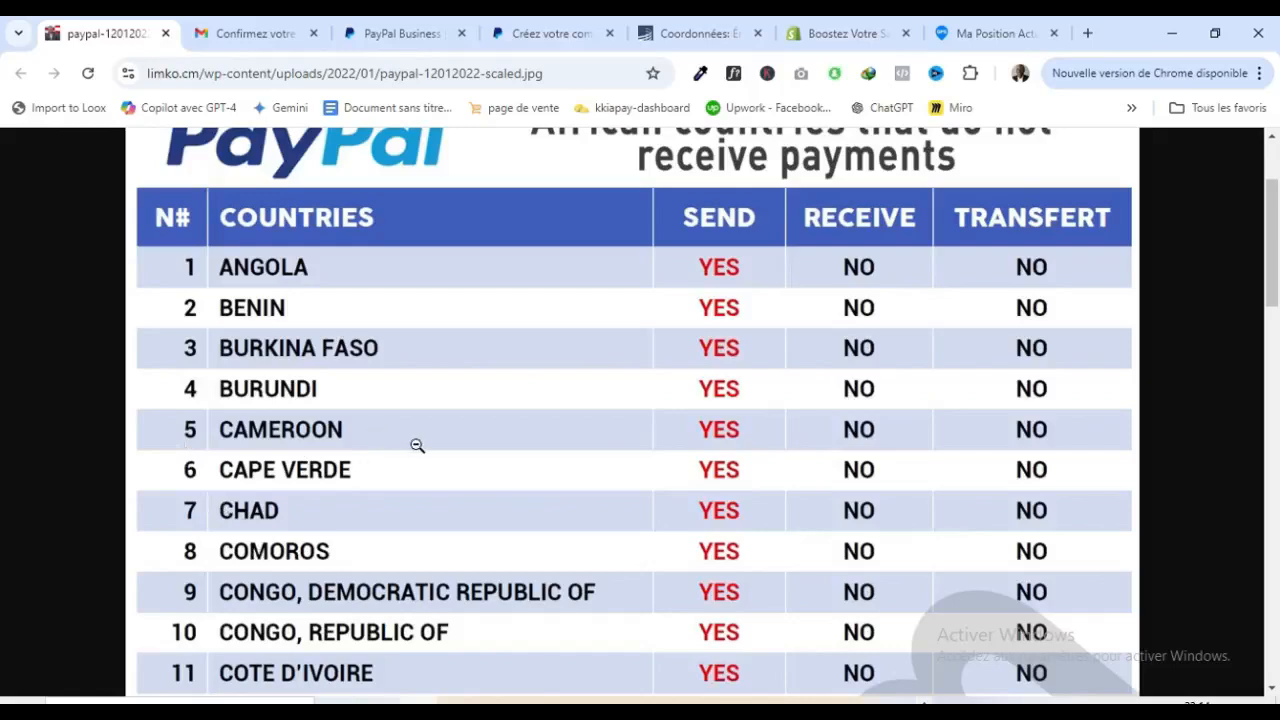
click(1270, 225)
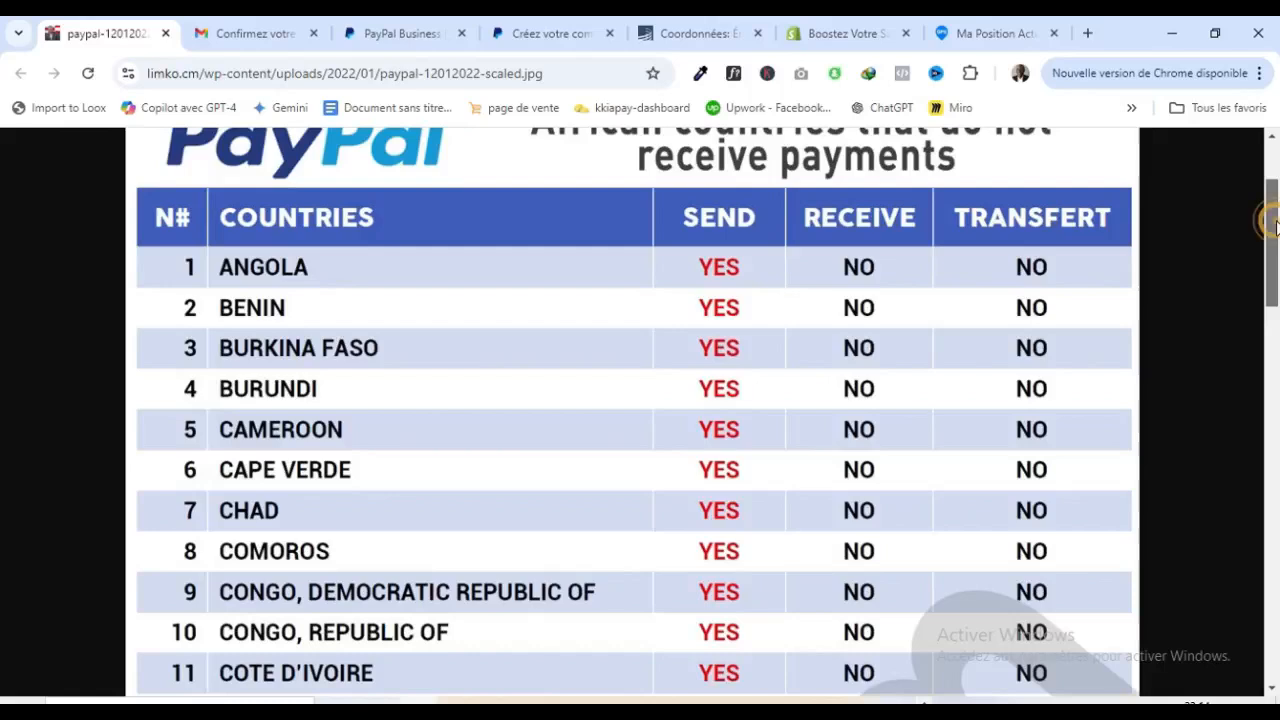
drag(1270, 225, 1274, 230)
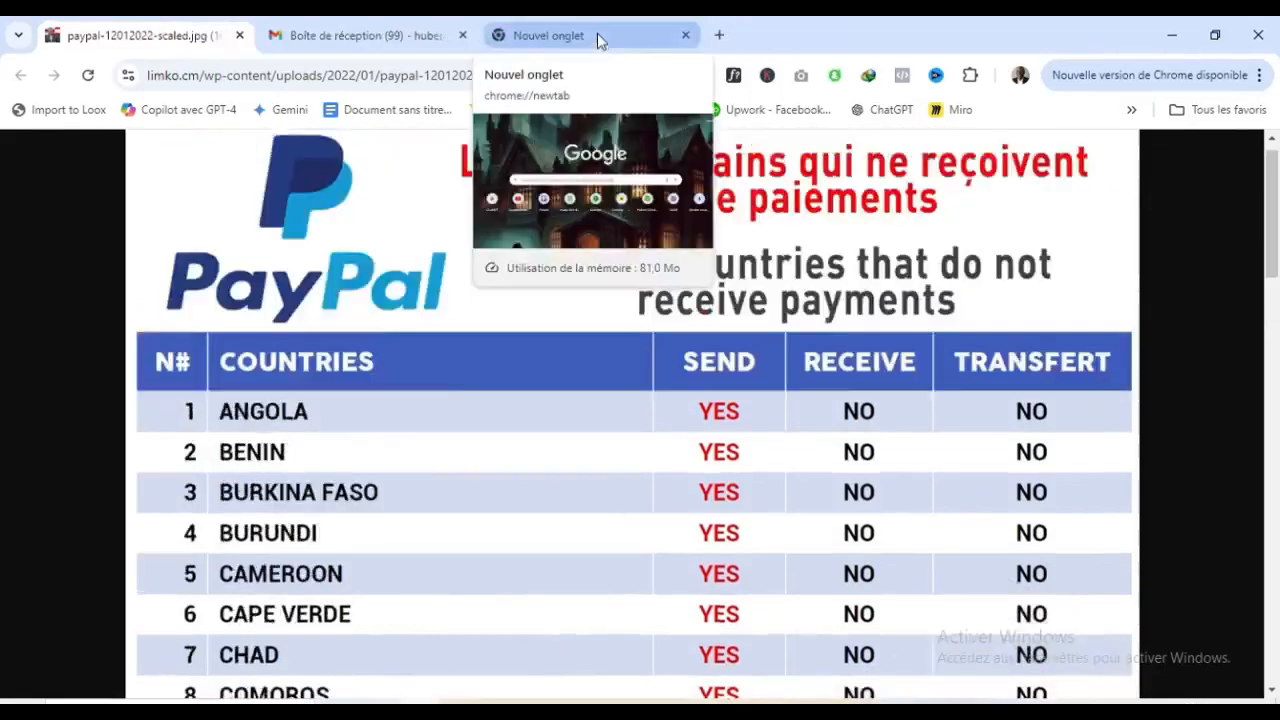
- In the new tab, go to Gmail and choose to add another account from the account menu
click(597, 34)
click(467, 78)
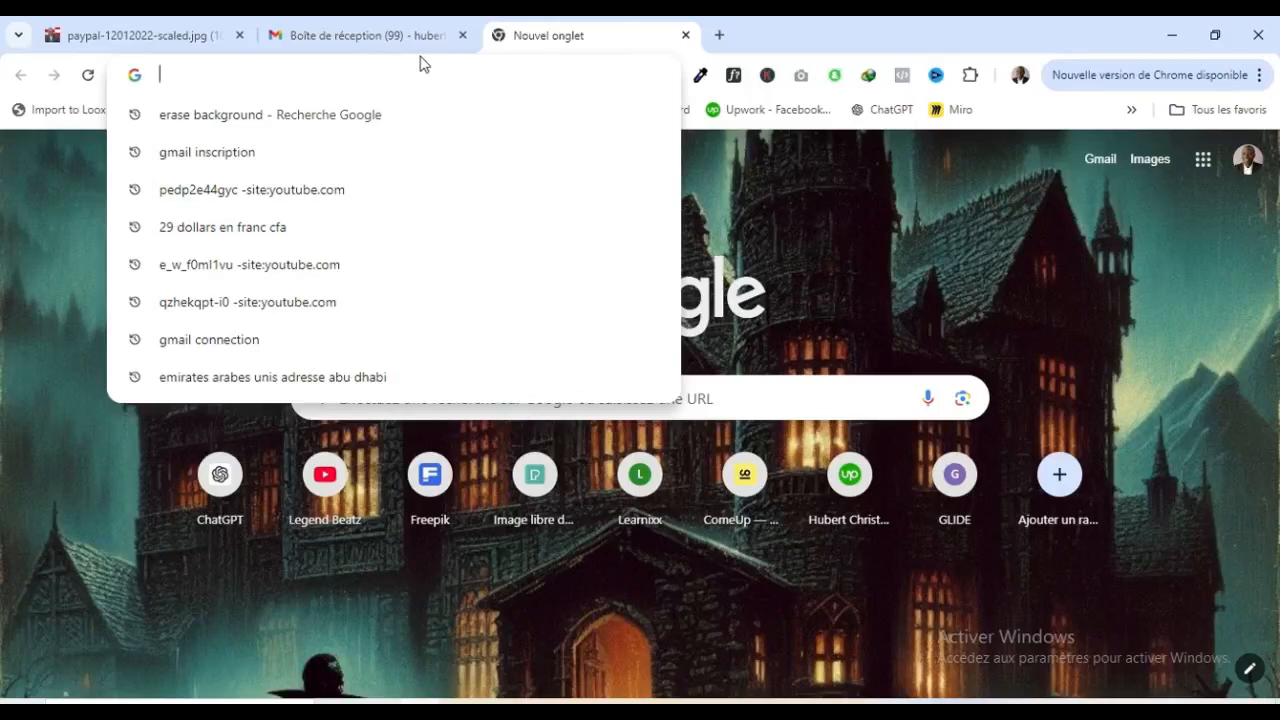
text(GMAI)
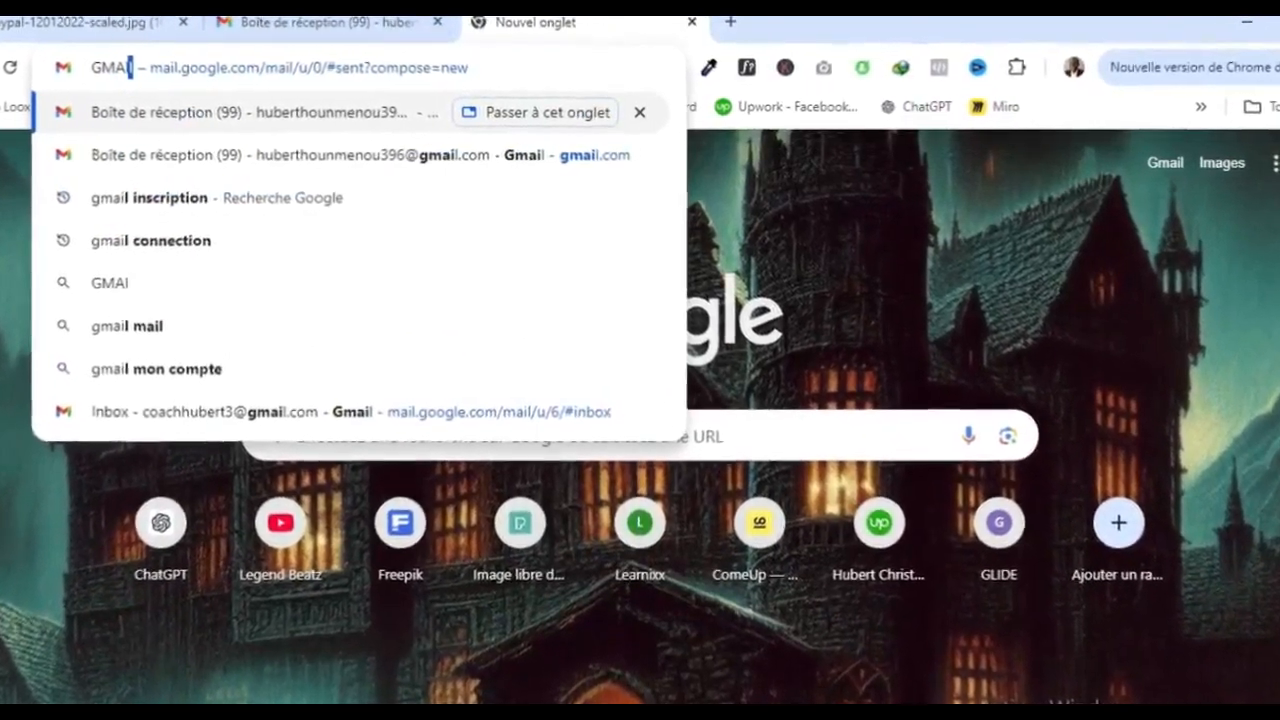
click(1278, 162)
scroll(1068, 557, down, 3)
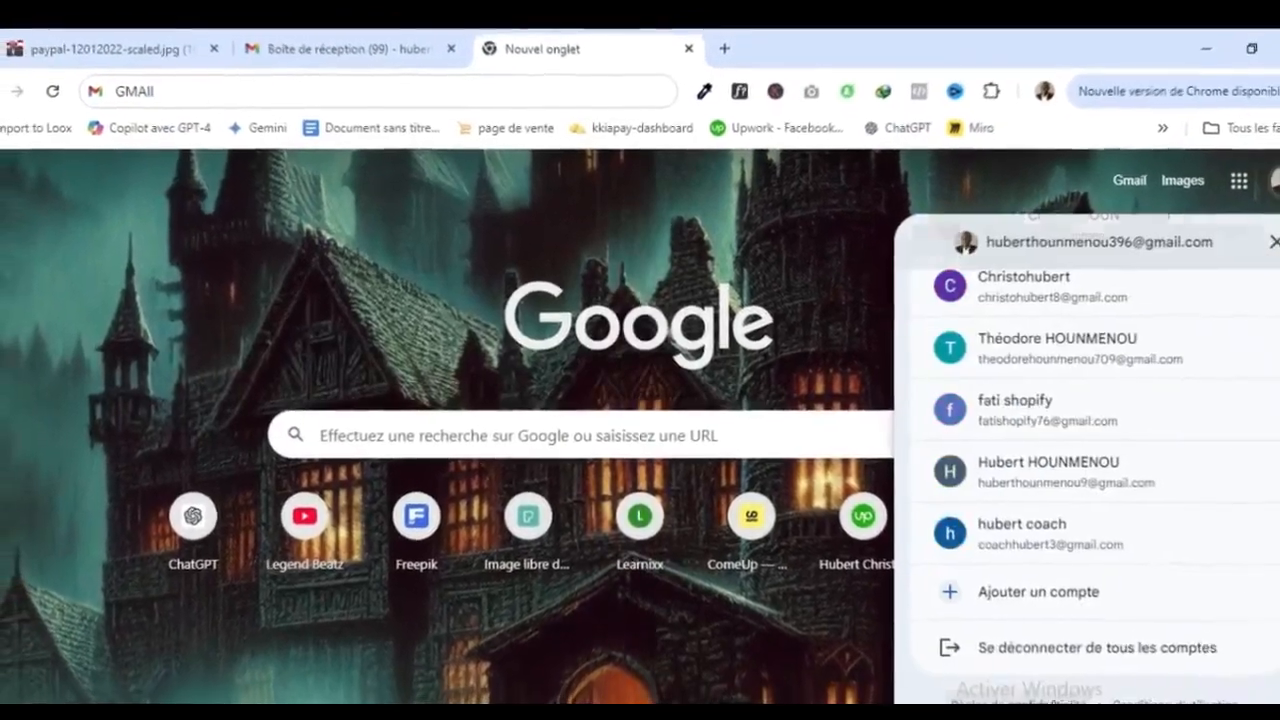
click(1058, 601)
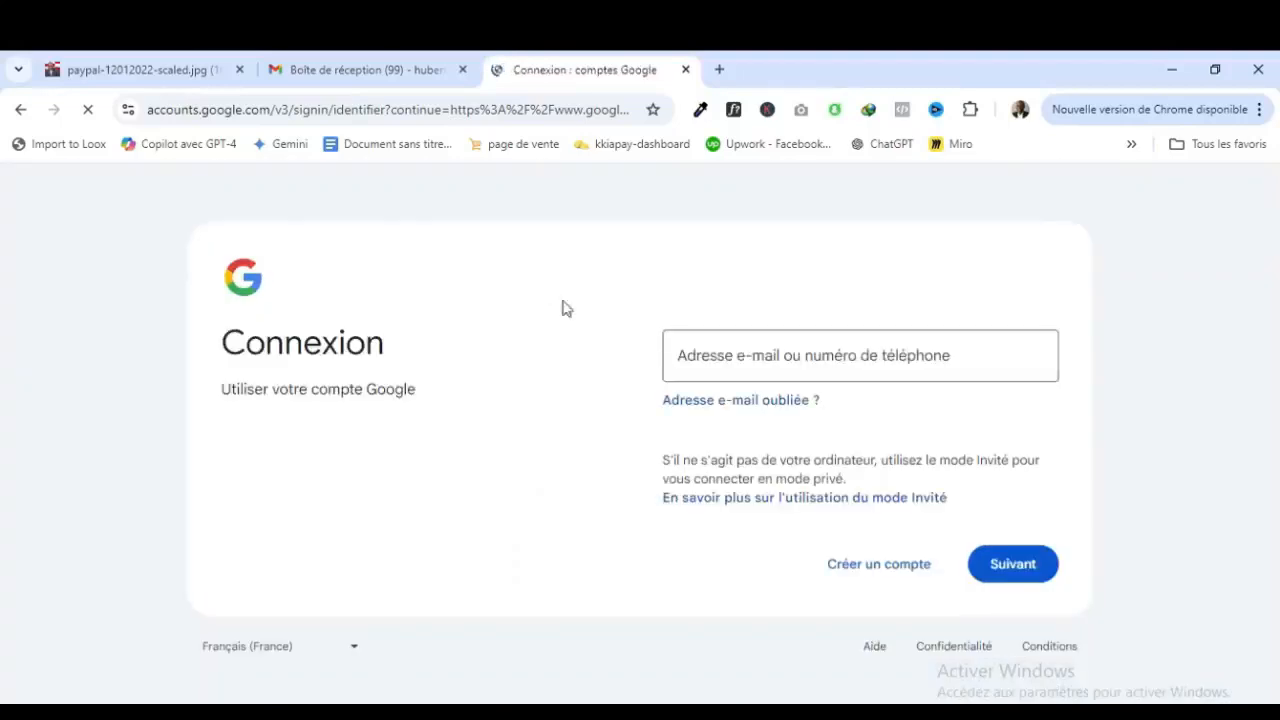
- Choose to create a new Google account and enter the first and last name
click(890, 576)
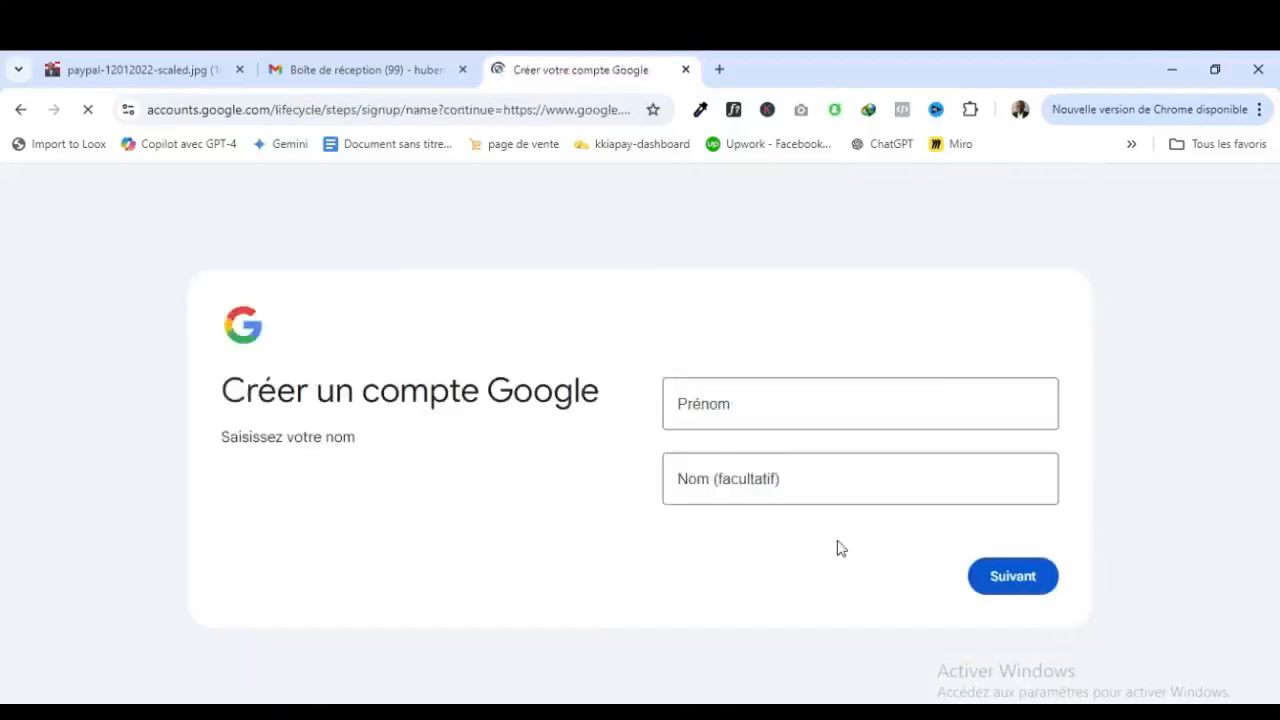
click(718, 388)
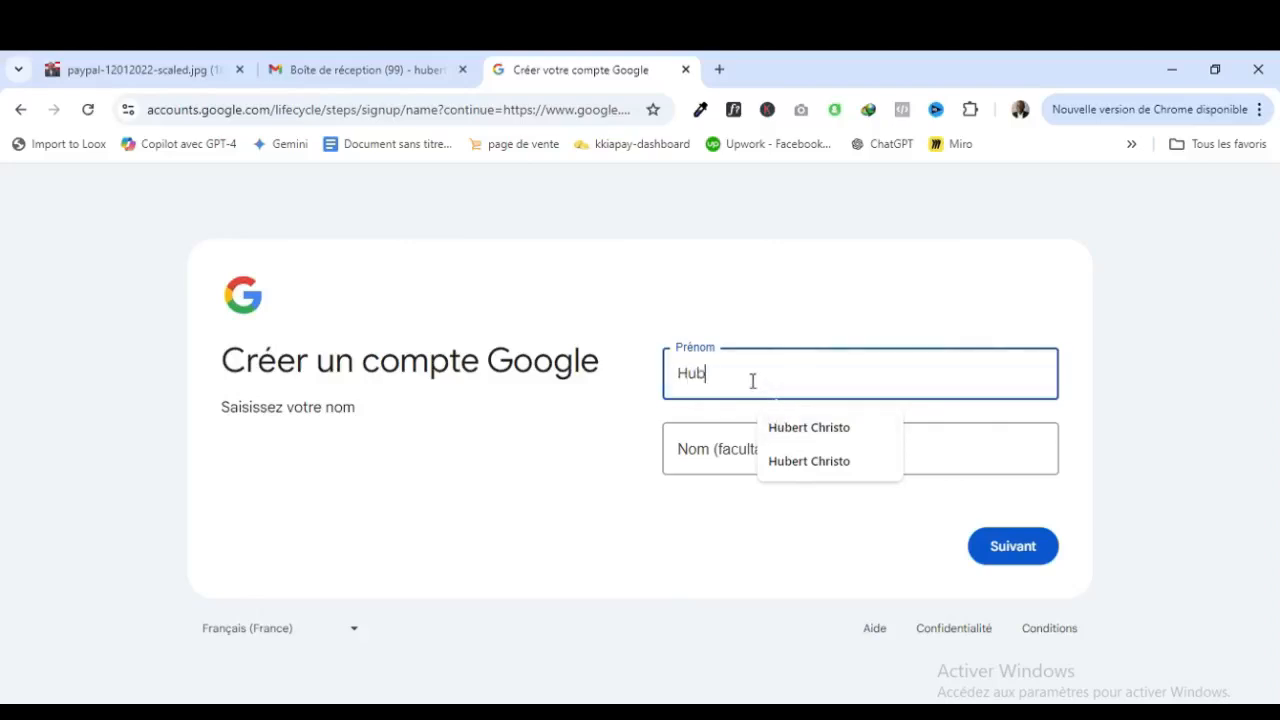
click(749, 467)
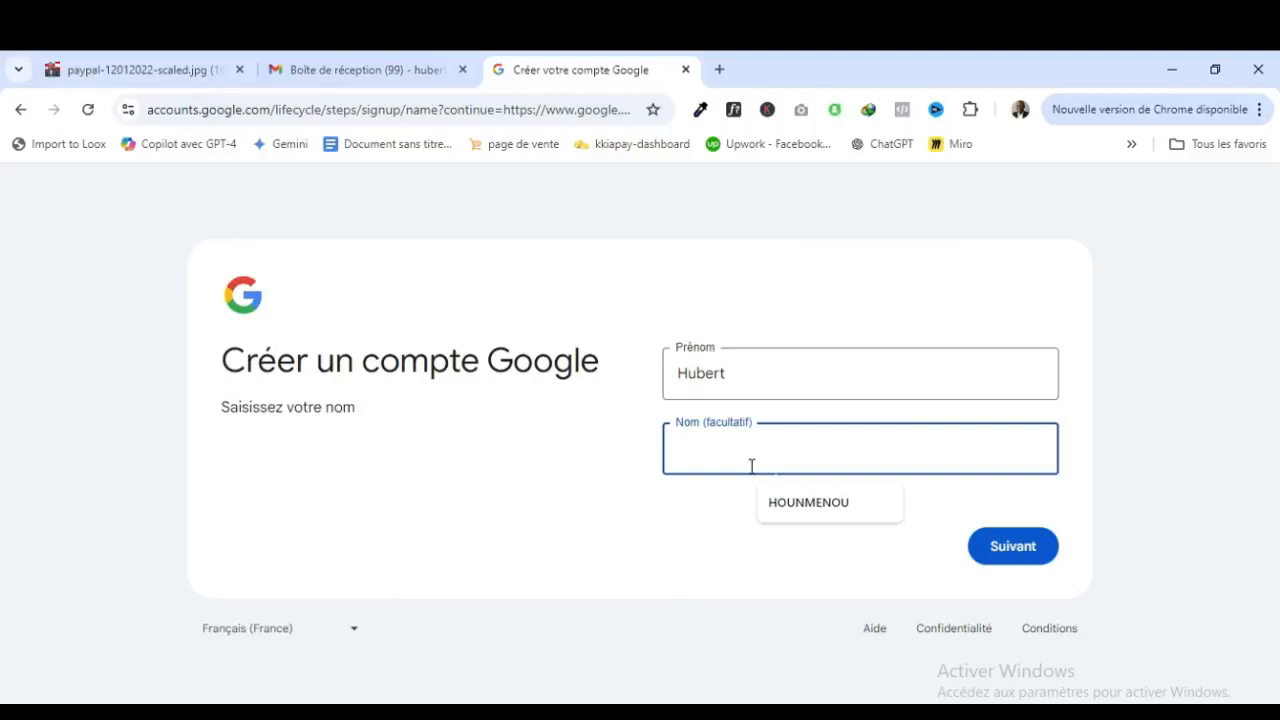
text(chi)
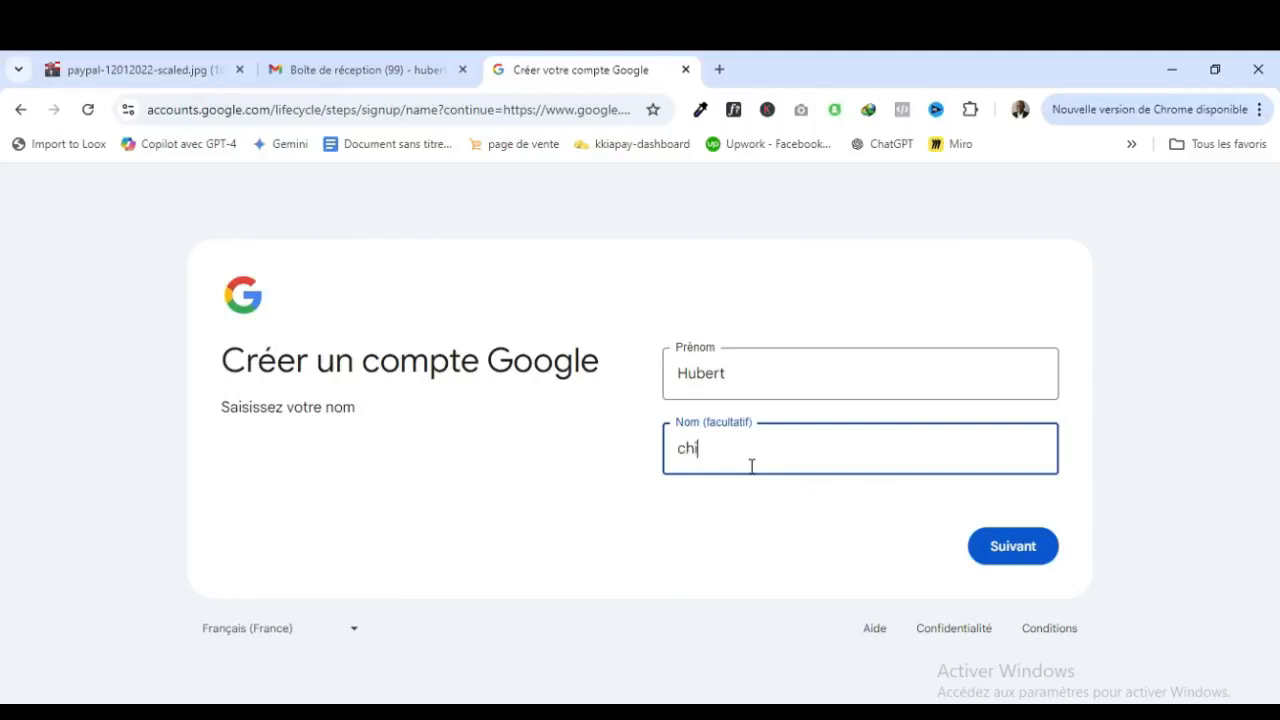
text(sto)
click(997, 556)
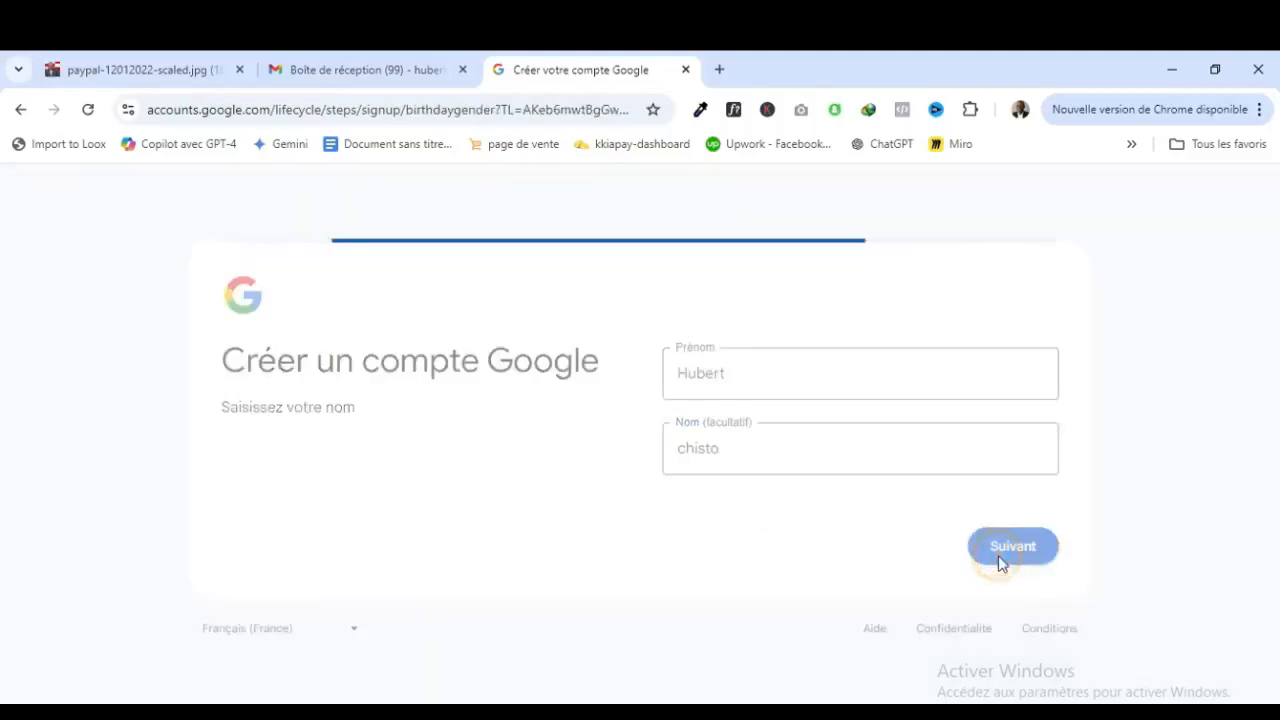
- Enter 03 as the birth day and open the month dropdown
click(732, 375)
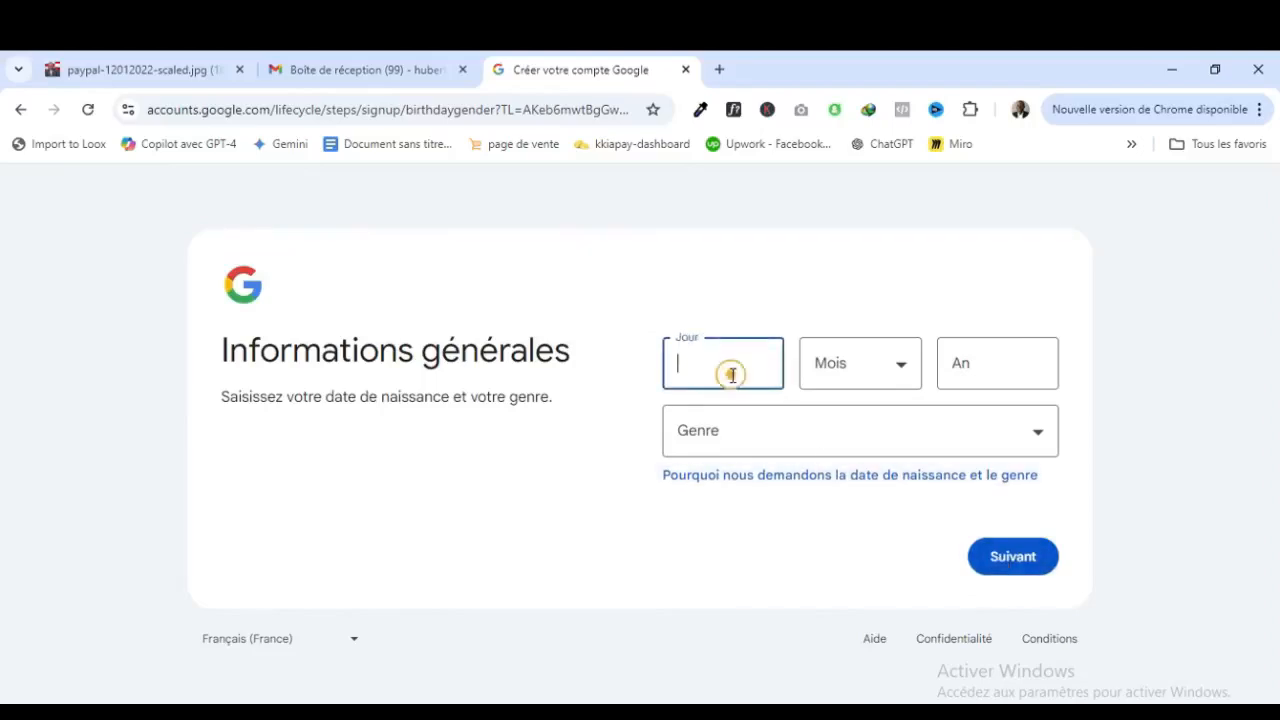
click(989, 358)
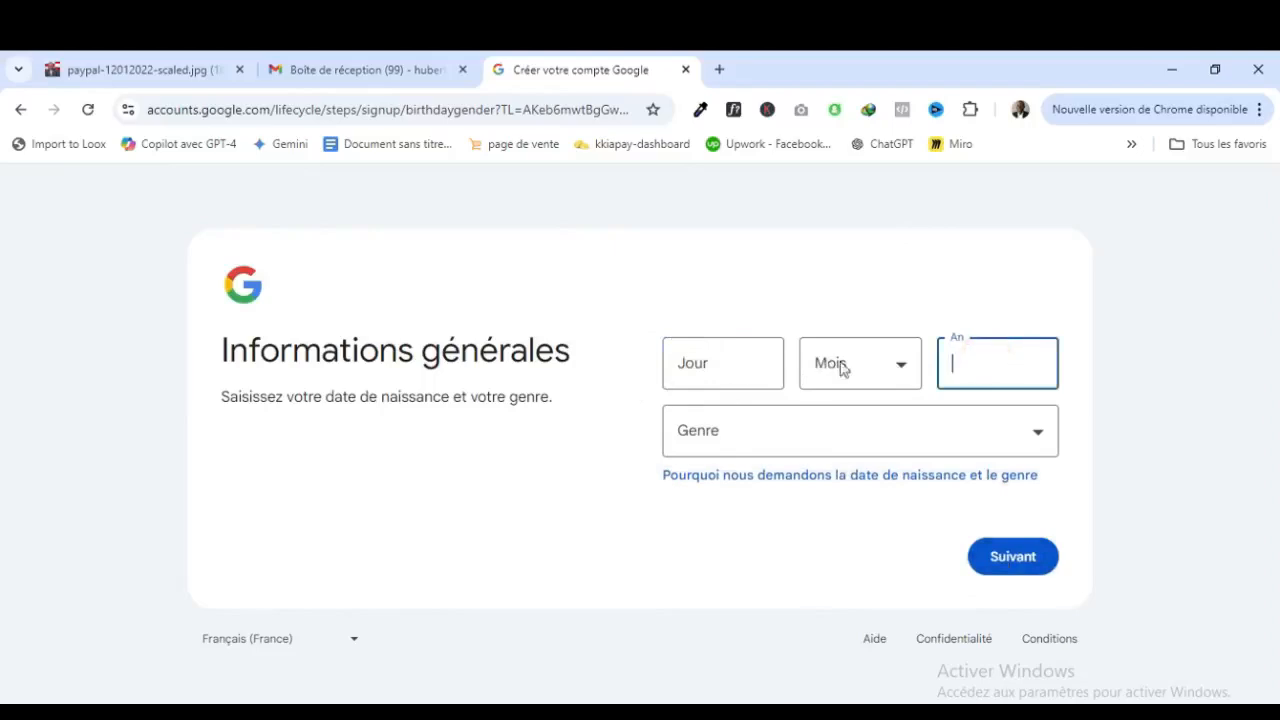
click(732, 372)
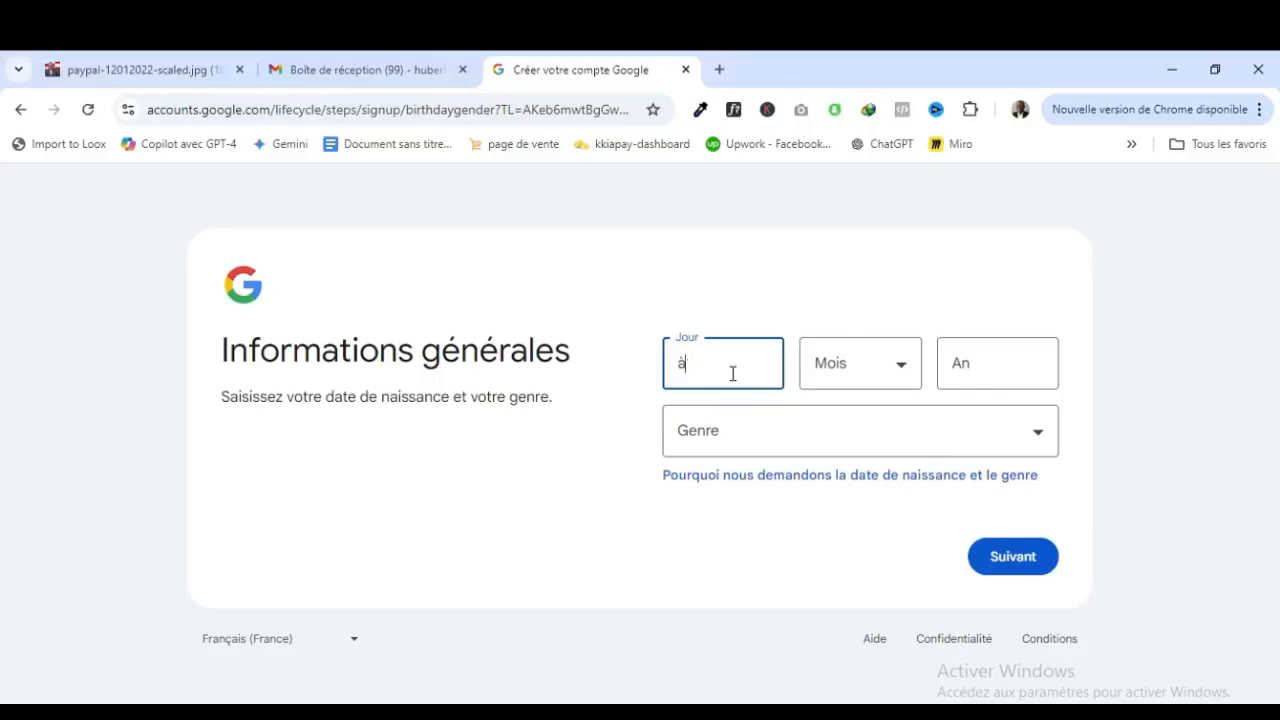
text(03)
click(863, 345)
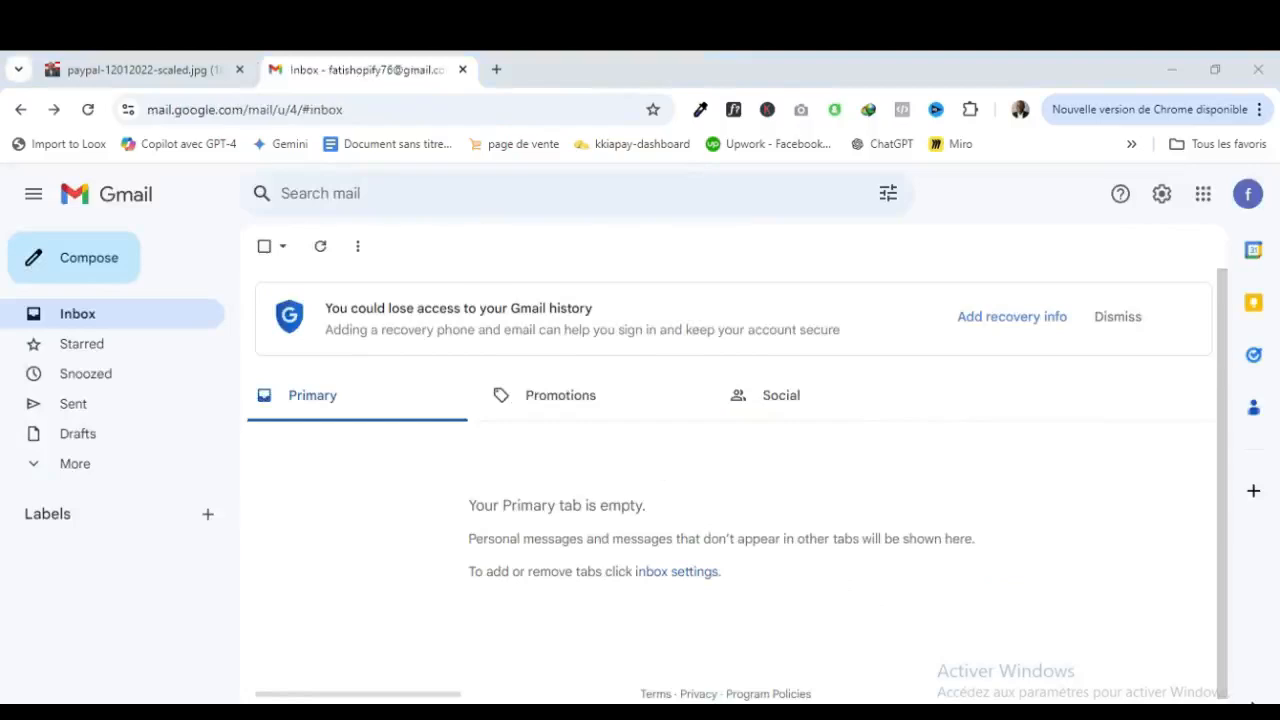
- Check the signed-in account in Gmail, then open a new tab ready for an address
click(1248, 194)
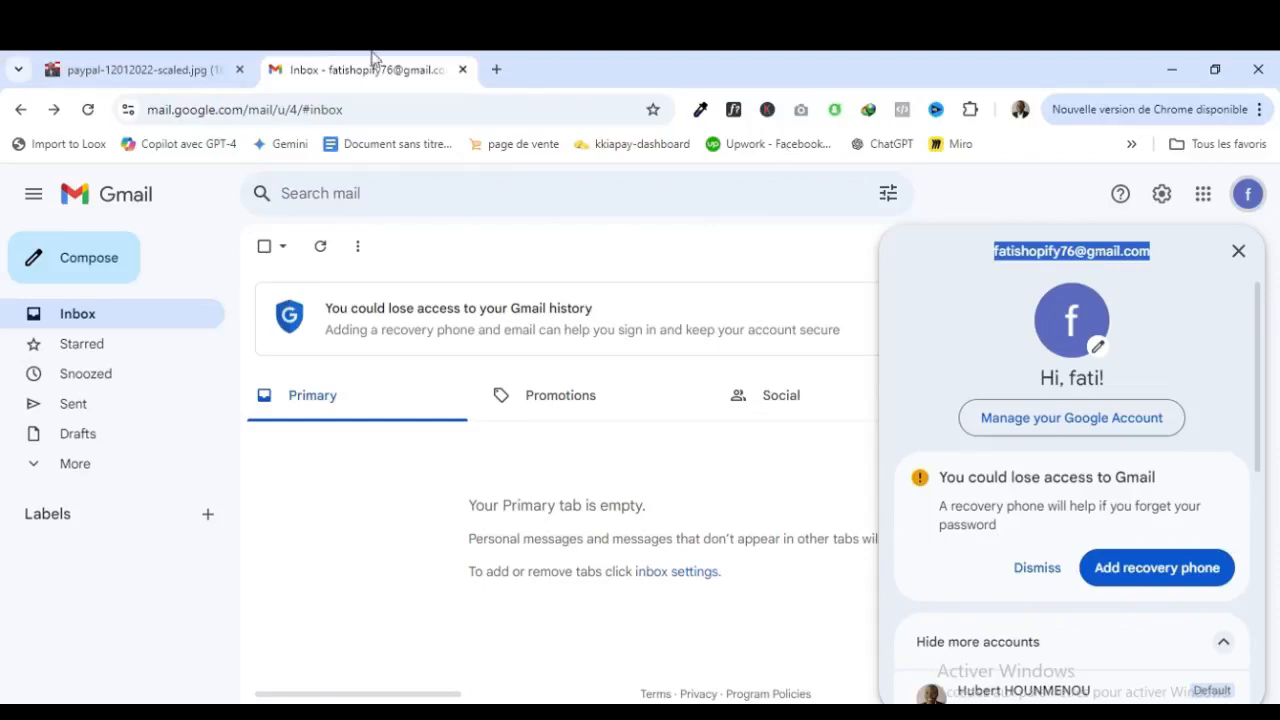
click(496, 69)
click(497, 122)
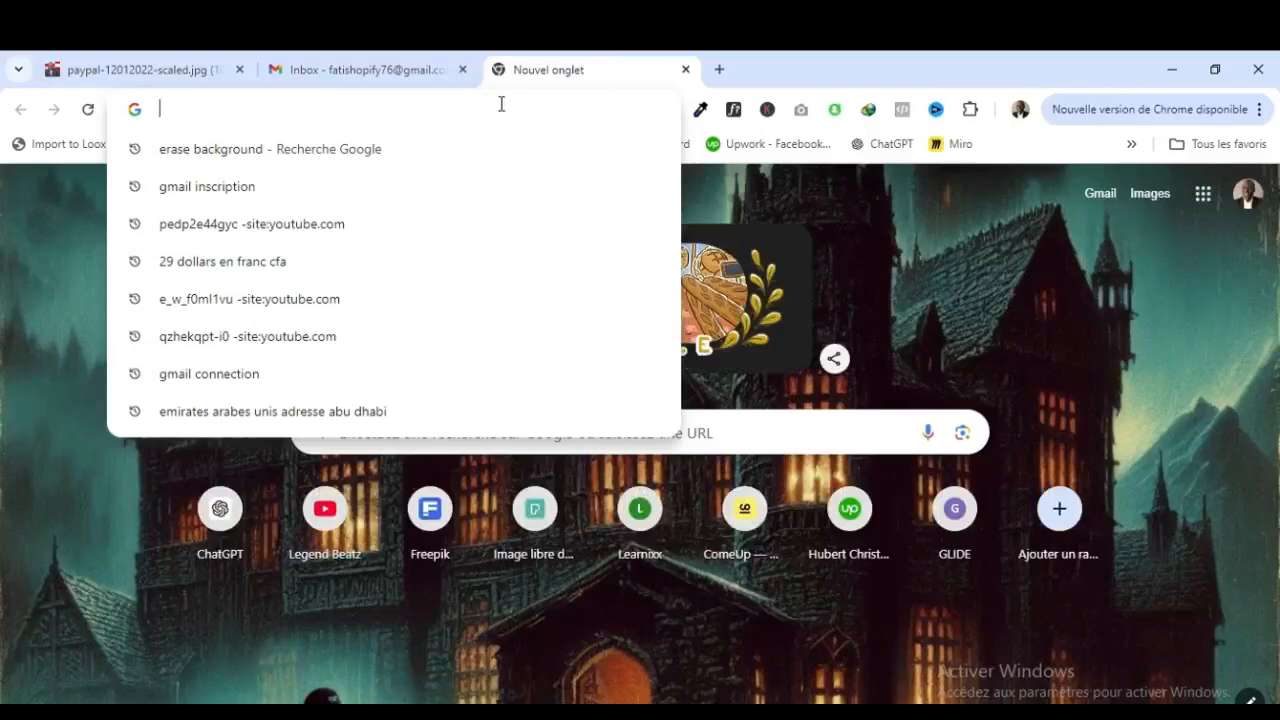
- Enter paypal.com/ae, review the African countries table in the other tab, then load the UAE site
text(pay)
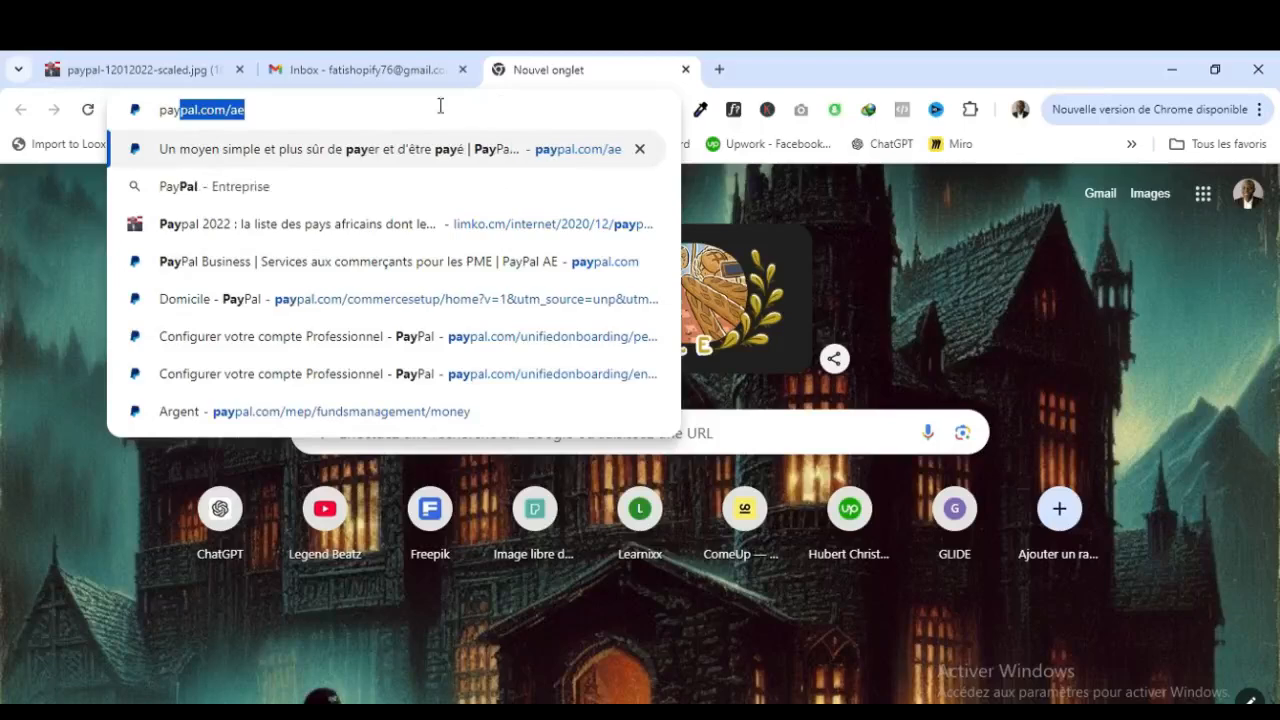
key(Right)
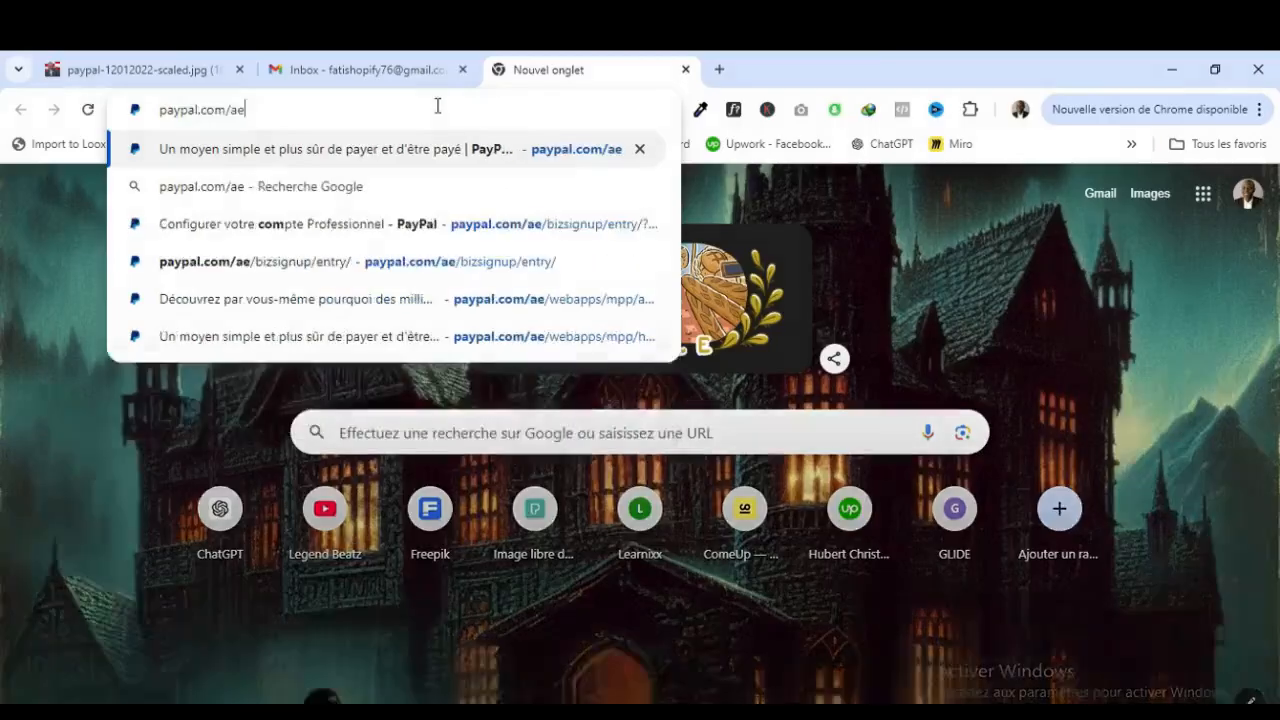
click(437, 106)
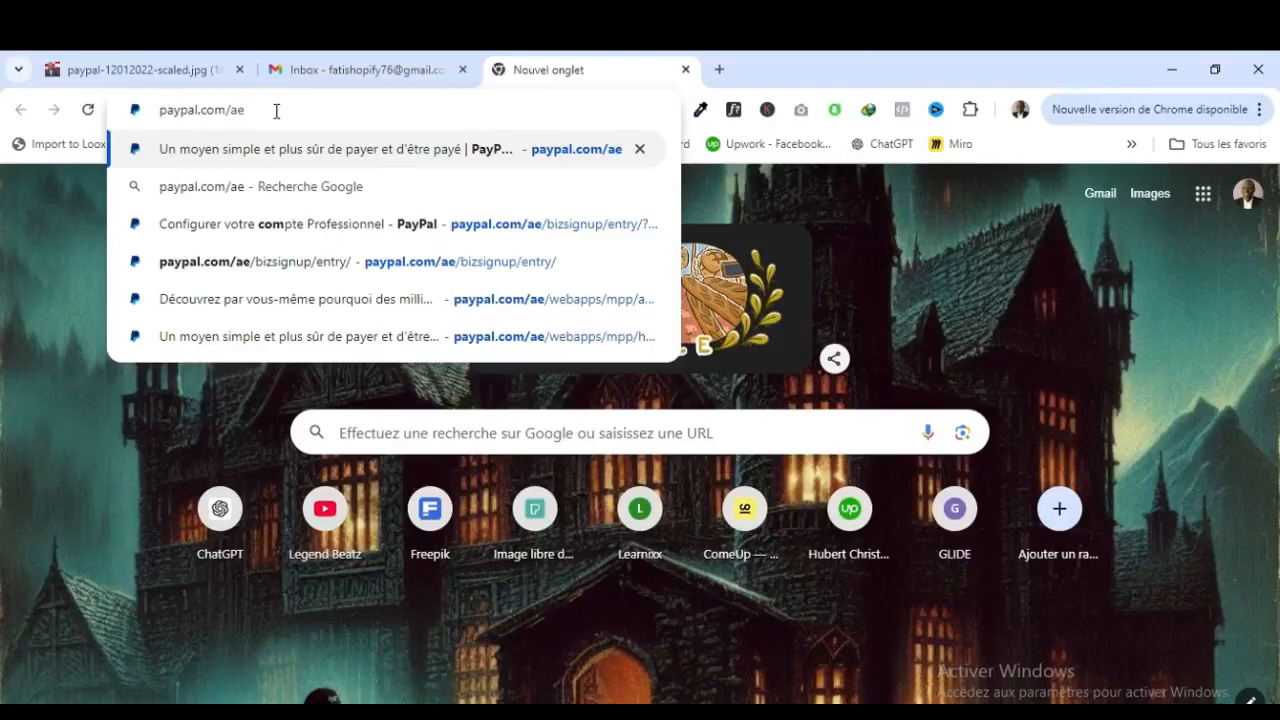
click(190, 70)
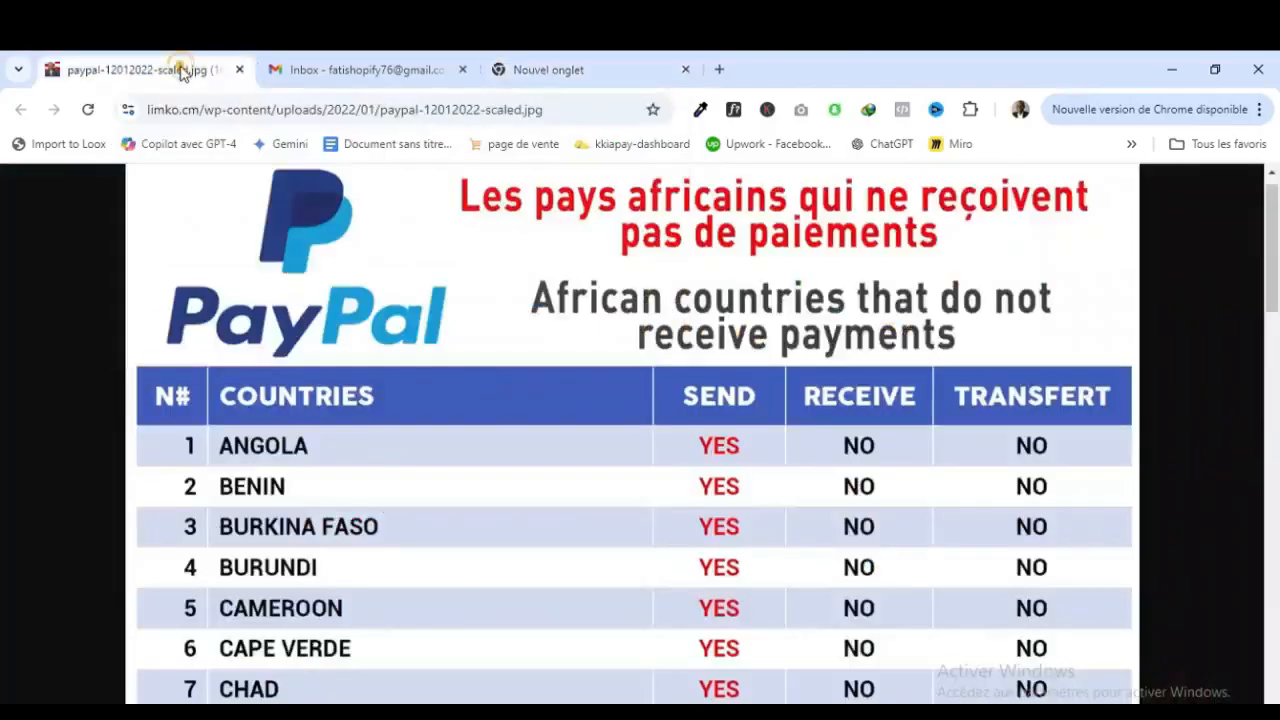
drag(1277, 246, 1277, 645)
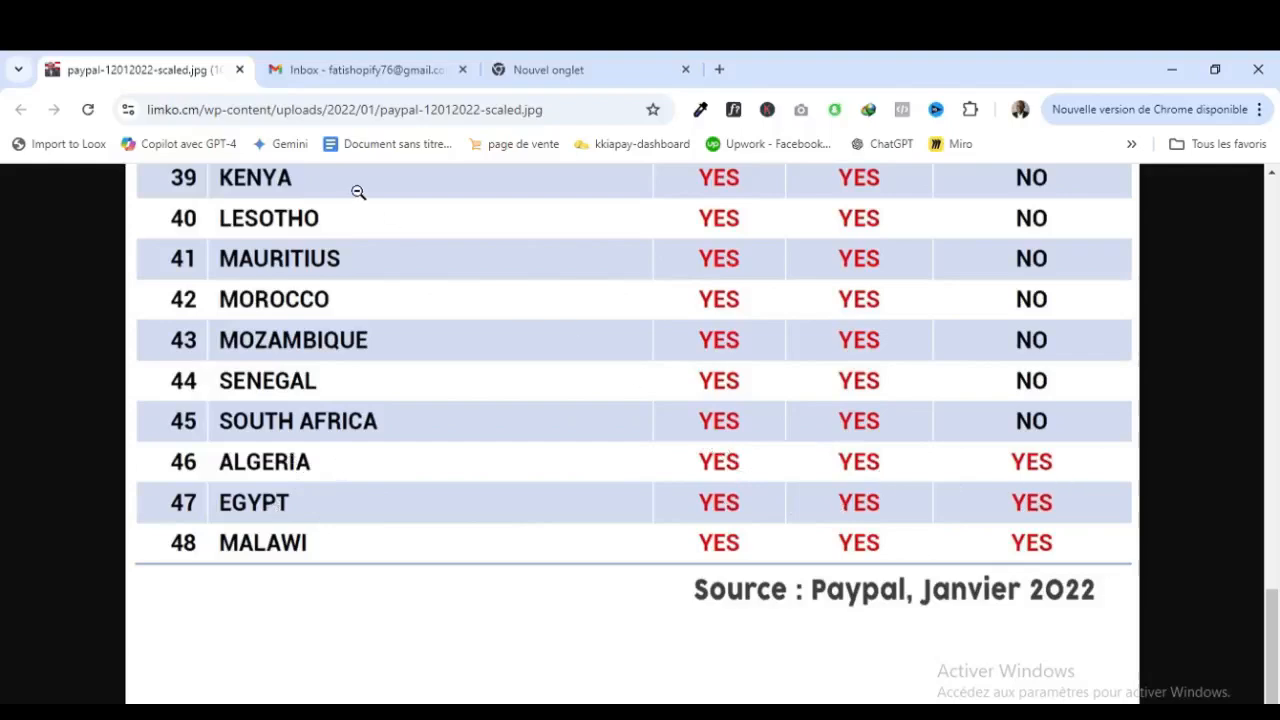
click(530, 72)
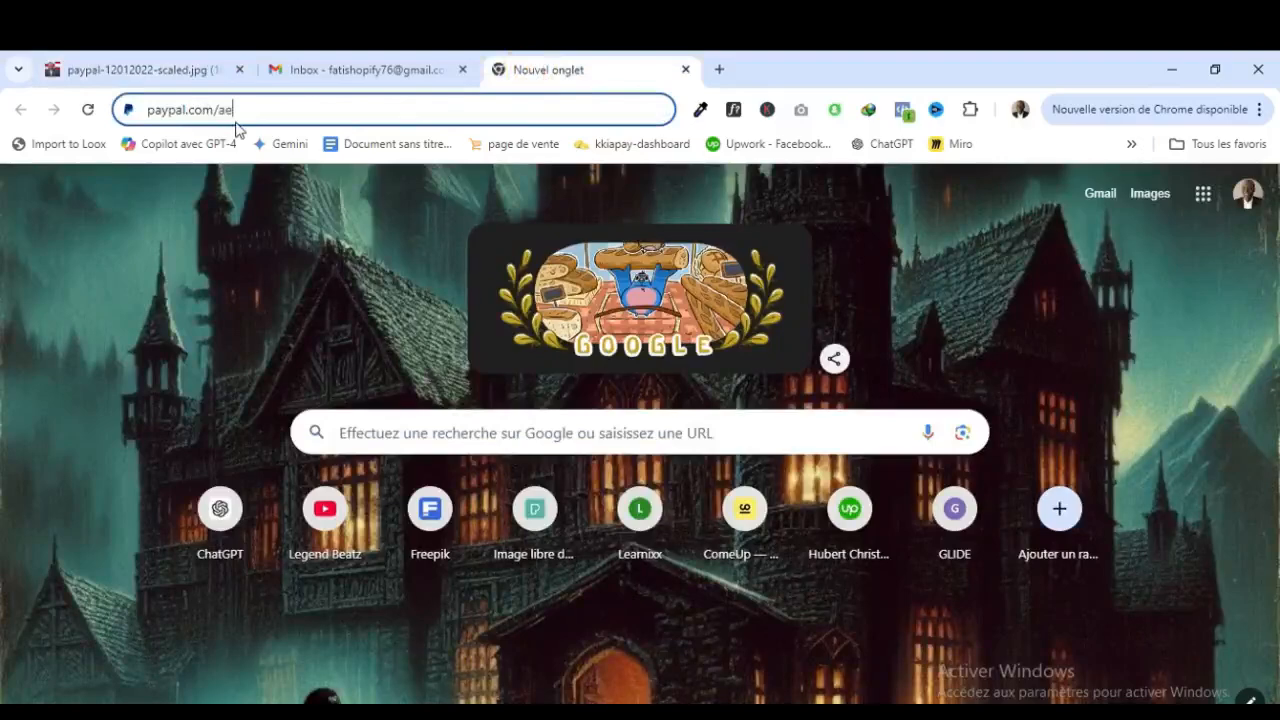
key(Return)
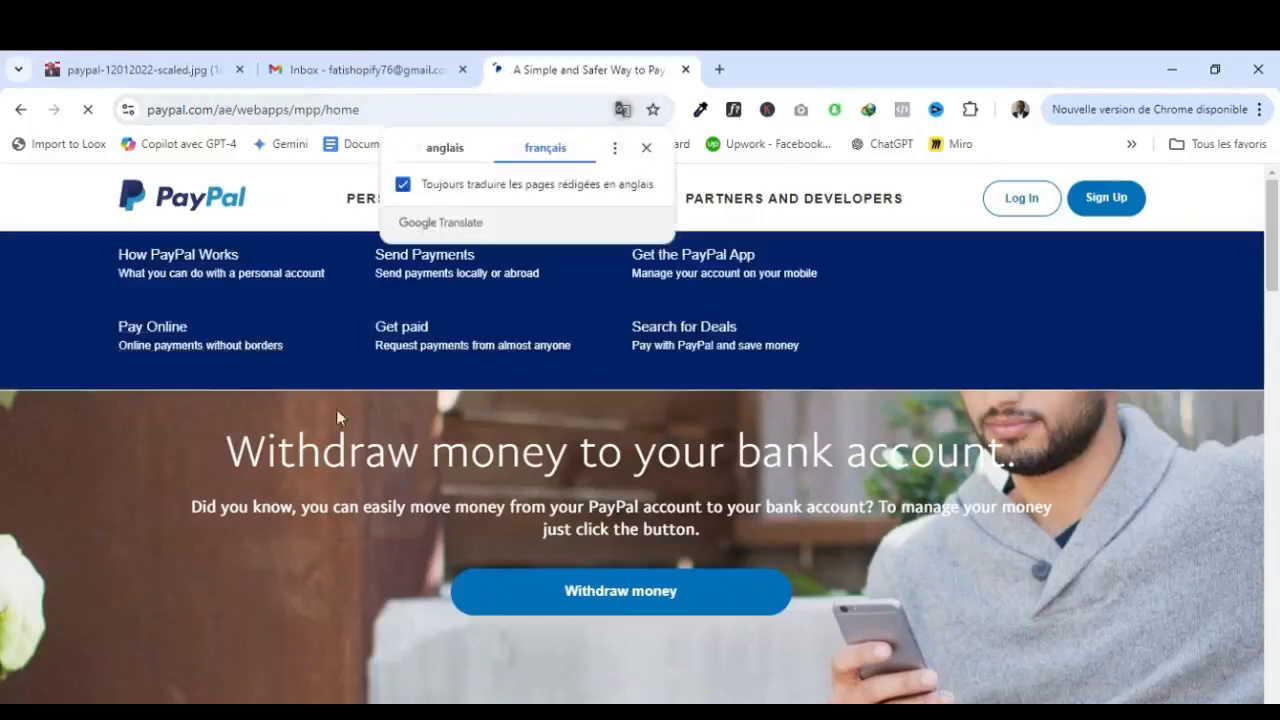
- Translate the PayPal UAE page into French and scroll down to its footer
click(546, 150)
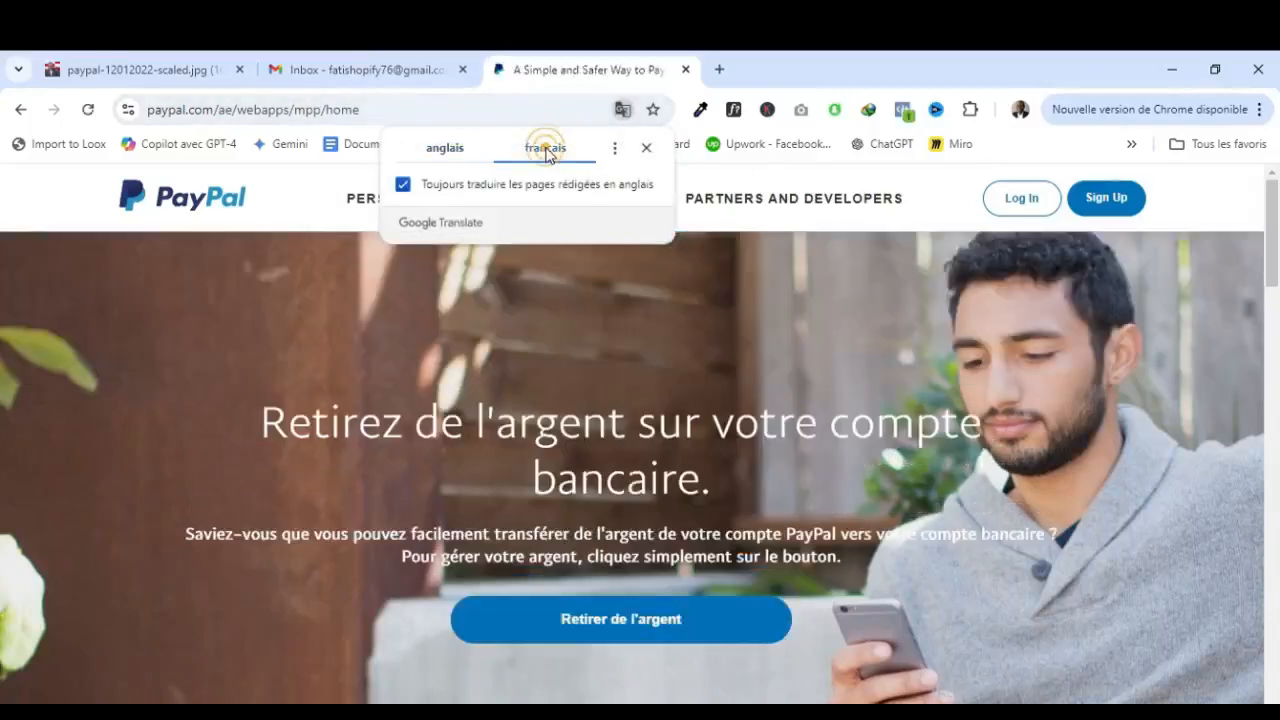
click(645, 150)
mouse_move(600, 189)
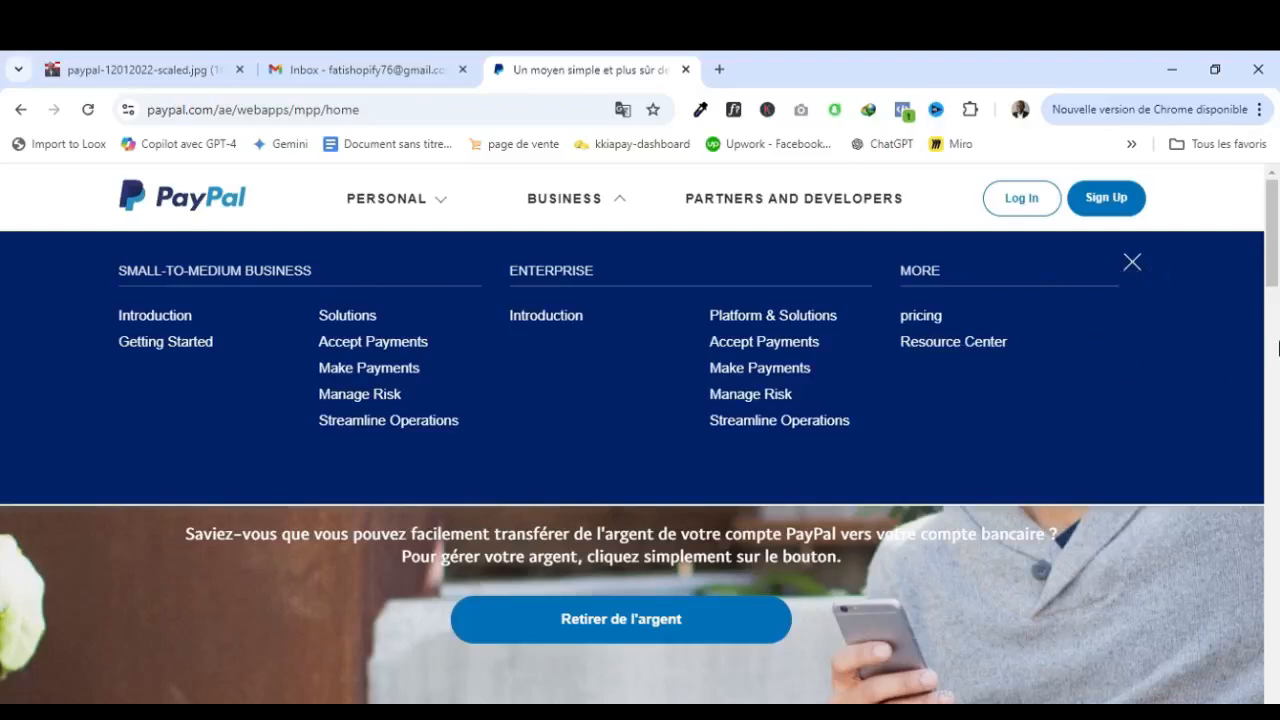
drag(1273, 252, 1276, 686)
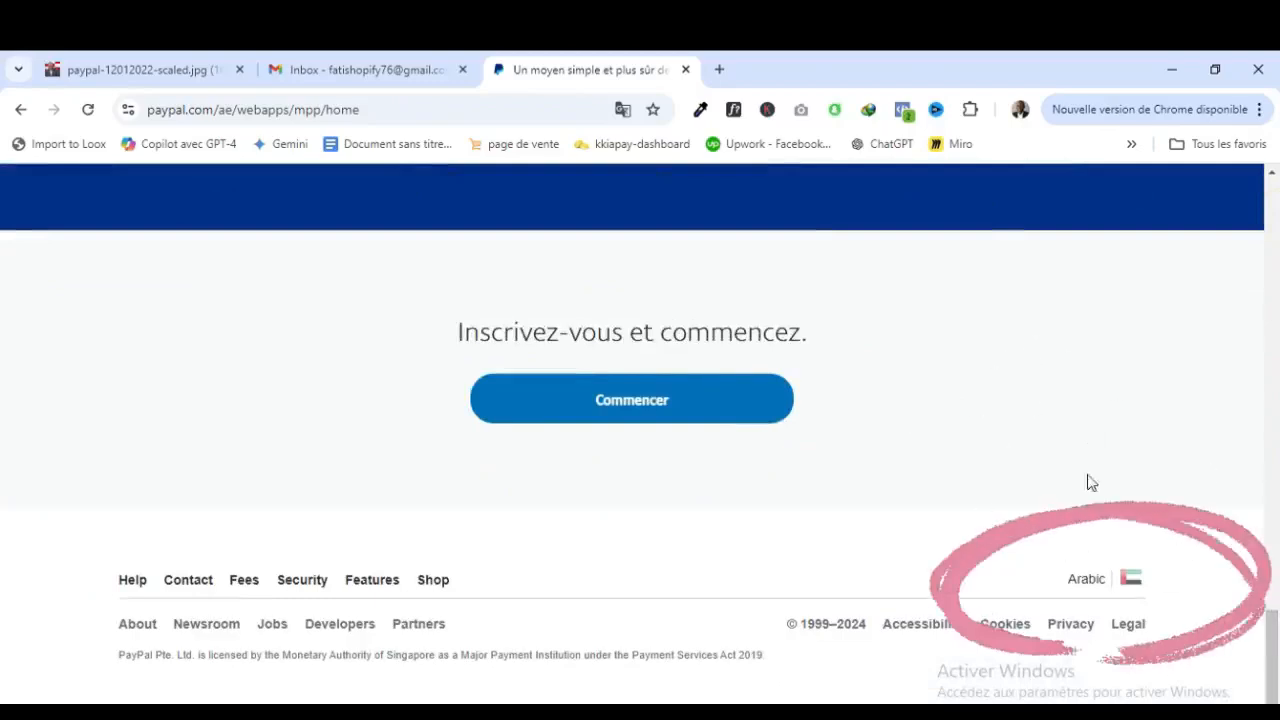
mouse_move(1066, 470)
mouse_down()
mouse_move(1051, 609)
mouse_move(1188, 526)
mouse_up()
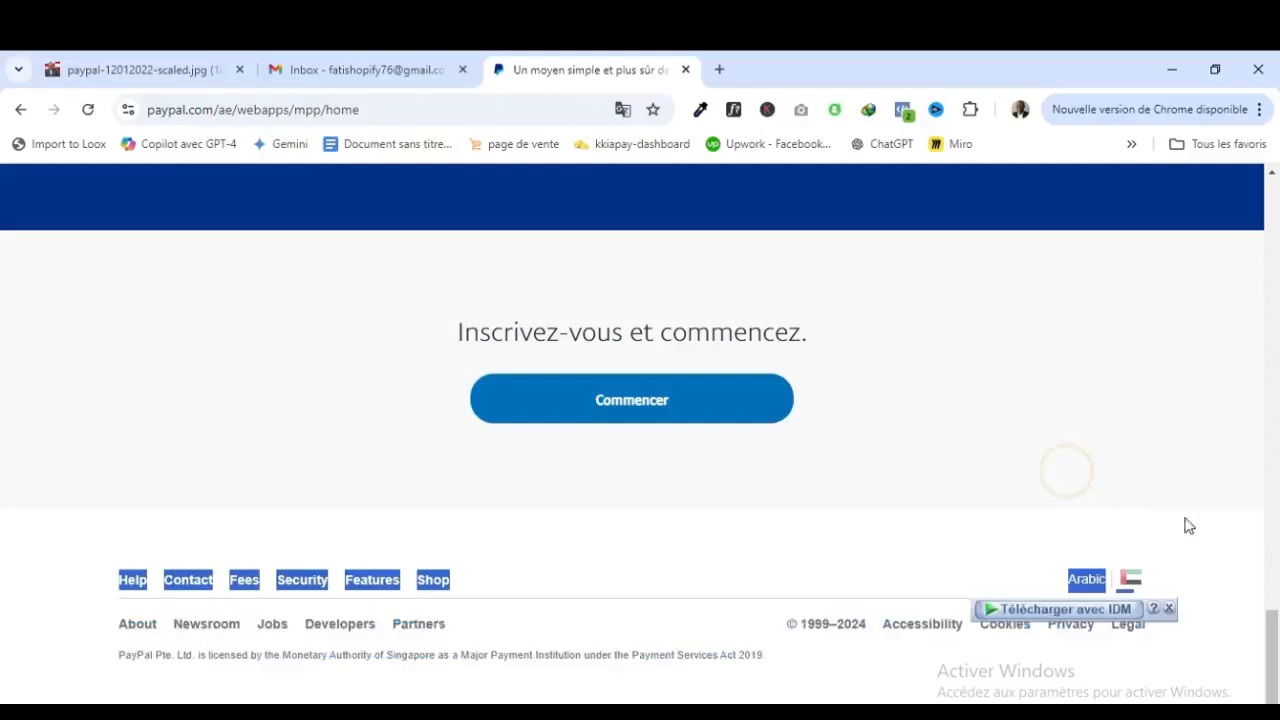
click(1136, 436)
click(1088, 562)
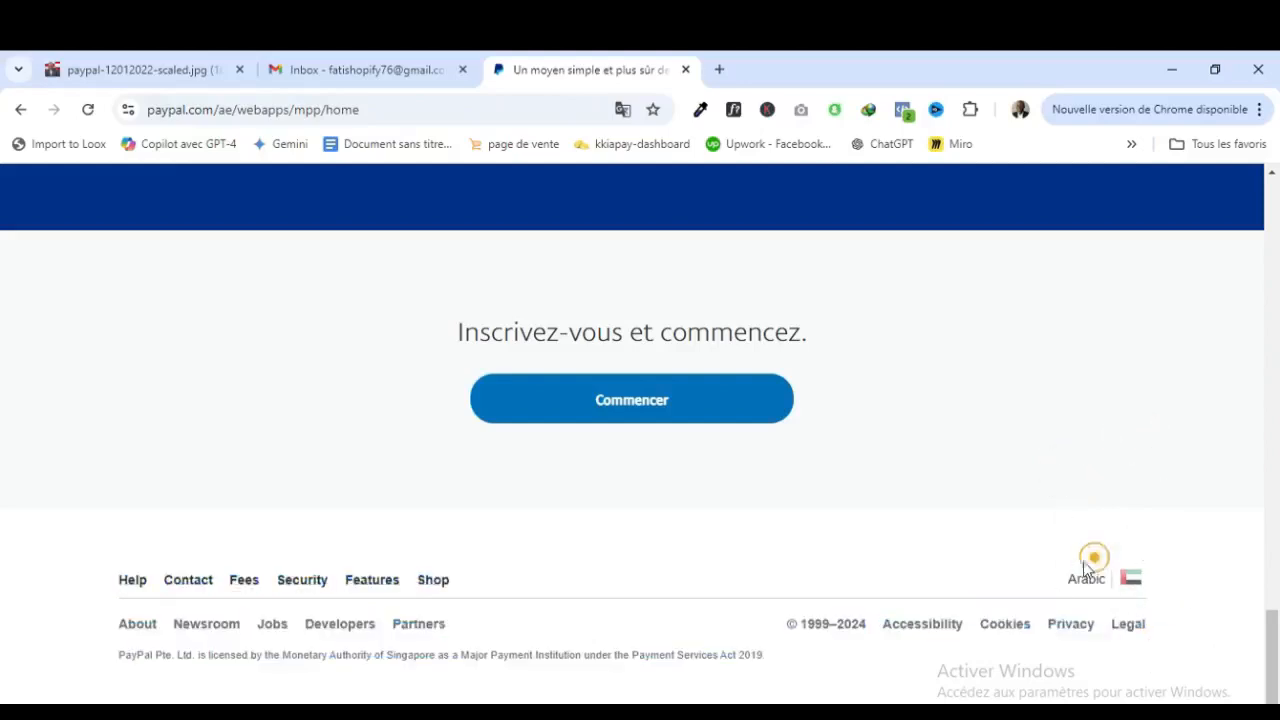
drag(1084, 562, 1199, 595)
- Start sign-up, select 'Compte d'entreprise', and continue to the business account form
click(619, 420)
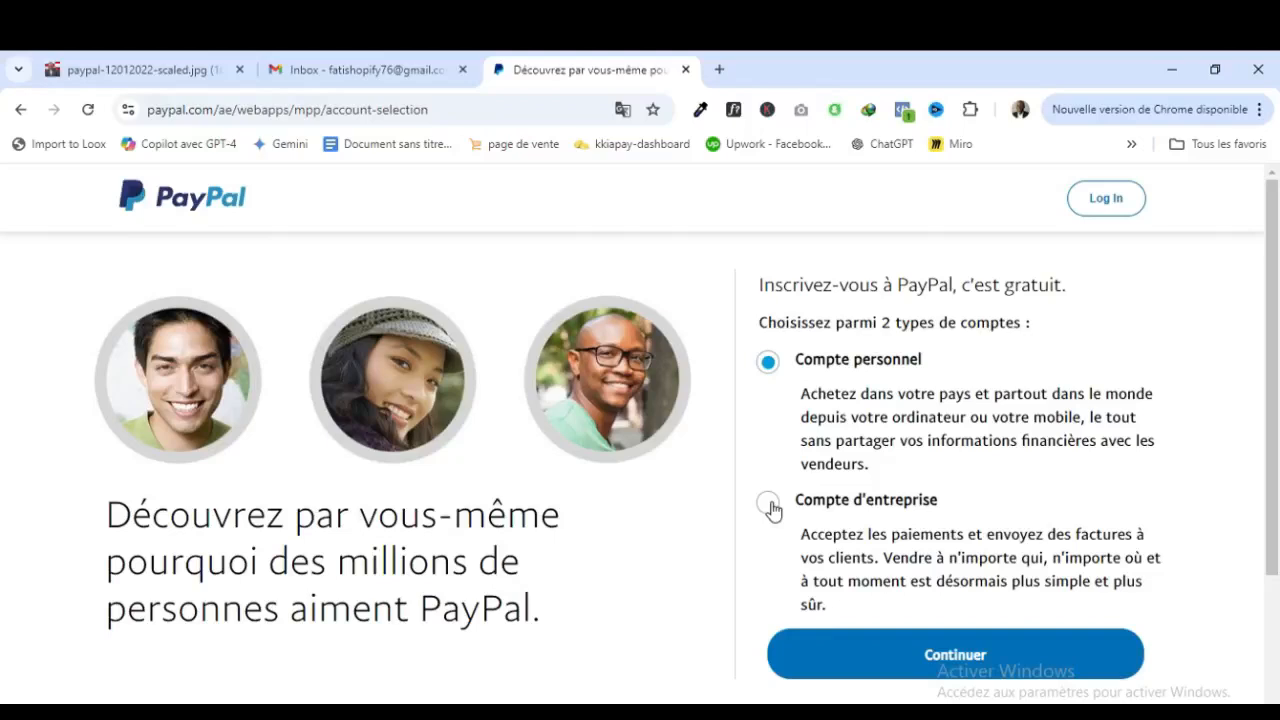
click(772, 508)
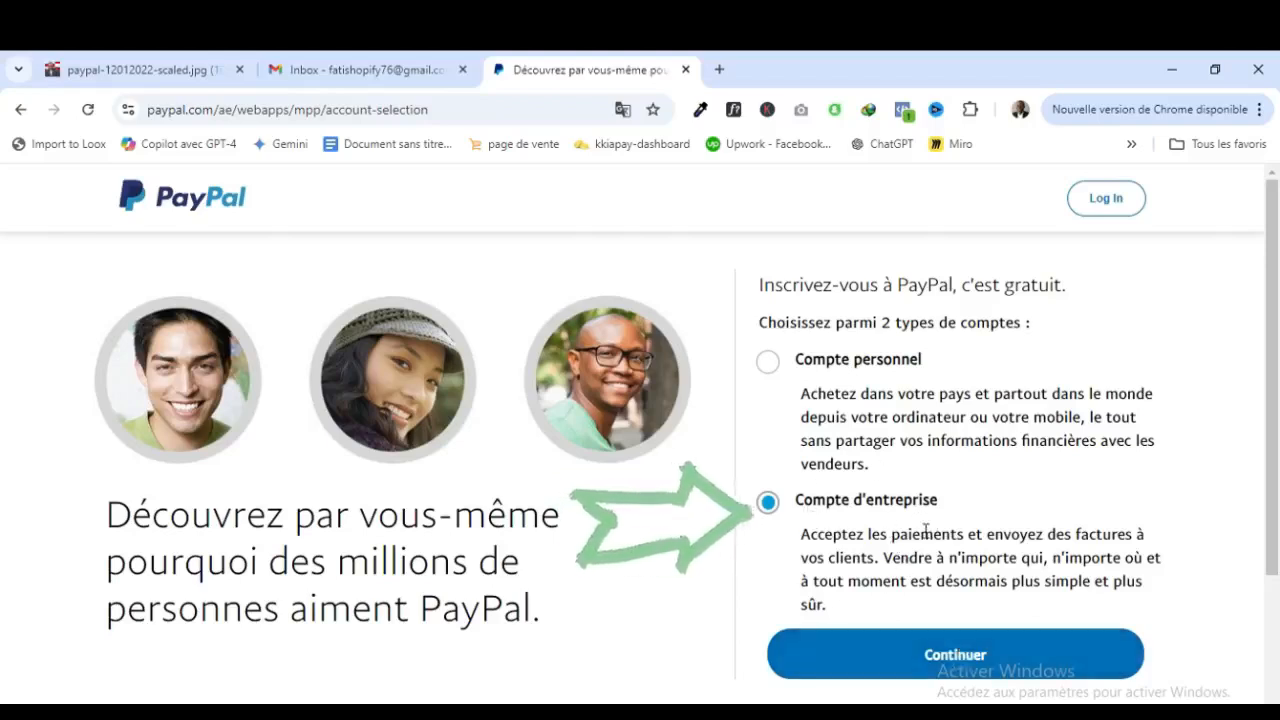
click(852, 655)
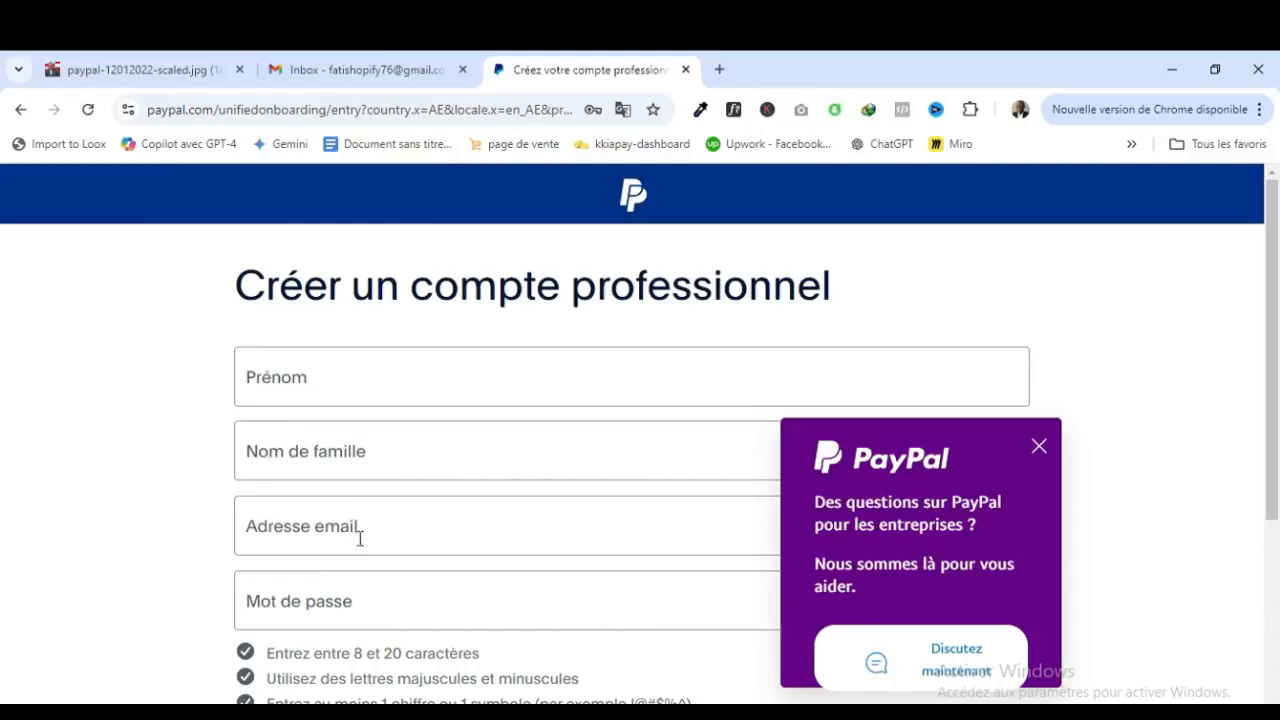
drag(1274, 296, 1278, 490)
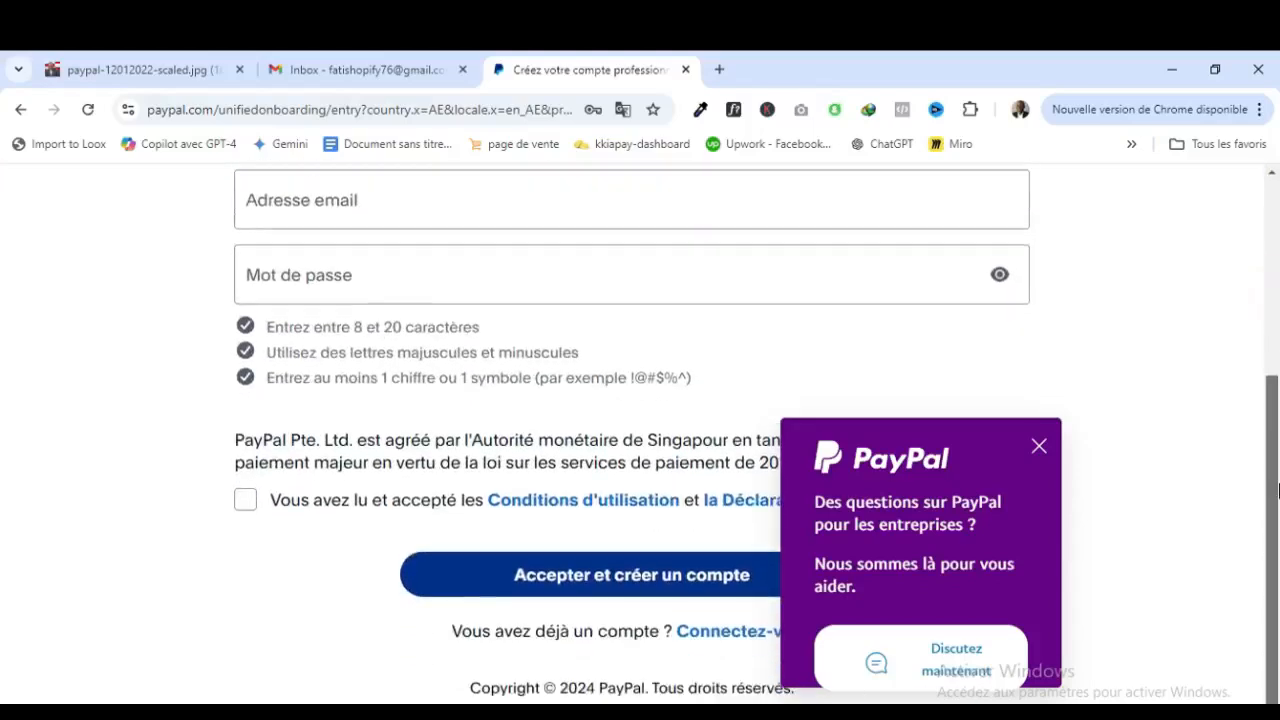
click(1040, 447)
drag(1266, 451, 1277, 308)
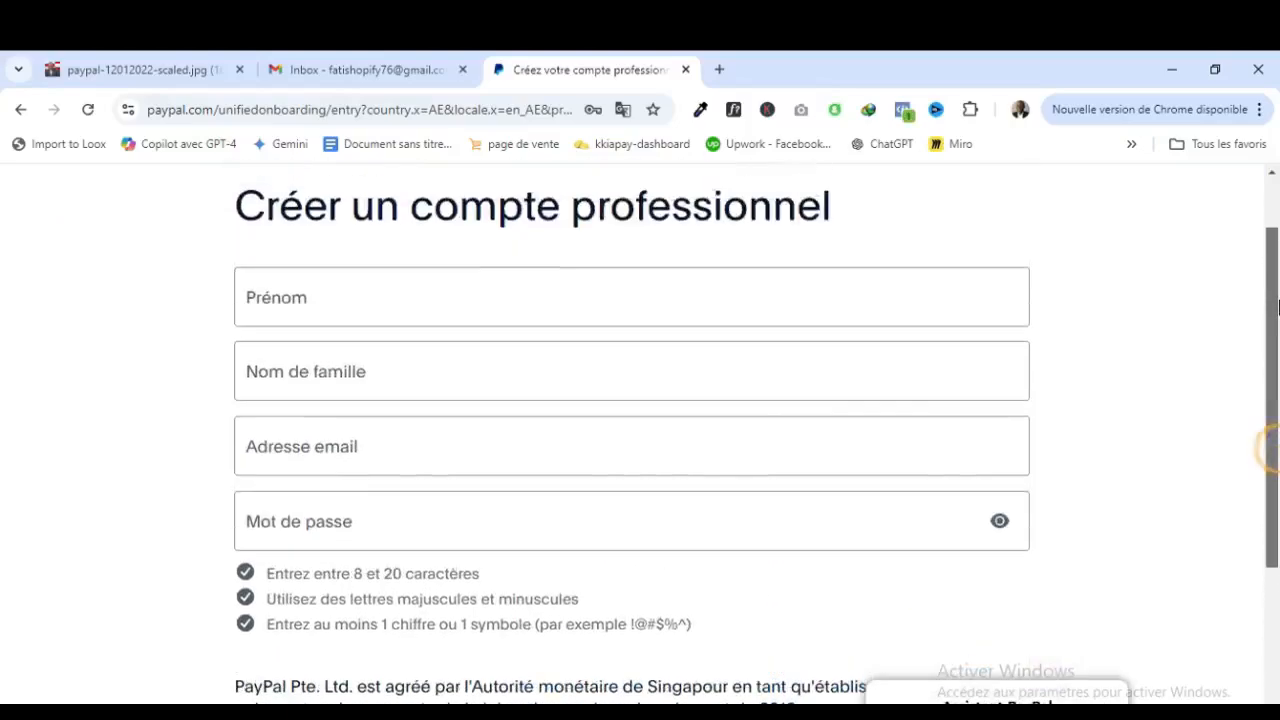
click(815, 299)
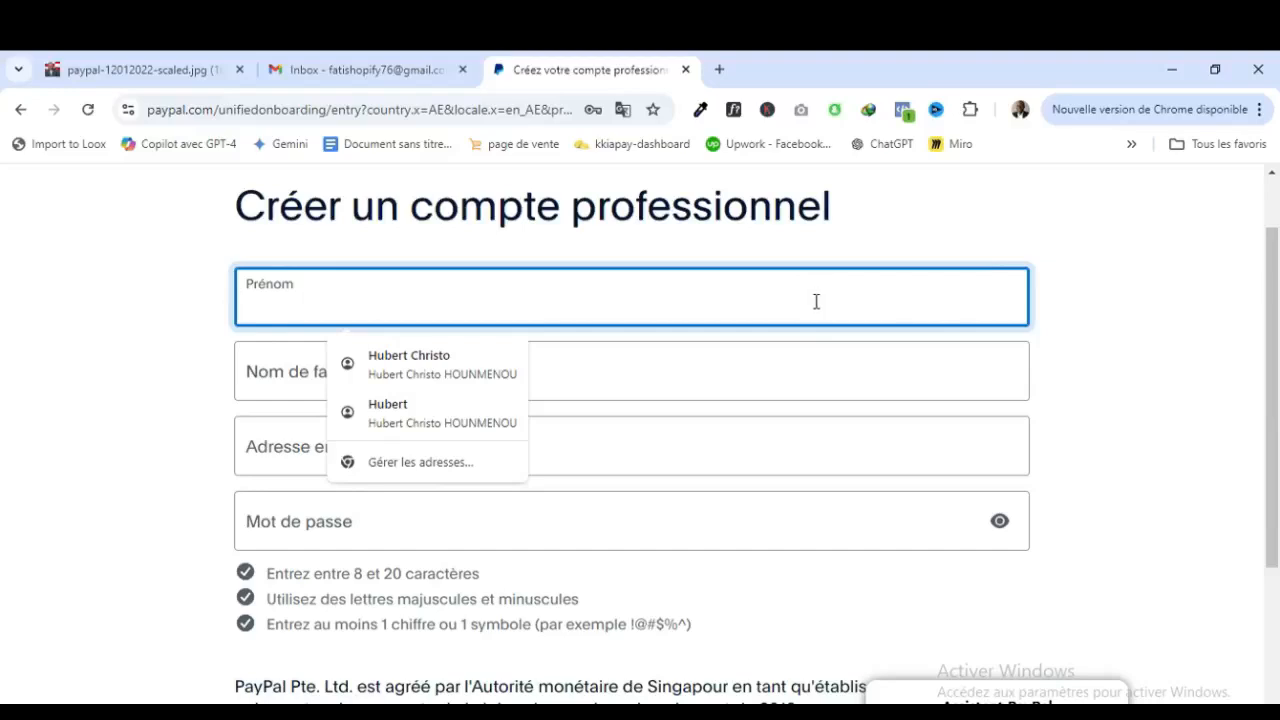
text(fat)
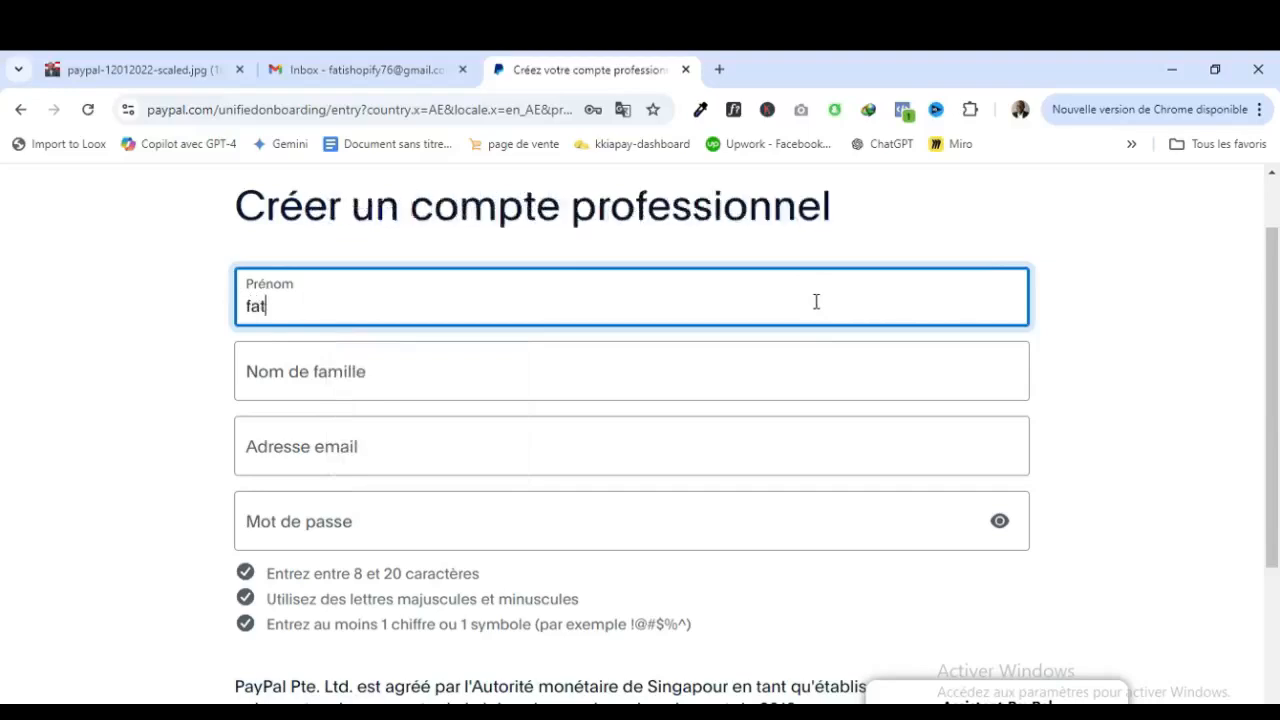
text(i)
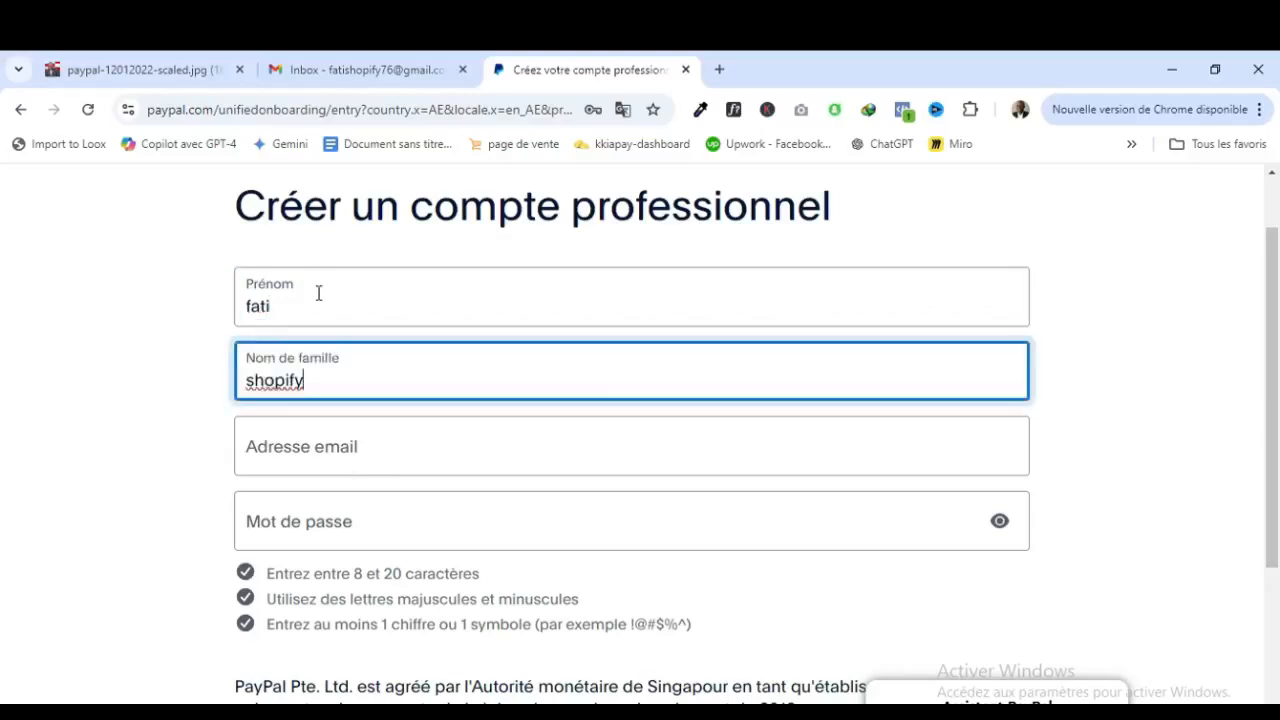
click(318, 297)
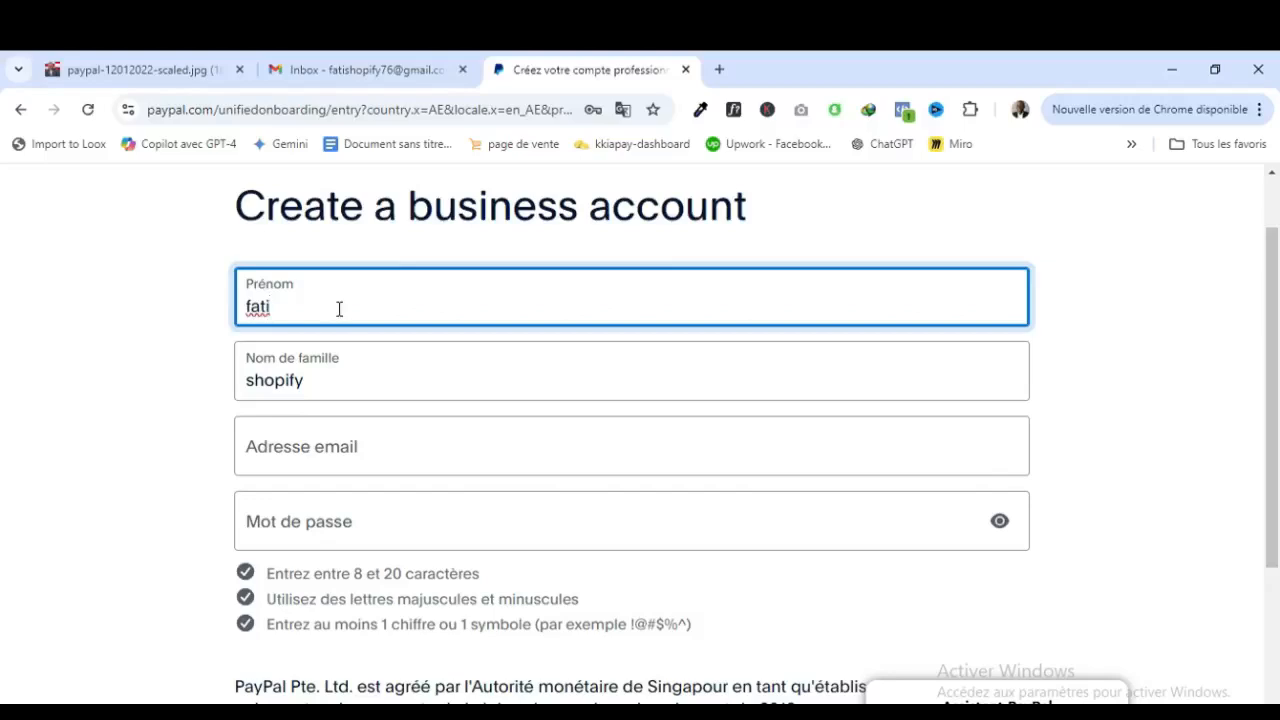
drag(329, 306, 234, 320)
key(BackSpace)
drag(337, 371, 286, 323)
key(BackSpace)
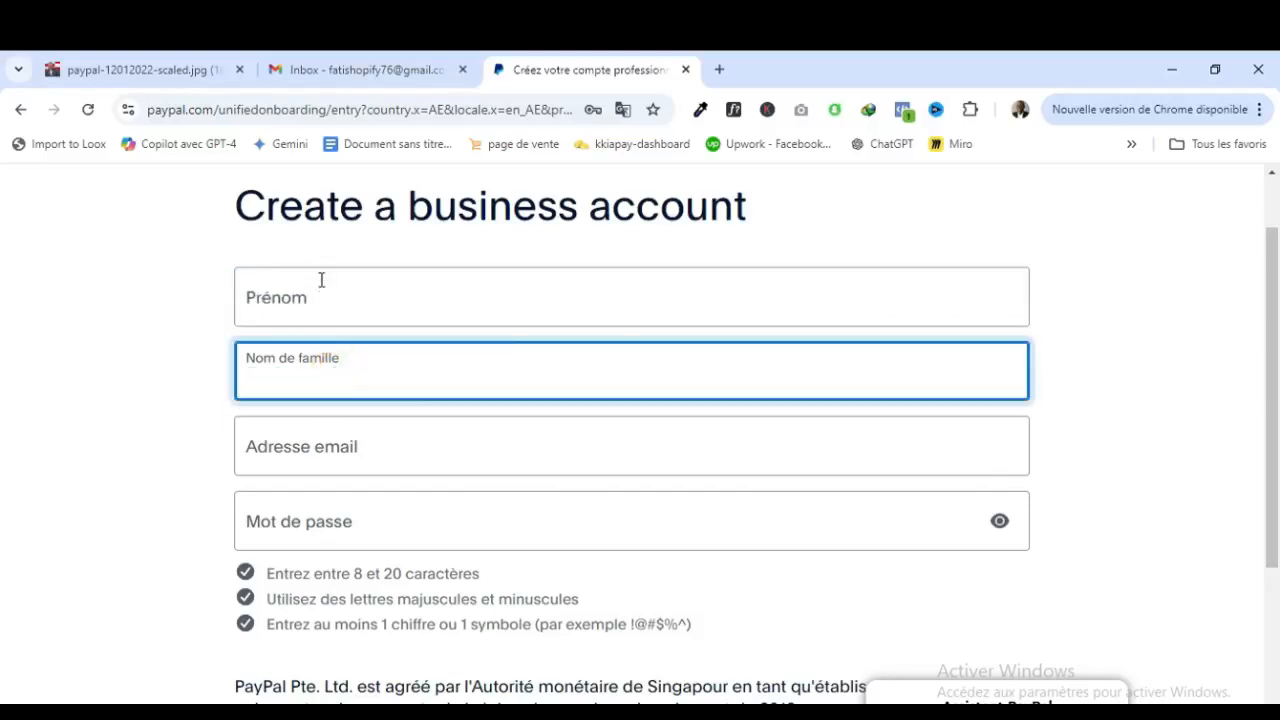
- Enter the owner's first name and fill the last name from the saved autofill suggestion
click(312, 304)
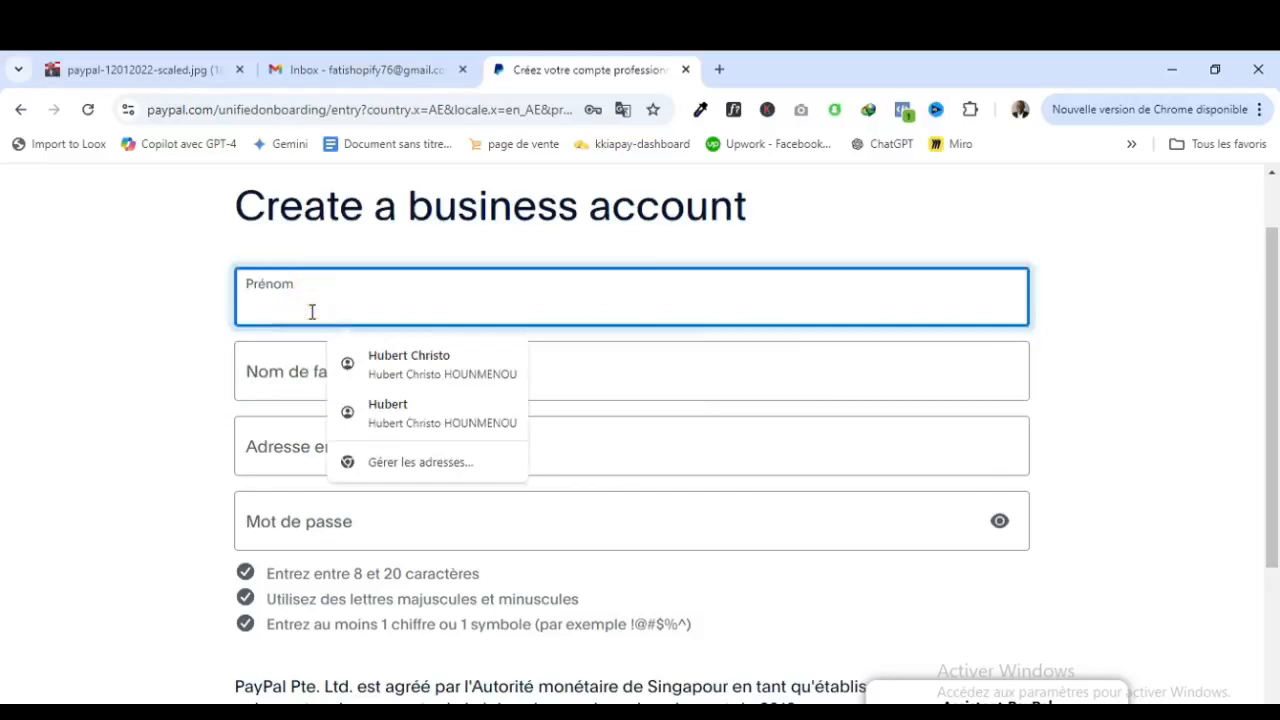
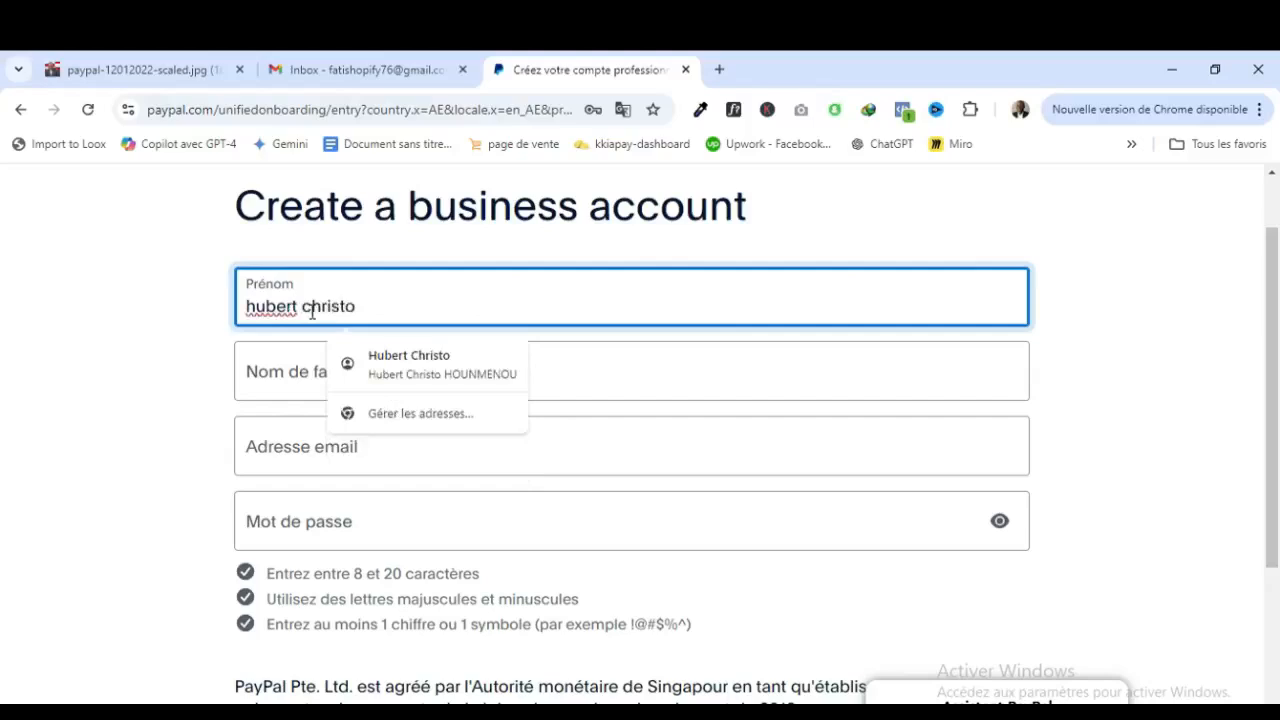
click(252, 365)
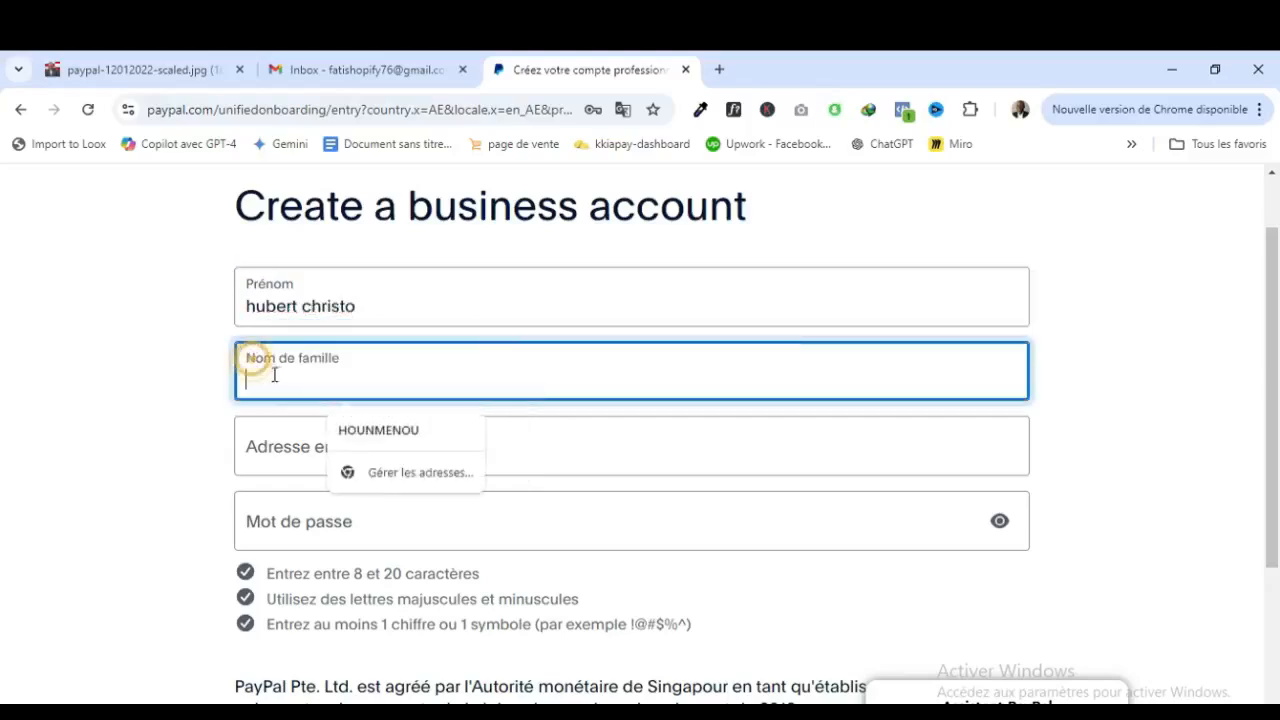
click(365, 444)
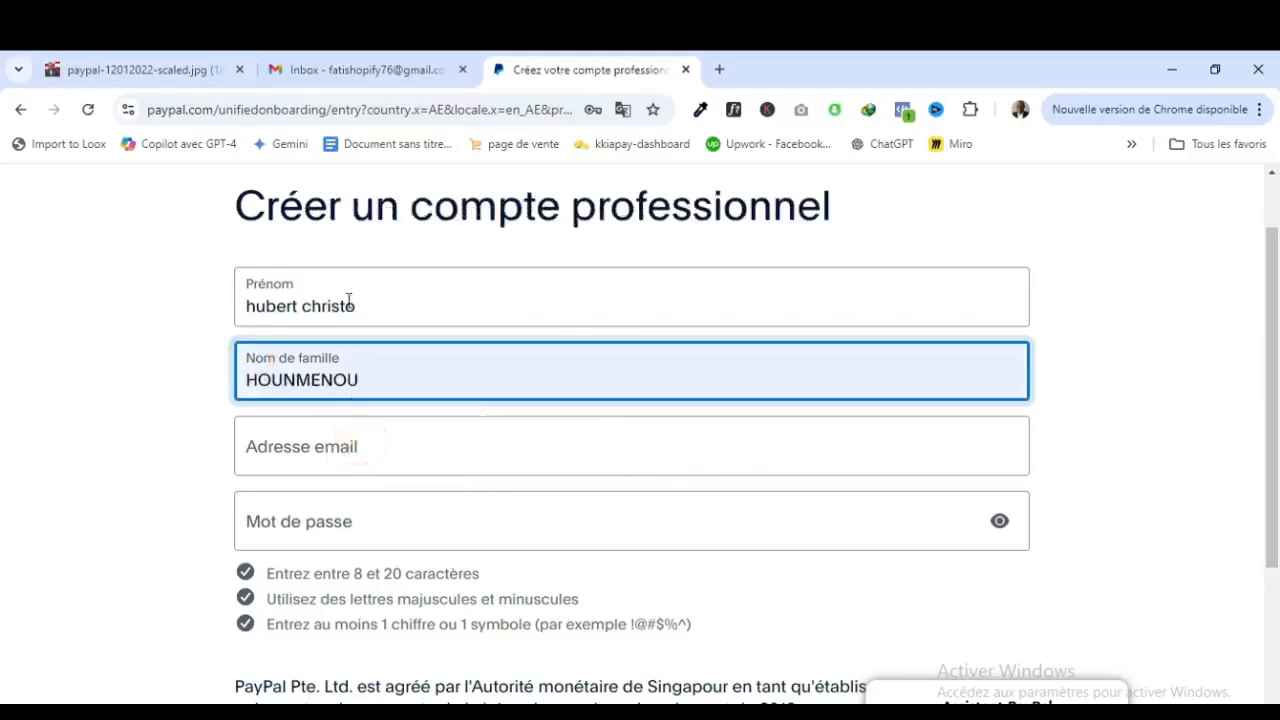
- Paste the account e-mail, enter the password, and accept the Terms of Use and Privacy Statement
click(360, 447)
right_click(374, 455)
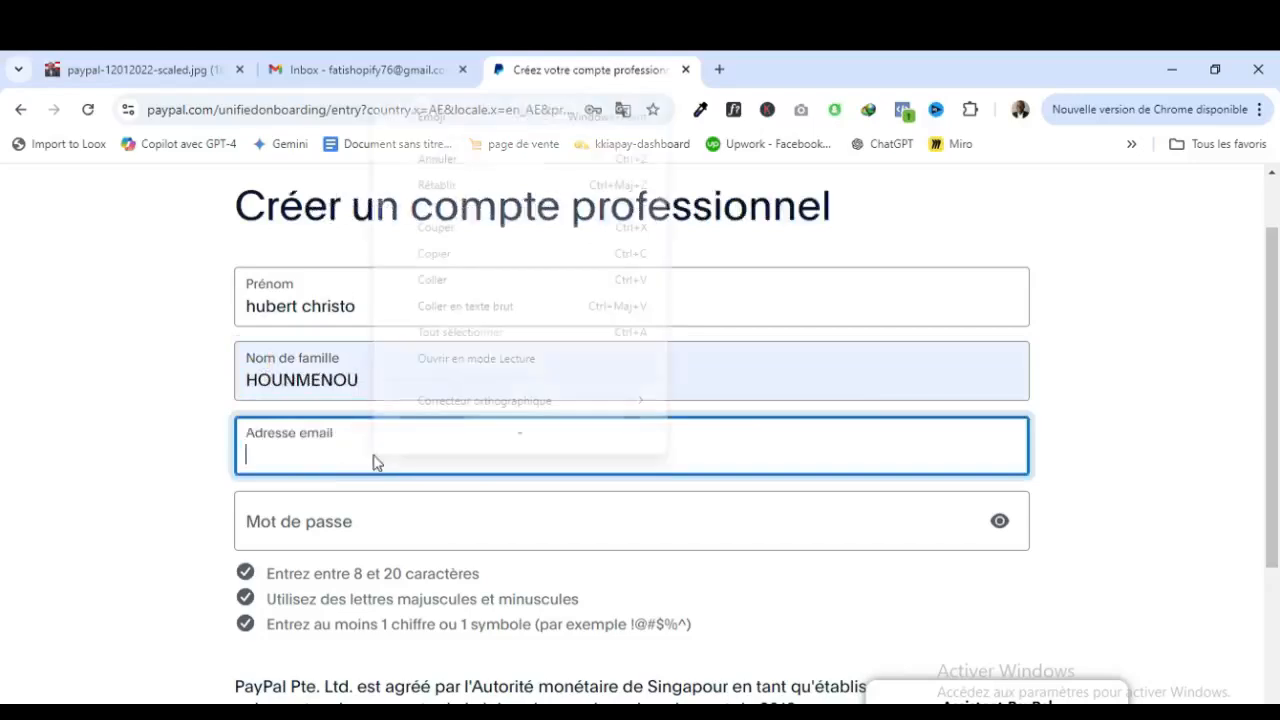
click(423, 283)
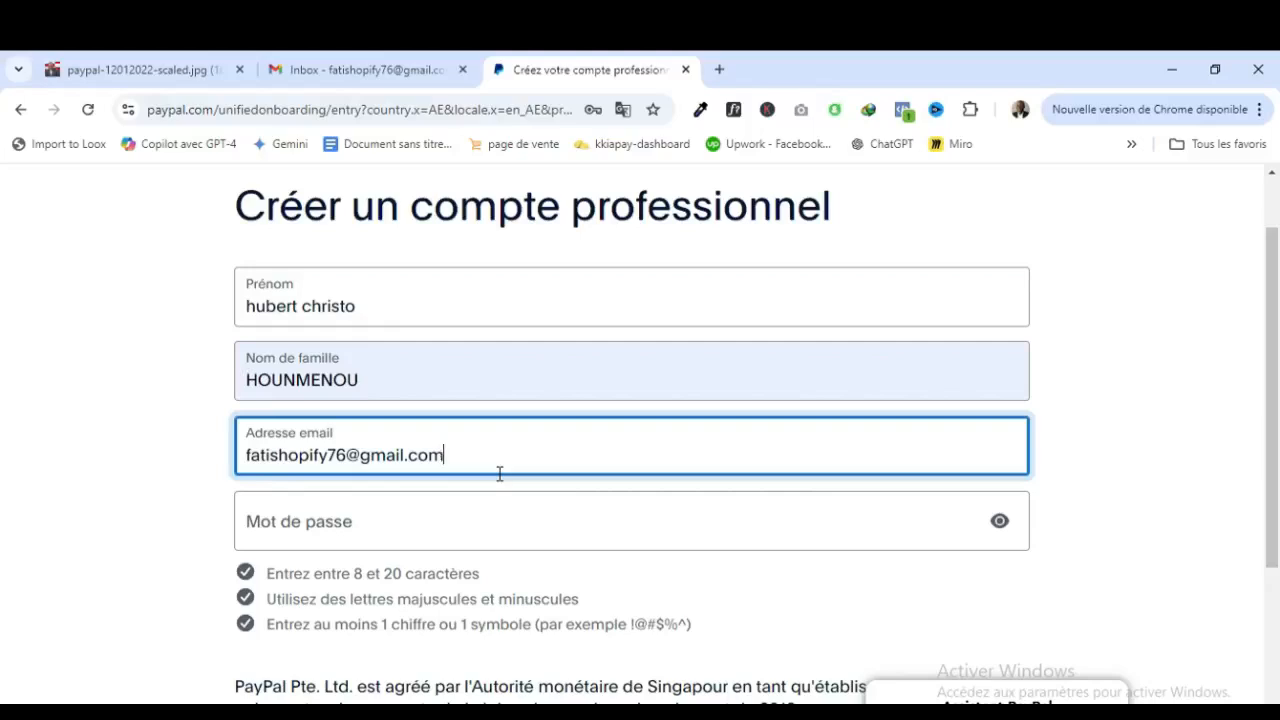
click(489, 534)
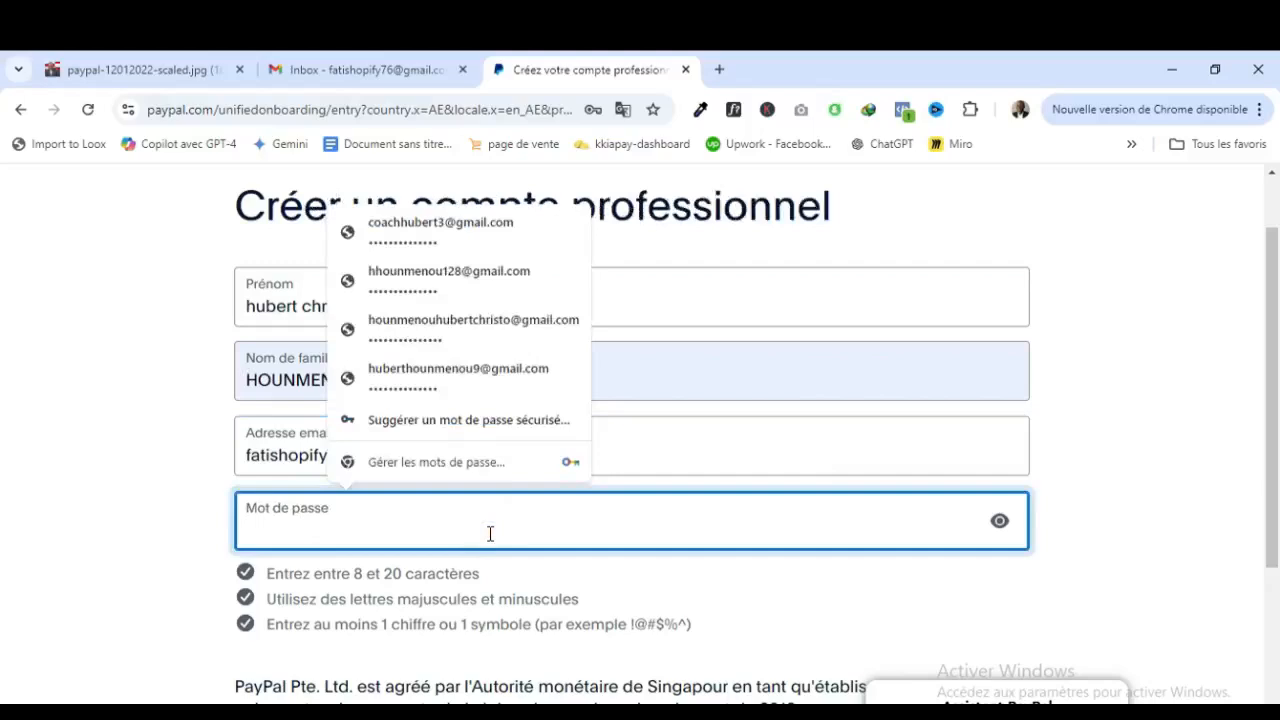
right_click(490, 534)
click(376, 516)
click(999, 520)
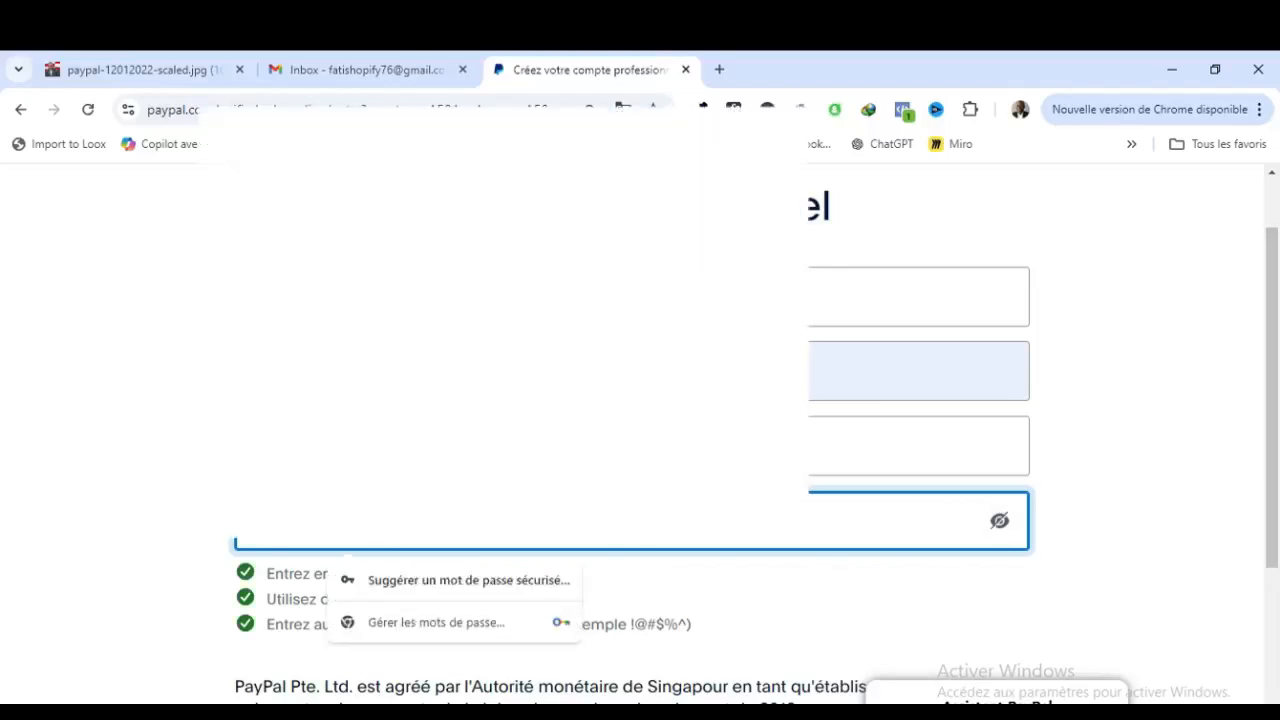
drag(1278, 363, 1248, 523)
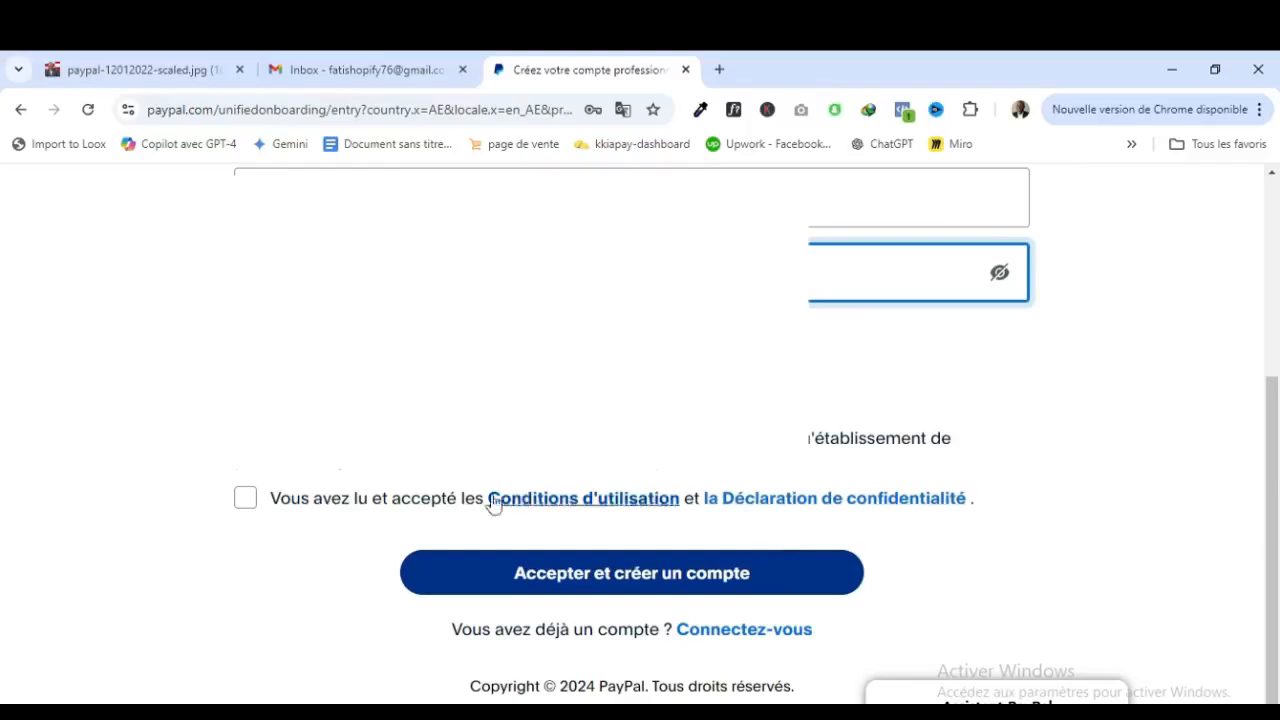
click(240, 505)
click(243, 502)
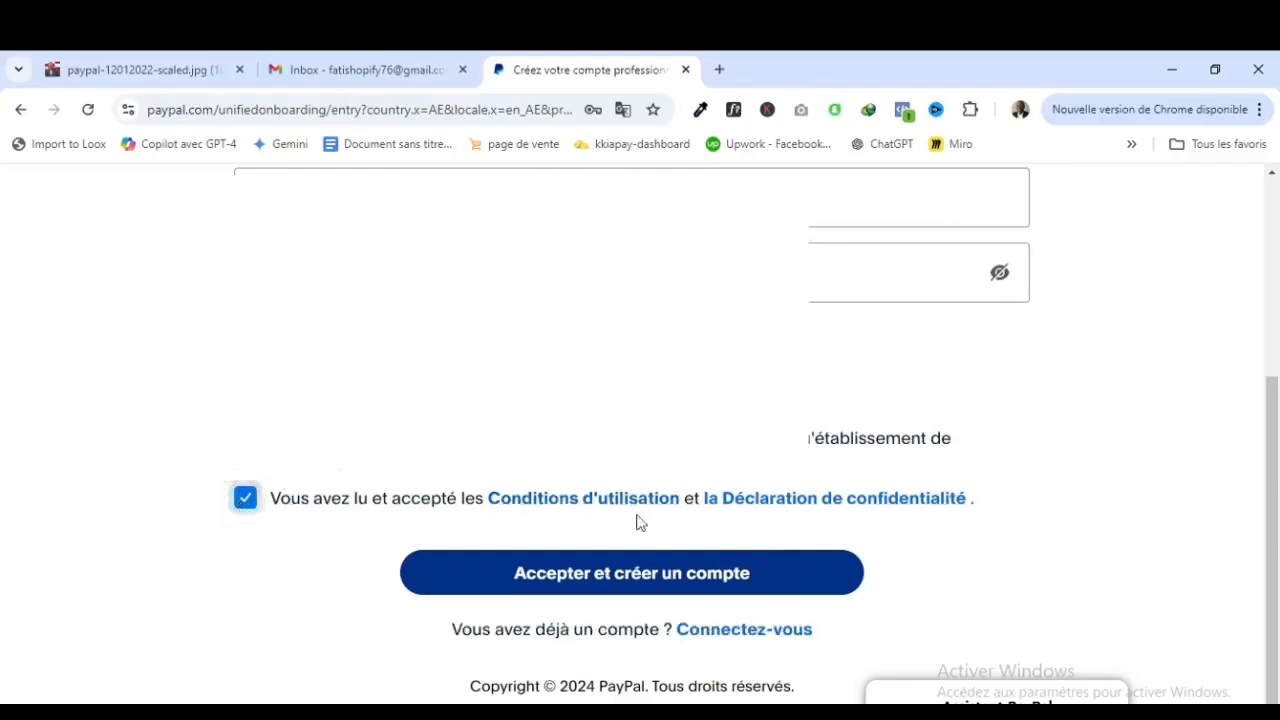
- Submit the business form, save the password in Chrome, and request the verification code by e-mail
click(557, 588)
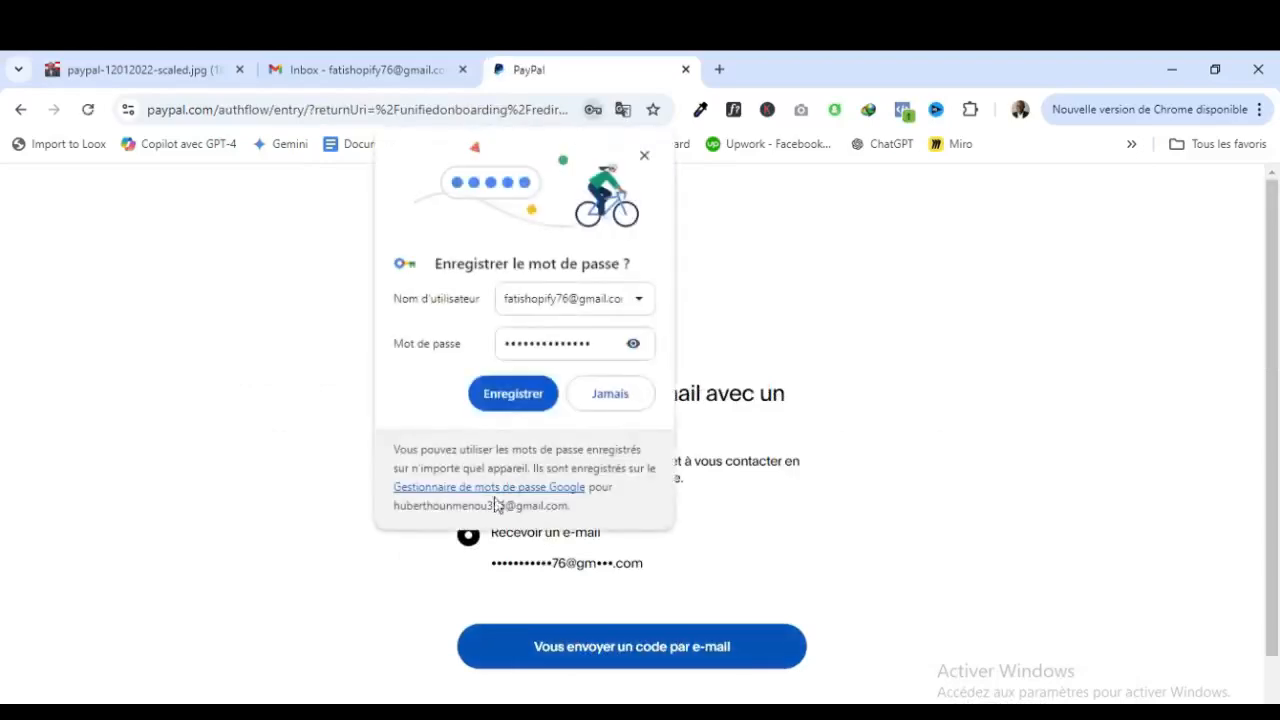
click(513, 394)
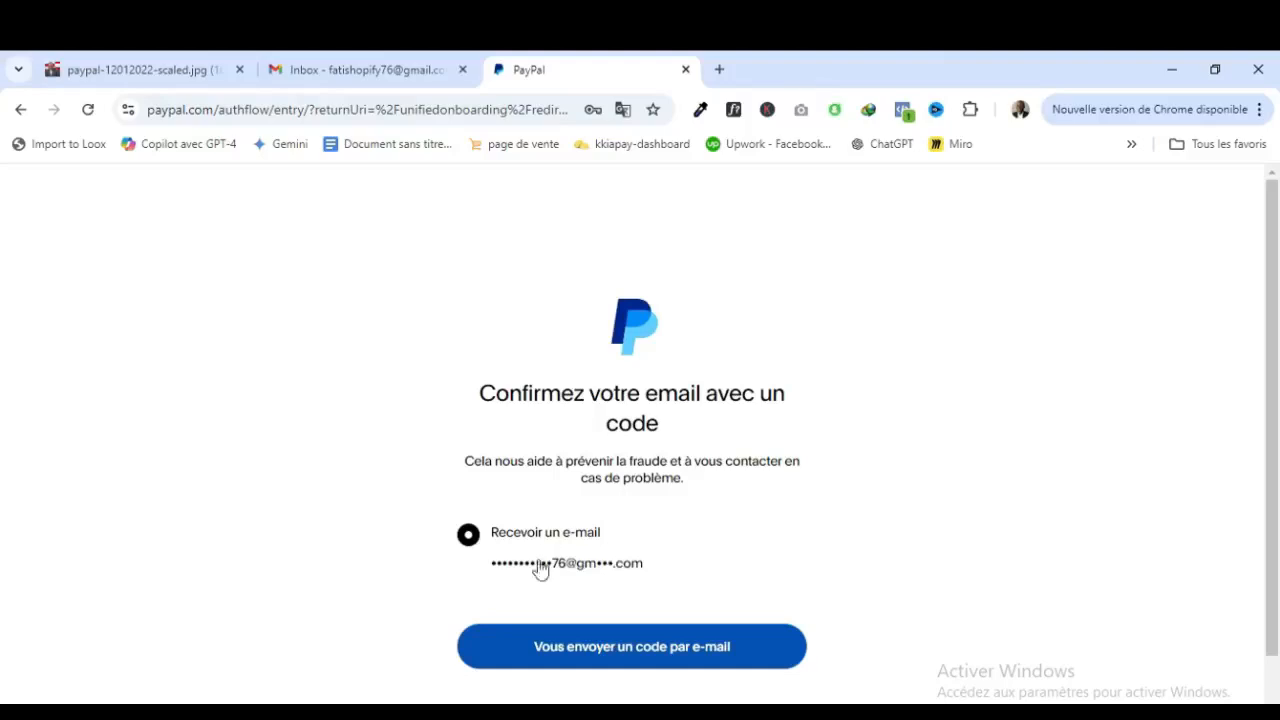
click(627, 660)
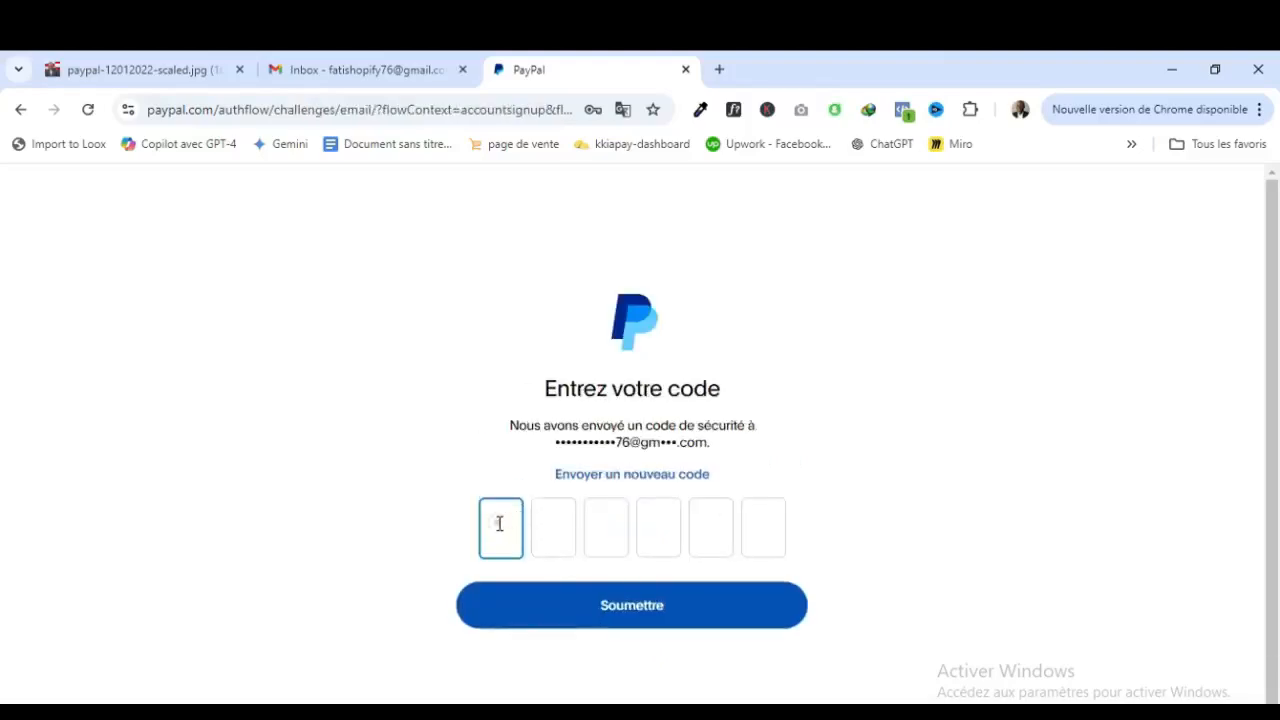
click(500, 524)
- Reload the Gmail inbox, open PayPal's verification email to read the code, and return to PayPal
click(295, 75)
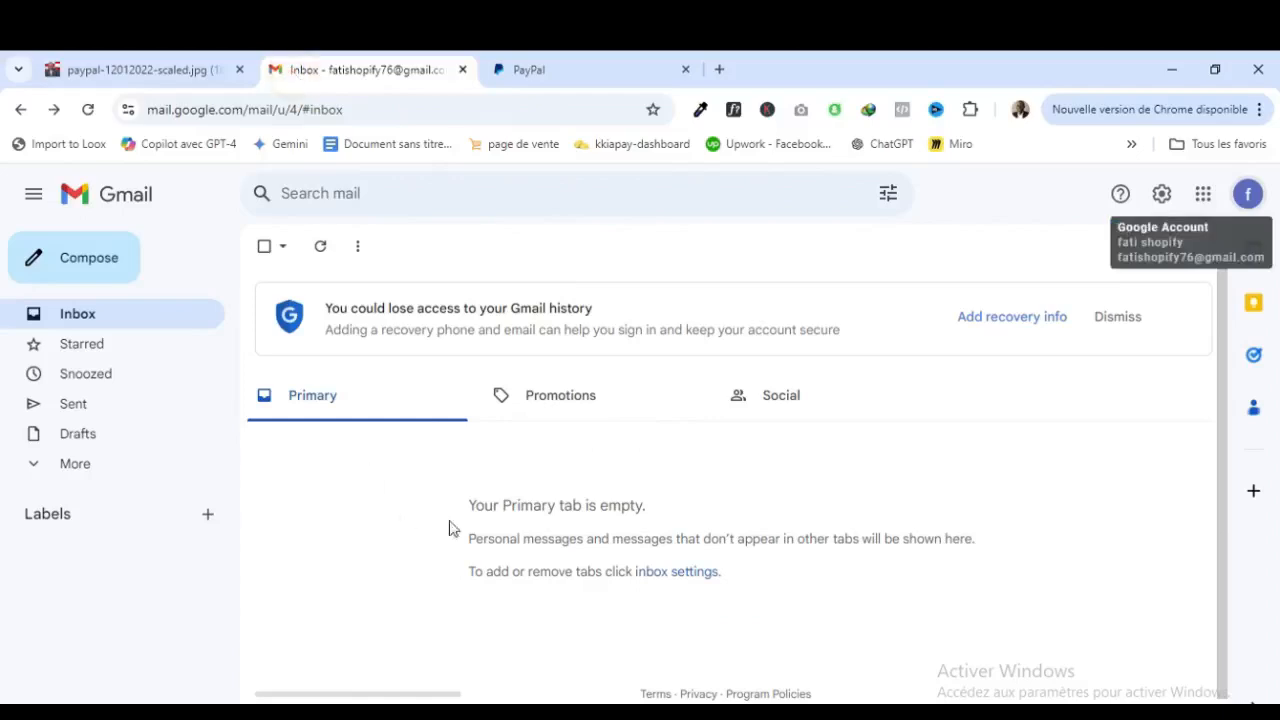
click(88, 109)
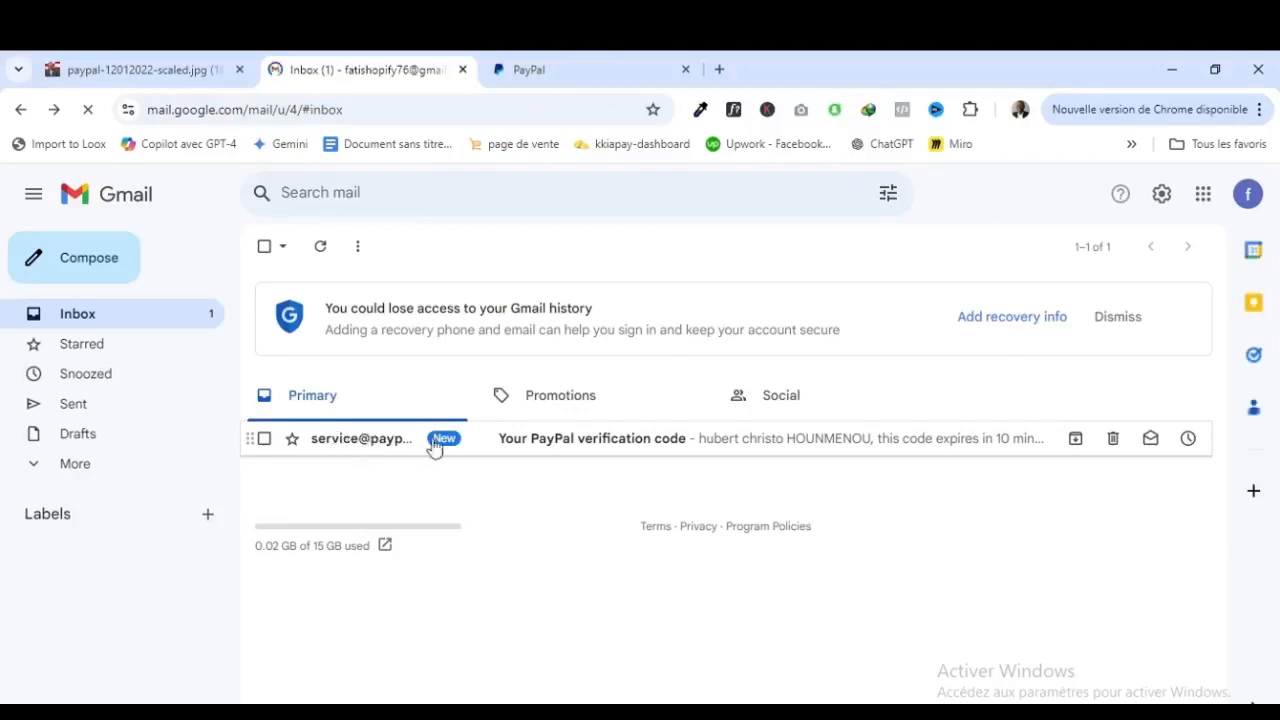
double_click(677, 453)
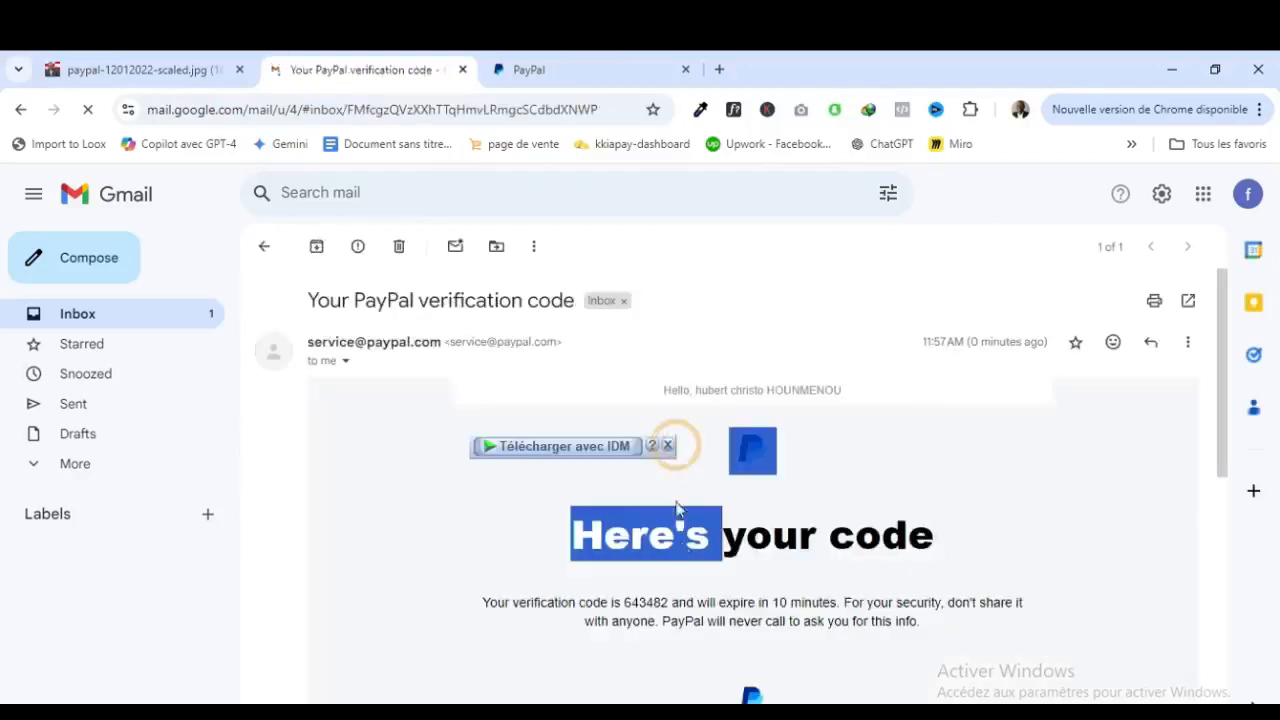
click(643, 616)
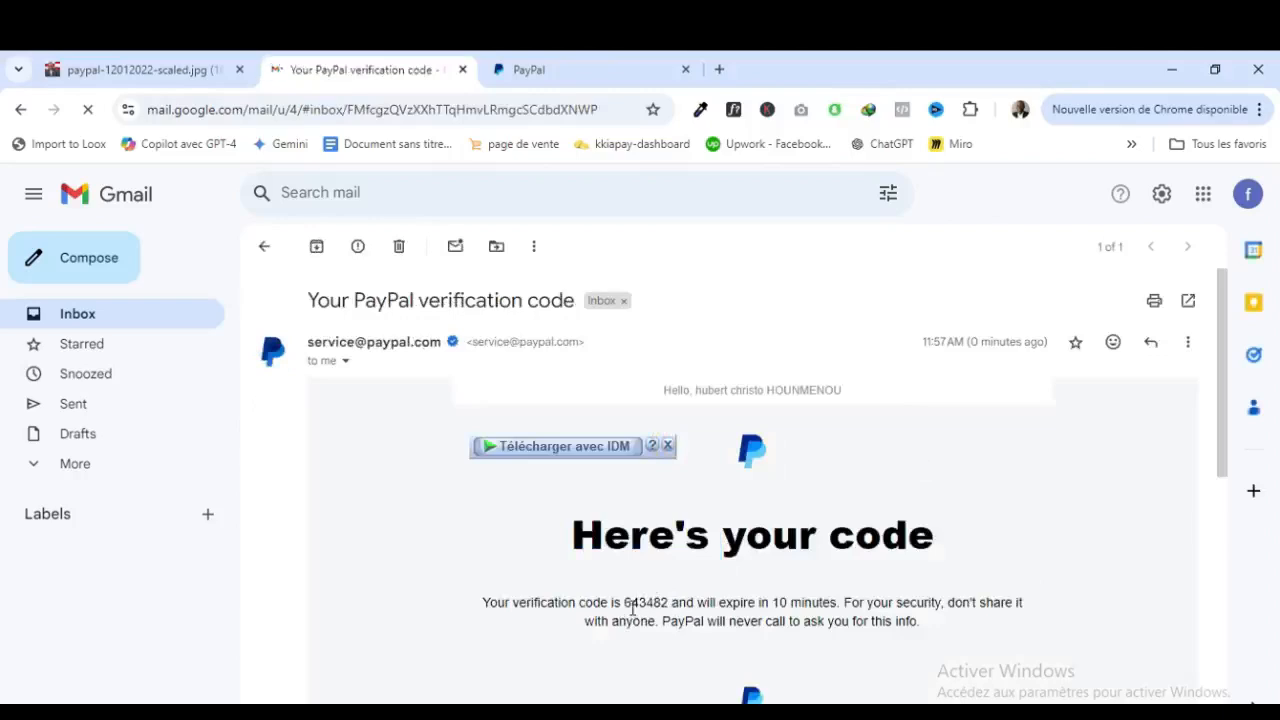
triple_click(632, 606)
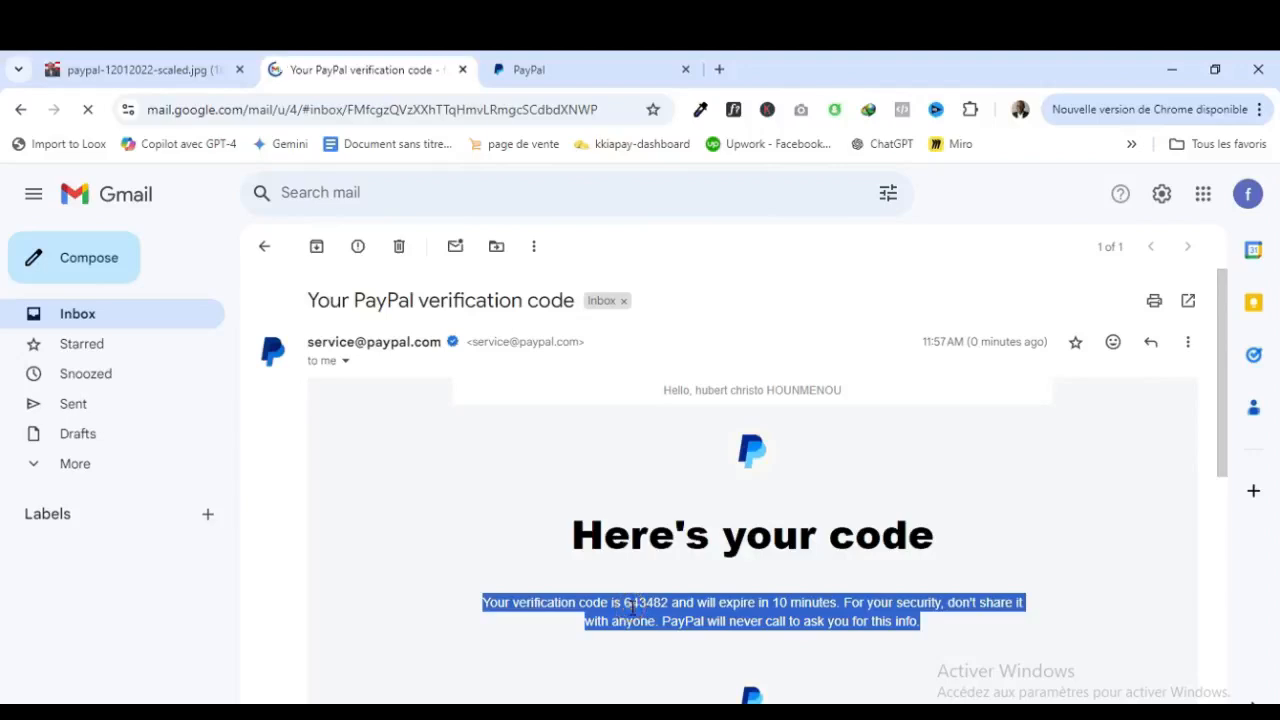
click(633, 605)
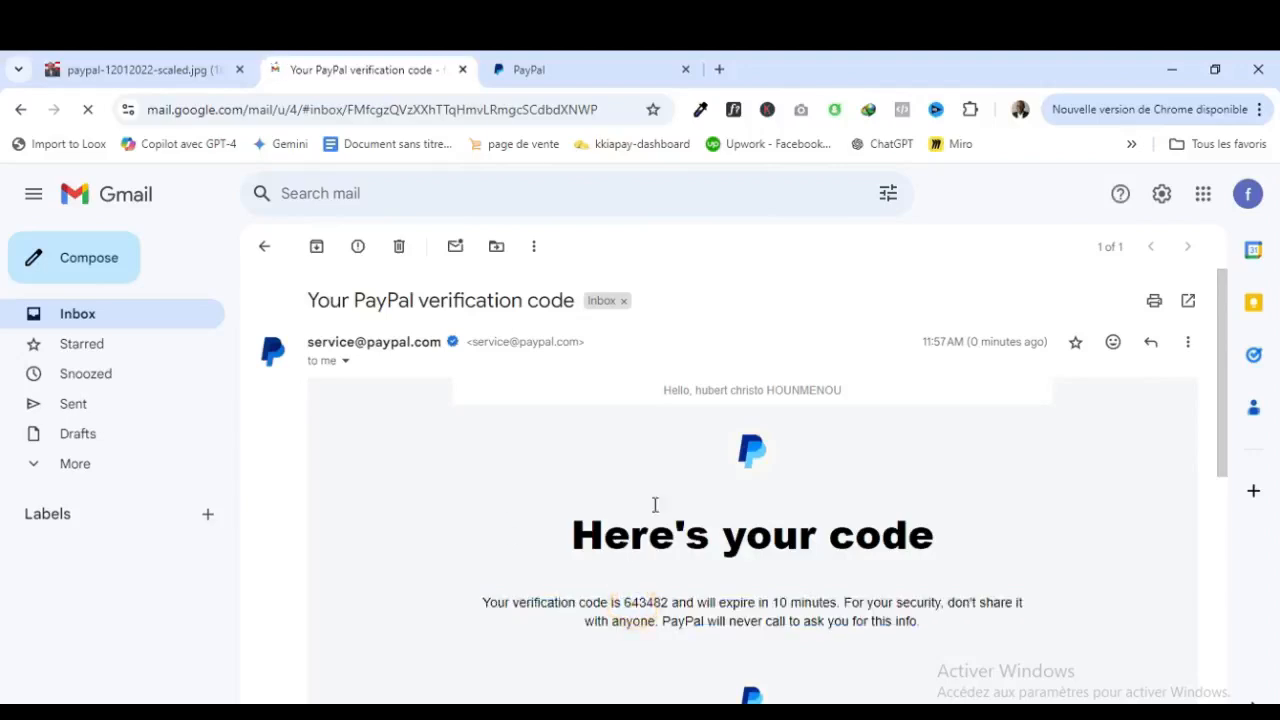
click(540, 70)
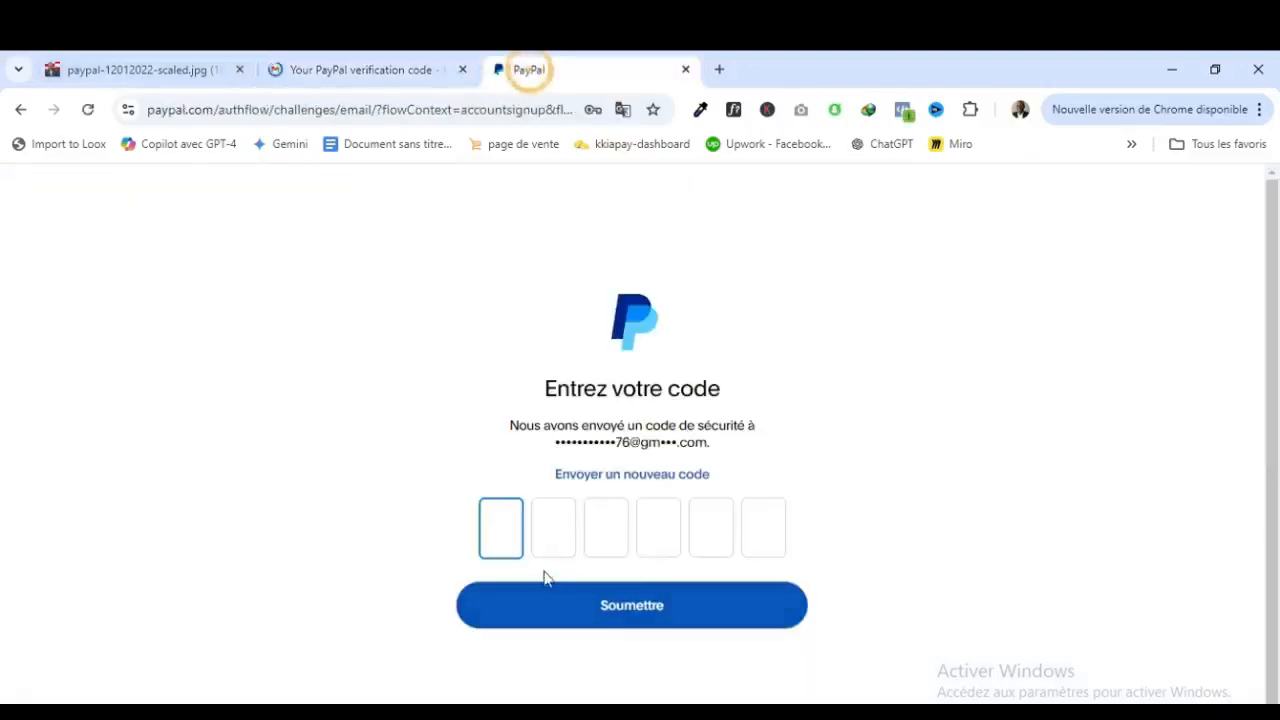
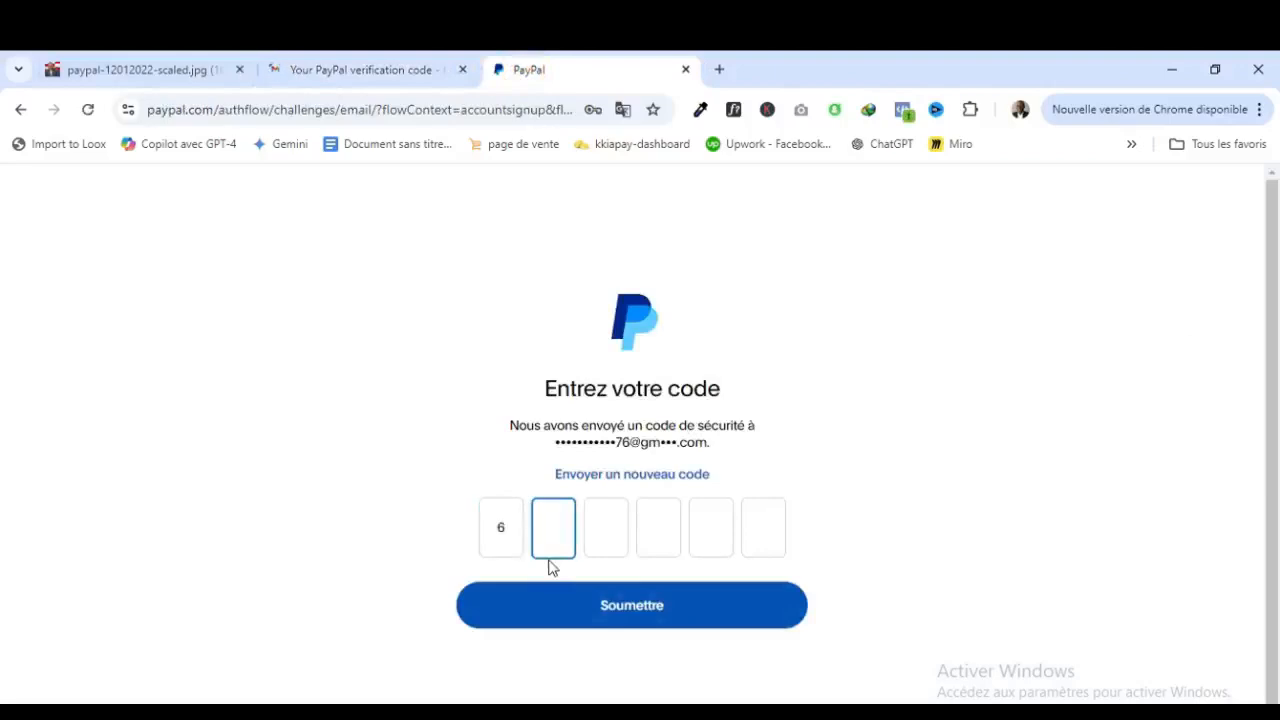
- Type the six-digit code from the email into the boxes, rechecking Gmail between digits
key(BackSpace)
click(300, 68)
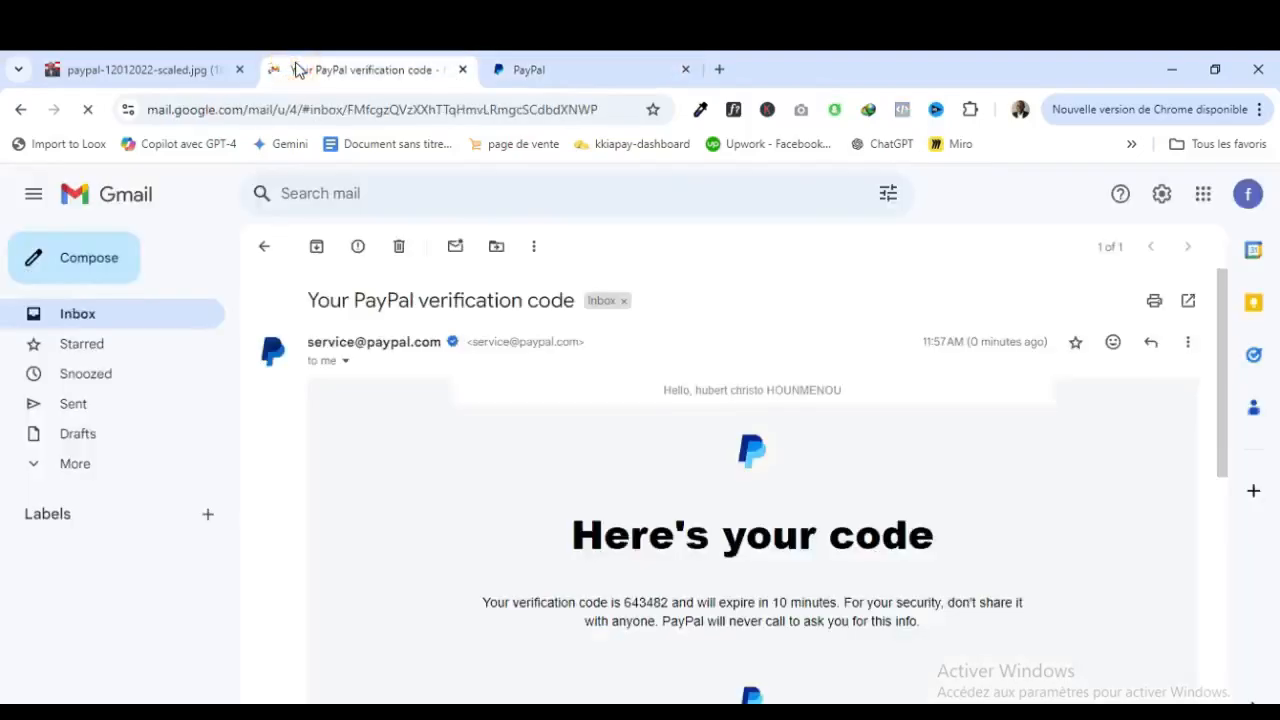
click(540, 68)
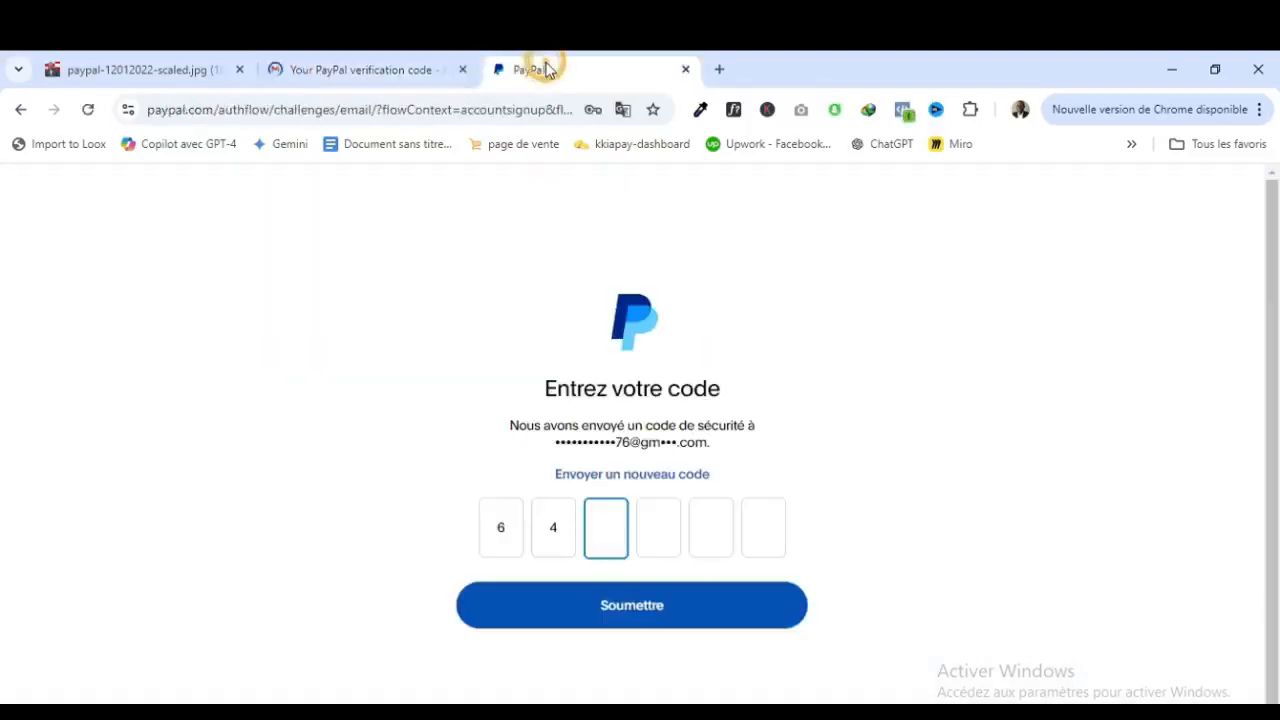
click(380, 64)
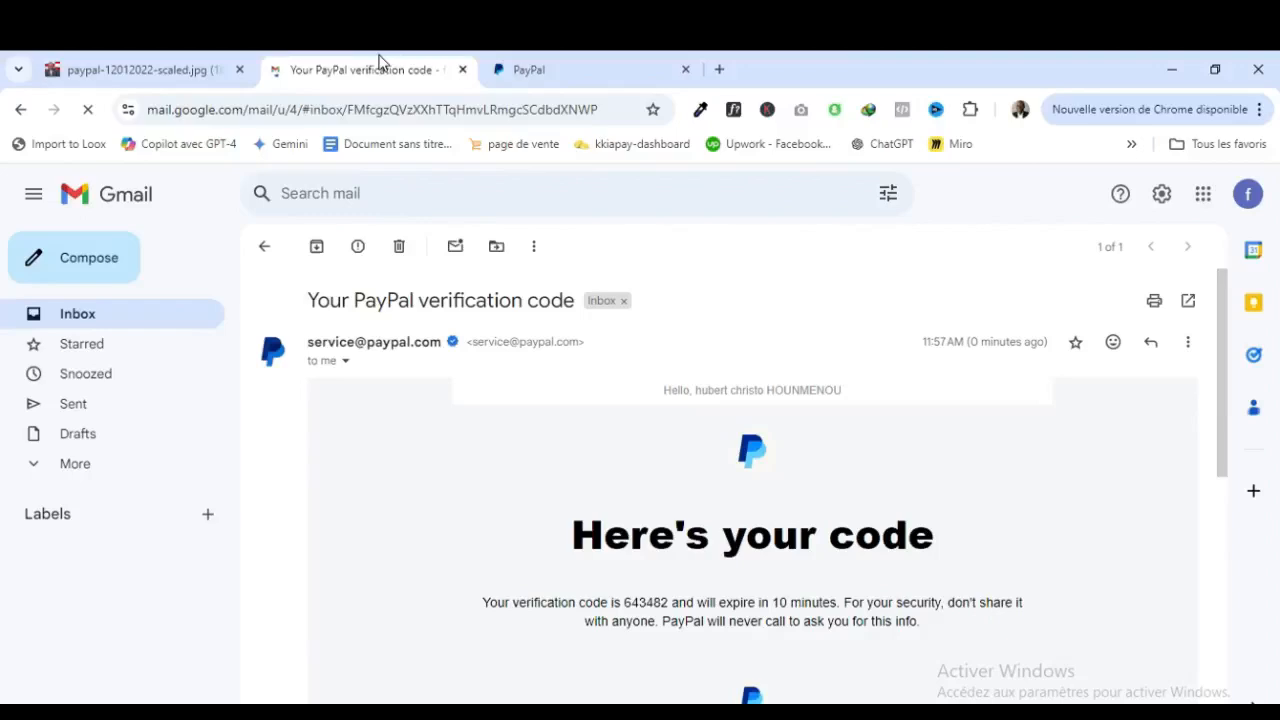
click(520, 70)
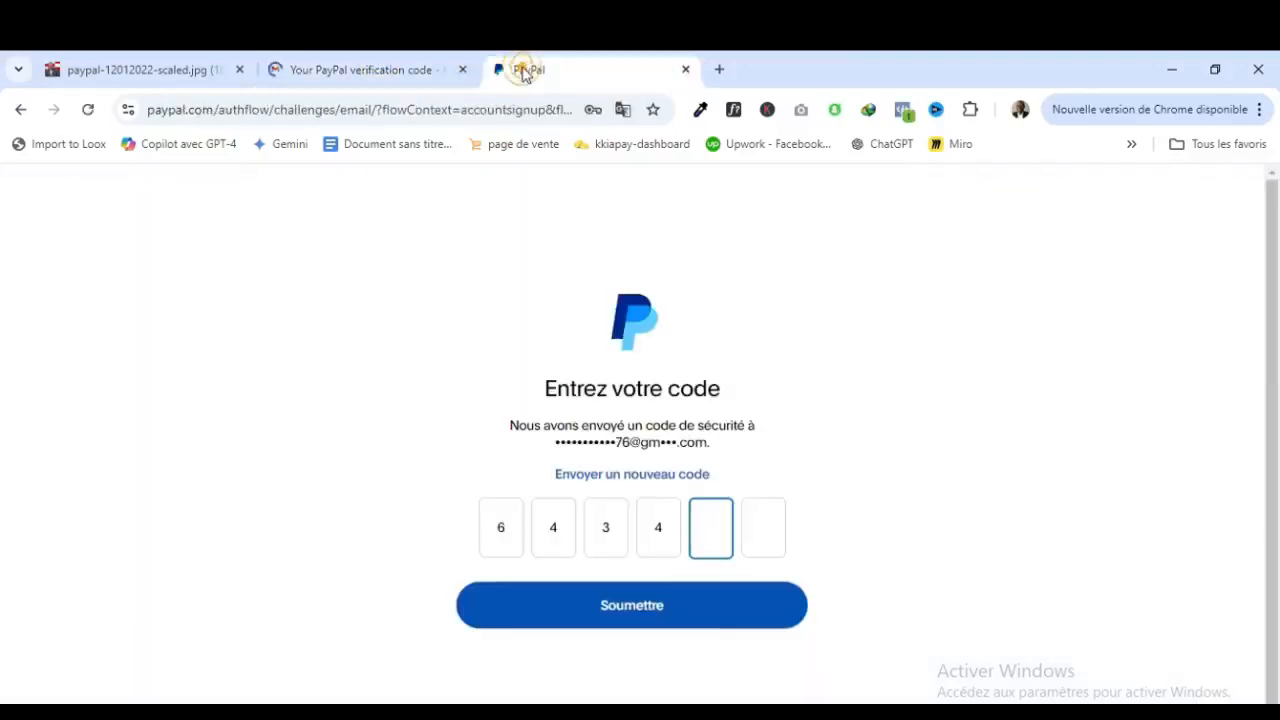
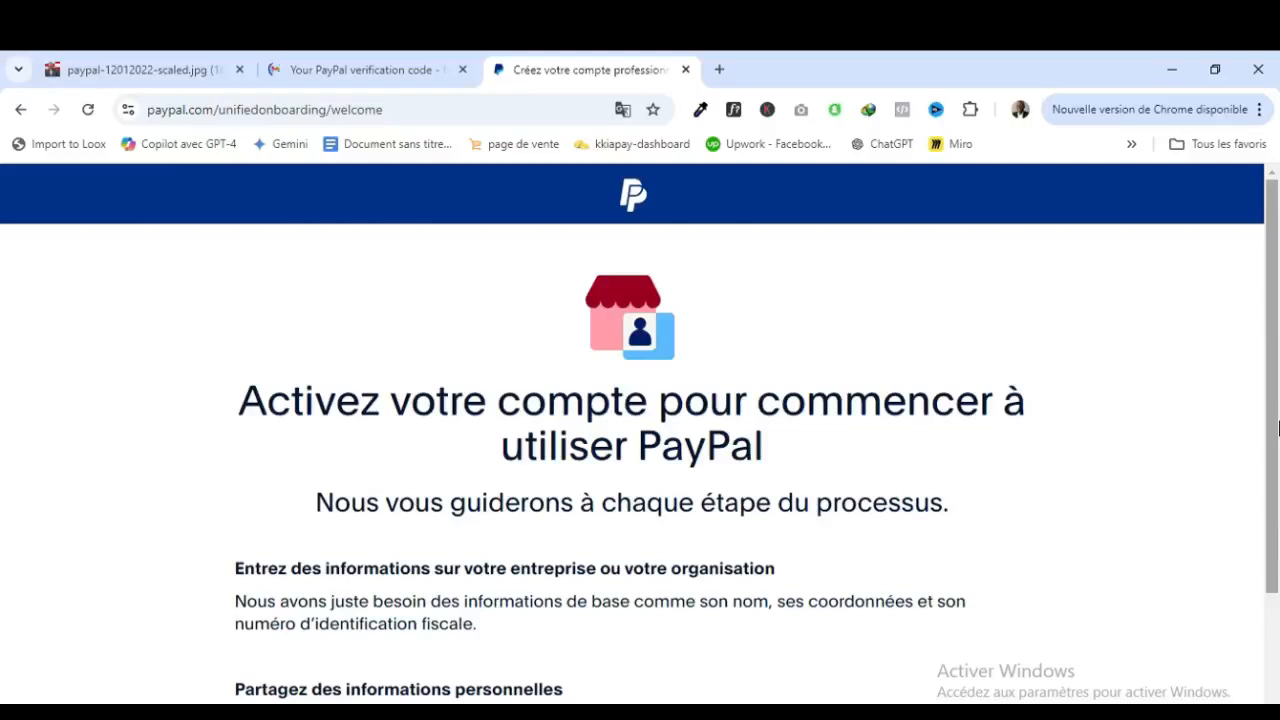
- Start activation as a Vendeur individuel with business type Entreprise individuelle, and continue
drag(1277, 385, 1277, 481)
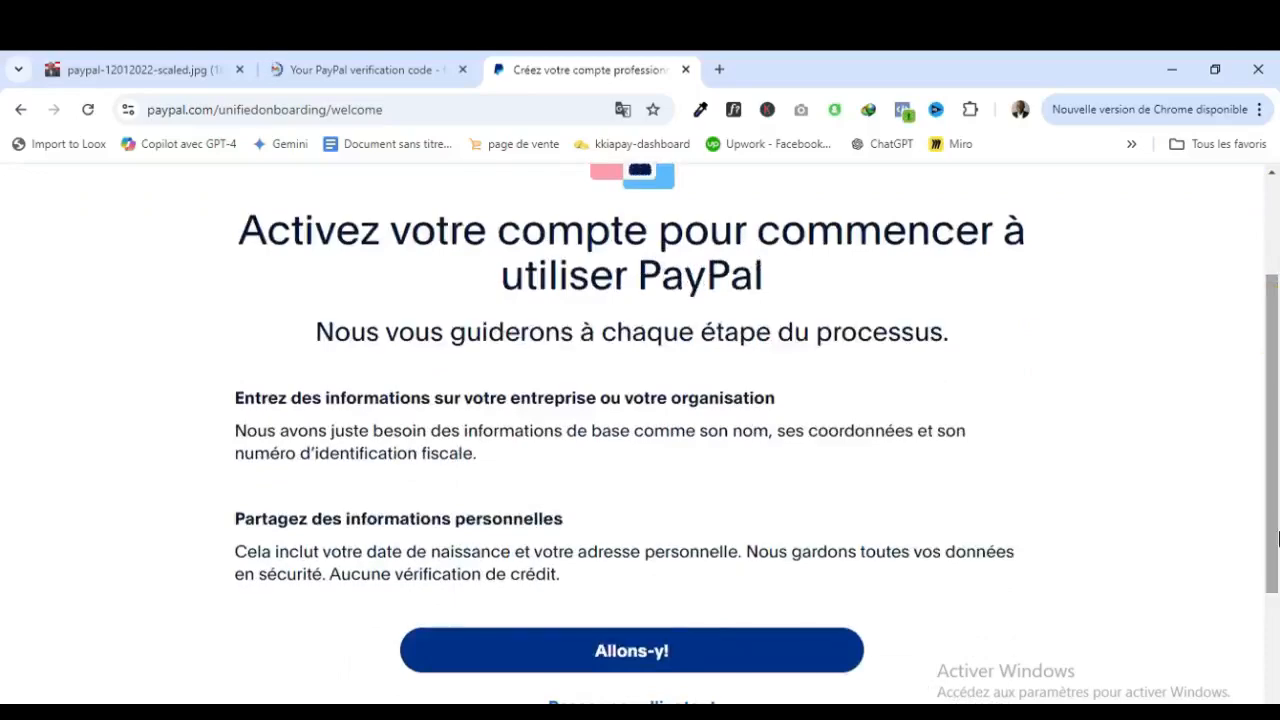
click(645, 652)
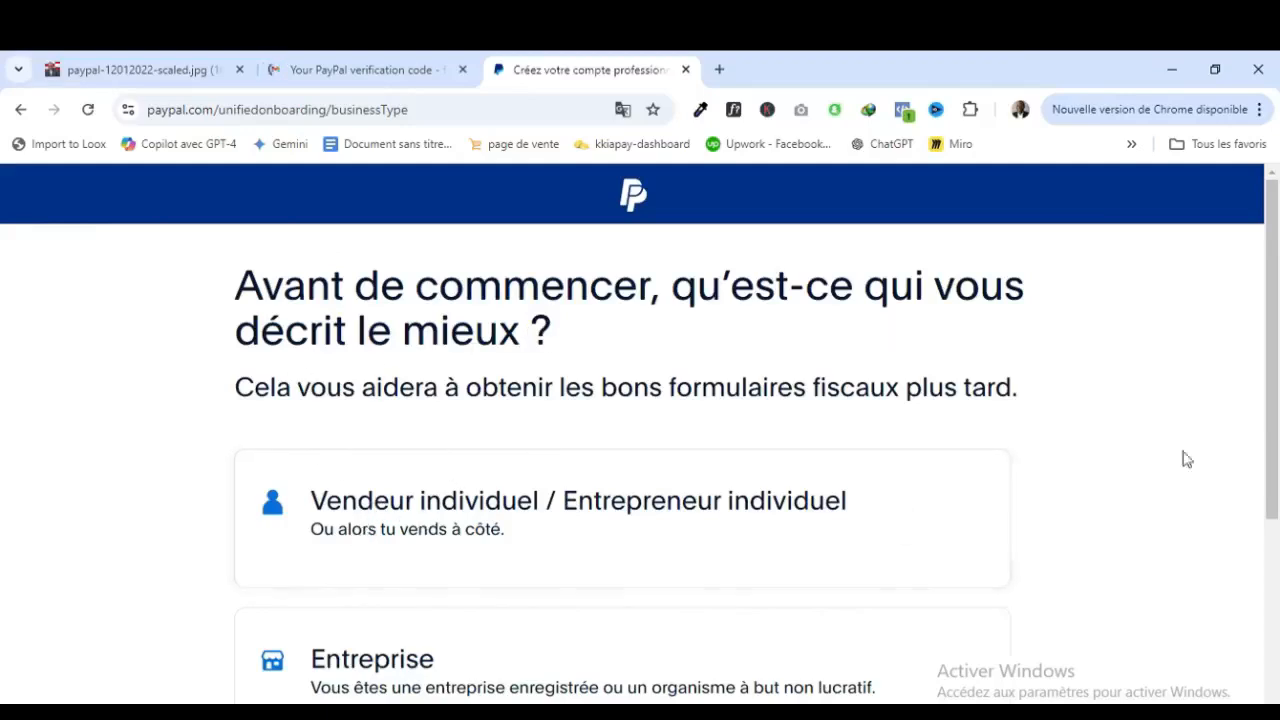
drag(1276, 400, 1276, 515)
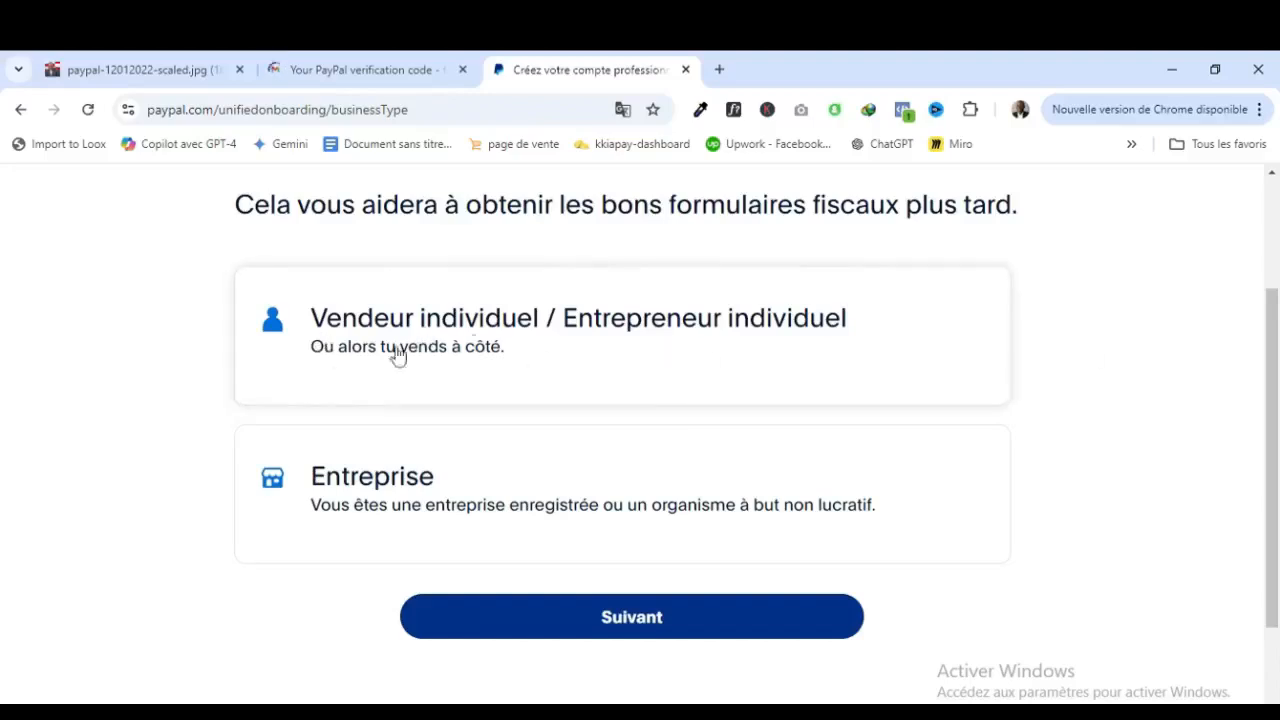
click(492, 340)
click(410, 448)
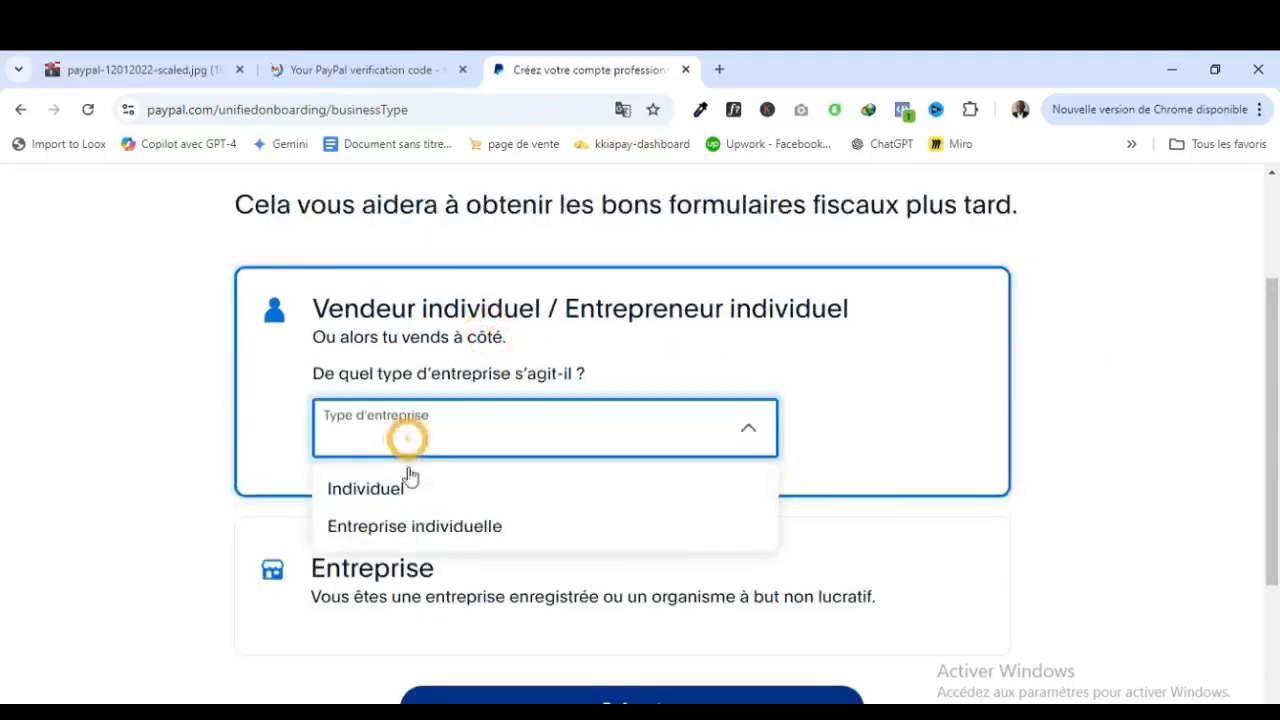
click(405, 530)
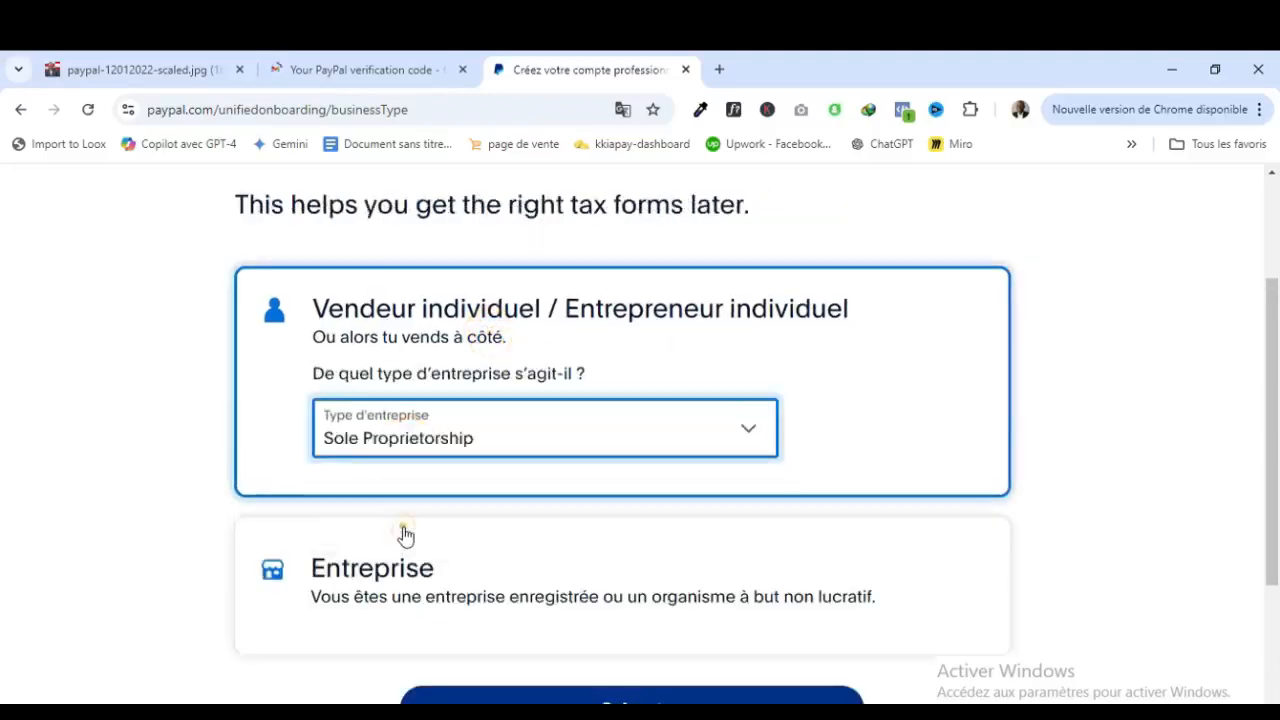
click(631, 697)
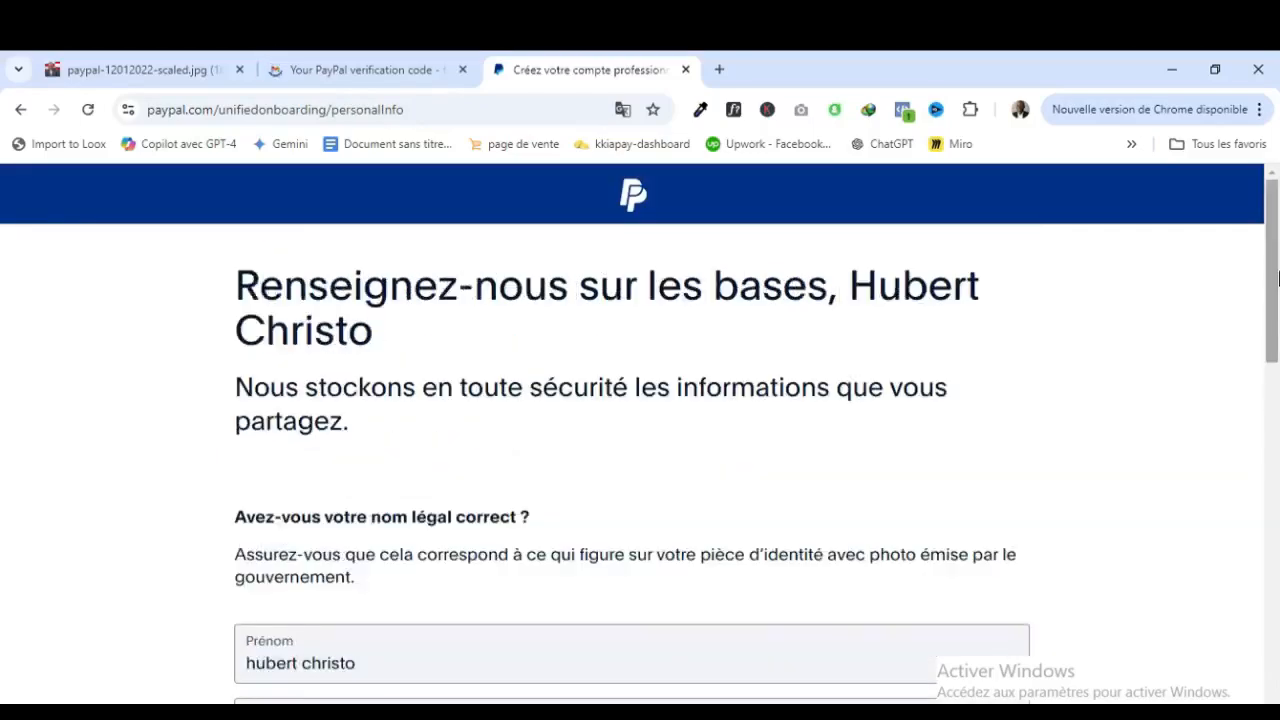
- Page the birth-date calendar back to September 2023 without picking a date
scroll(1265, 245, down, 3)
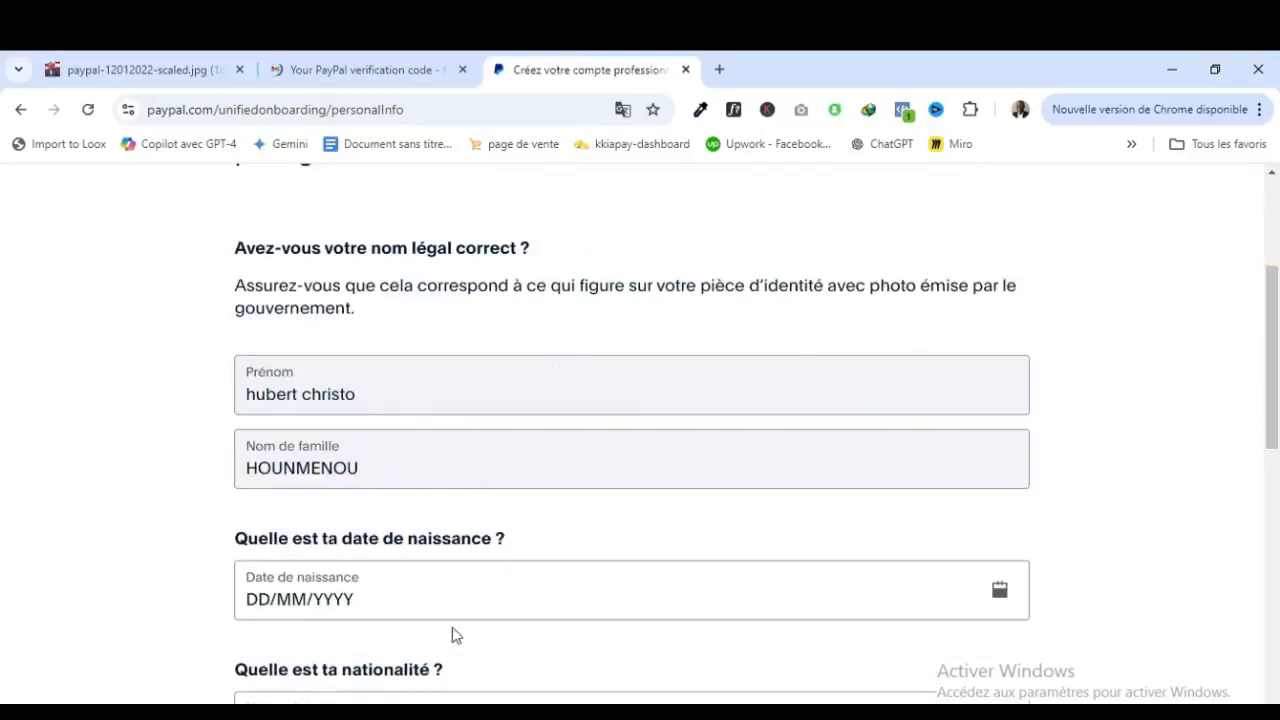
click(1003, 604)
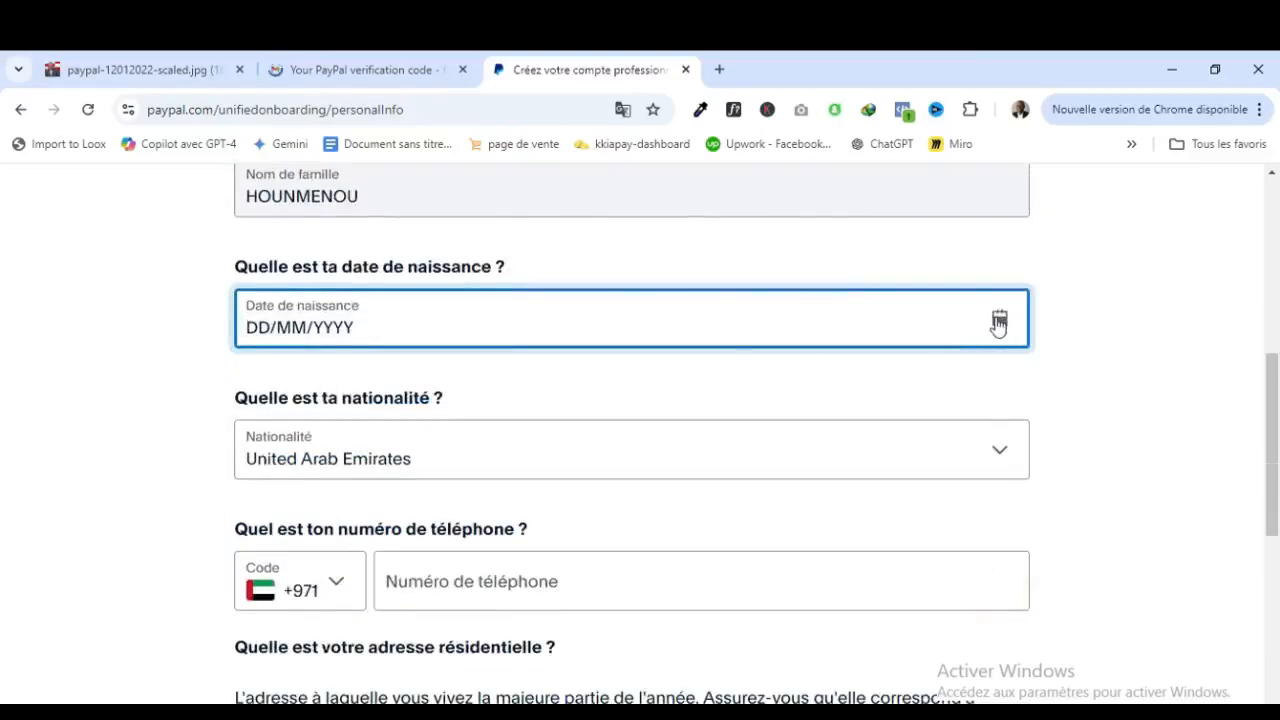
click(999, 320)
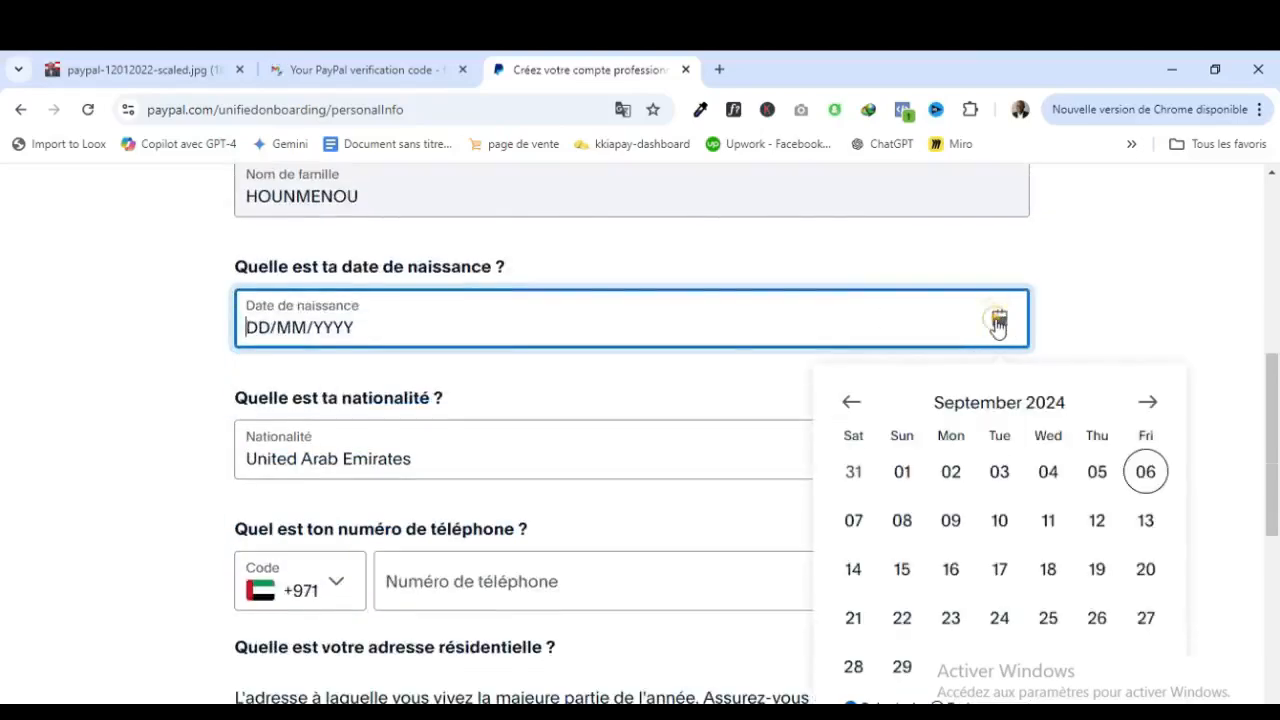
click(851, 399)
click(851, 399)
click(851, 399)
click(851, 399)
click(850, 401)
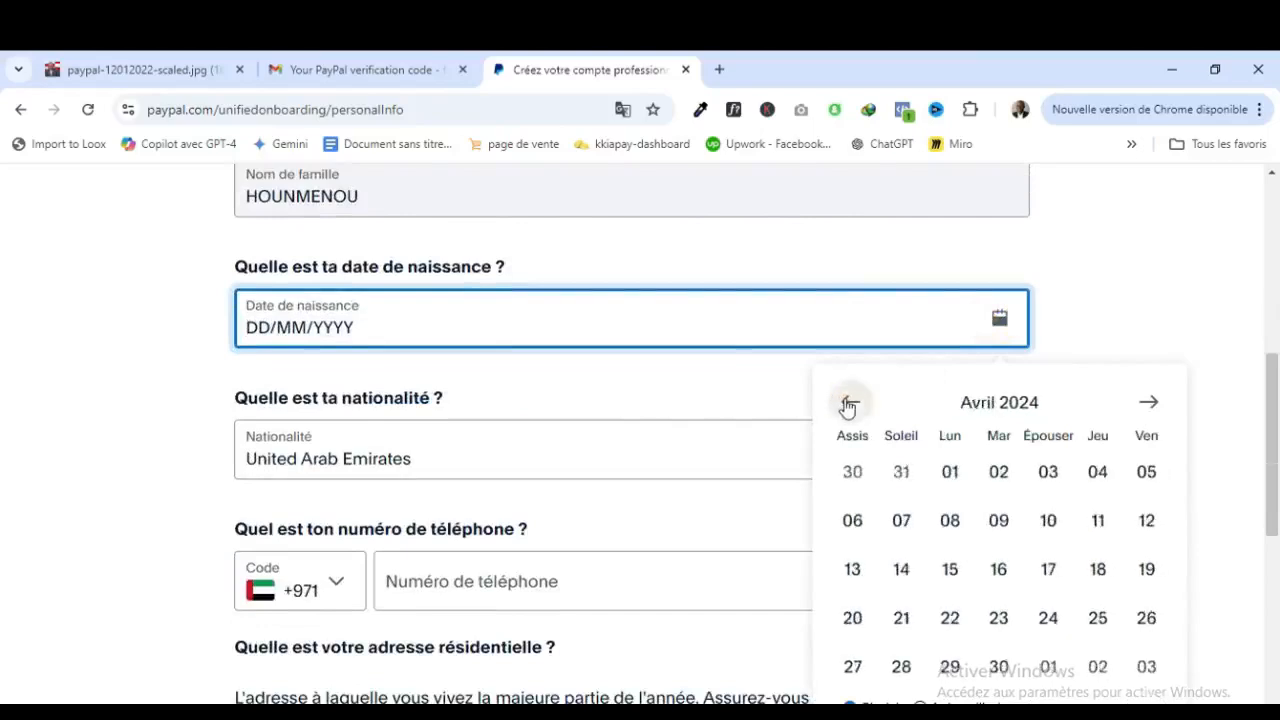
click(849, 403)
click(848, 404)
click(848, 404)
click(848, 404)
click(848, 404)
click(848, 404)
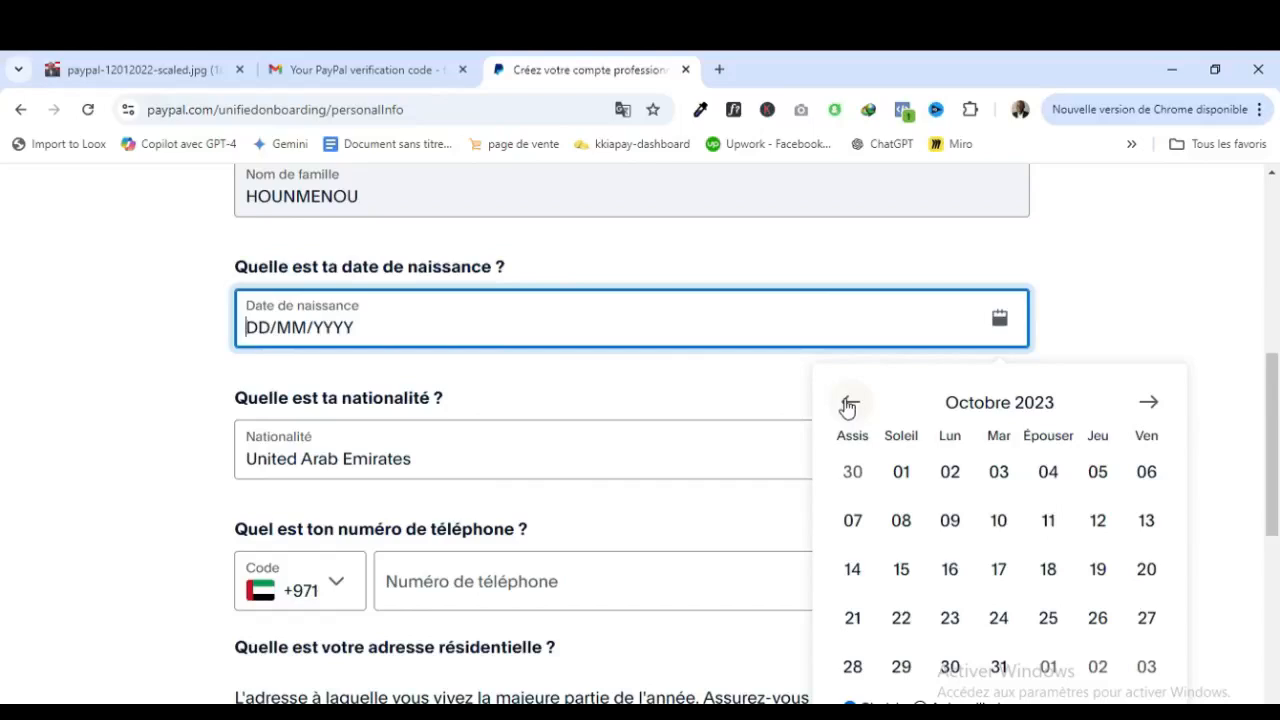
click(849, 403)
- Bring up the Nationalité country list
drag(1273, 395, 1277, 470)
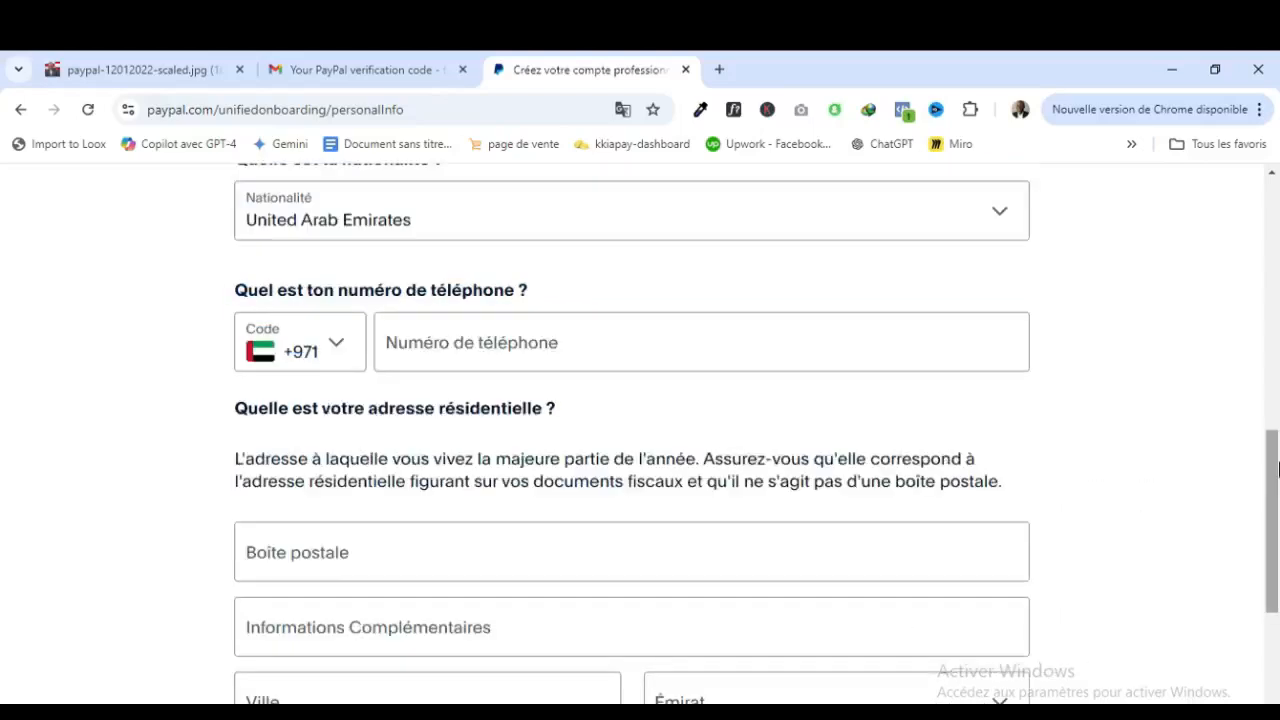
scroll(1270, 460, up, 1)
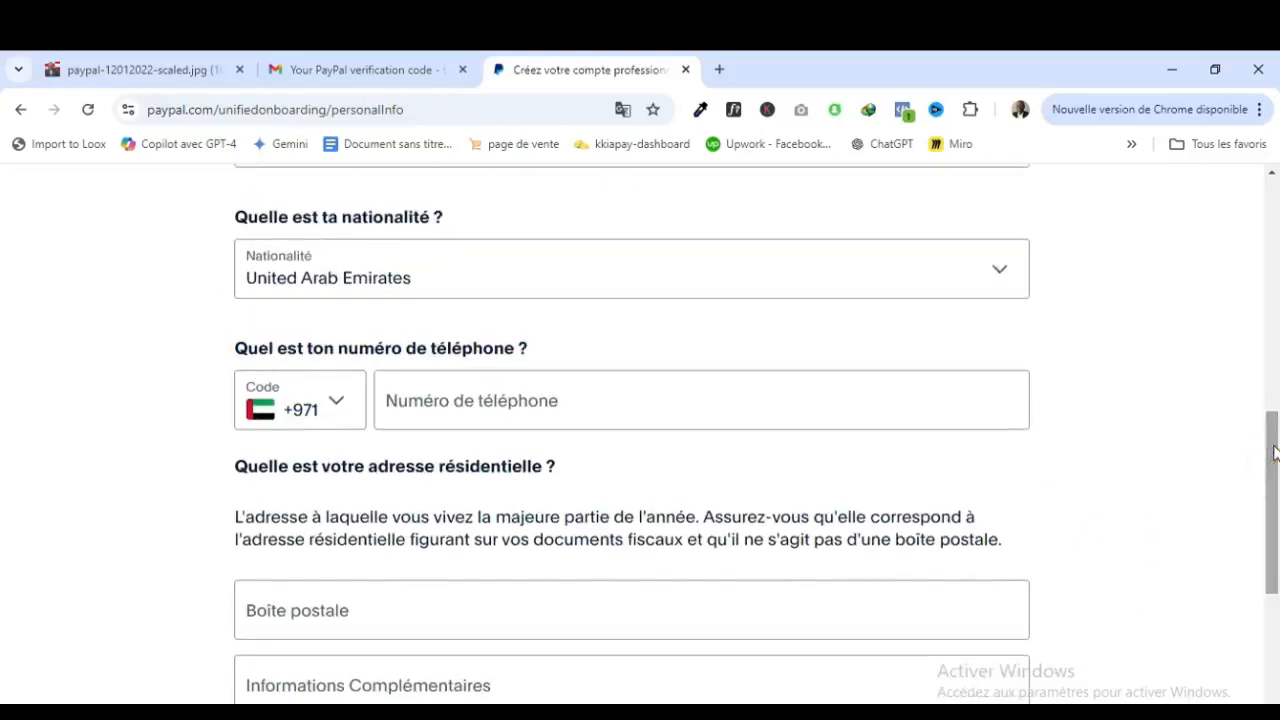
click(545, 286)
click(543, 283)
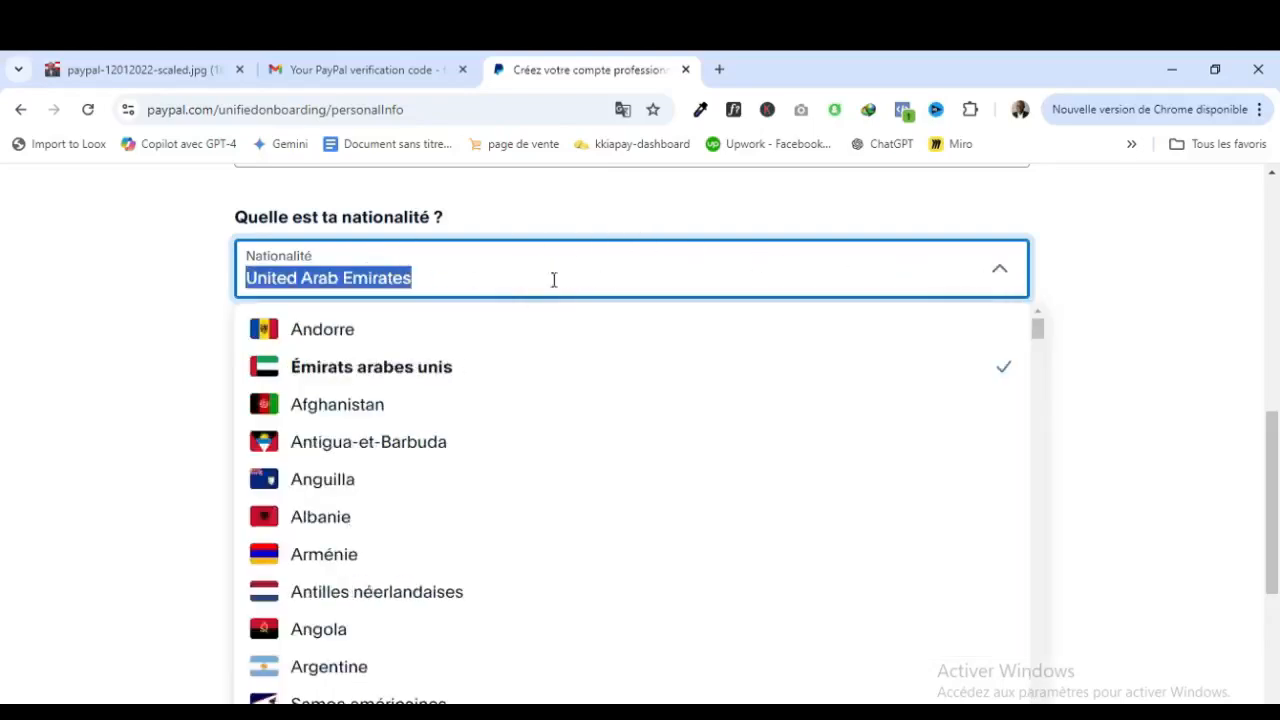
- Set the nationality to Bénin
click(597, 278)
click(439, 278)
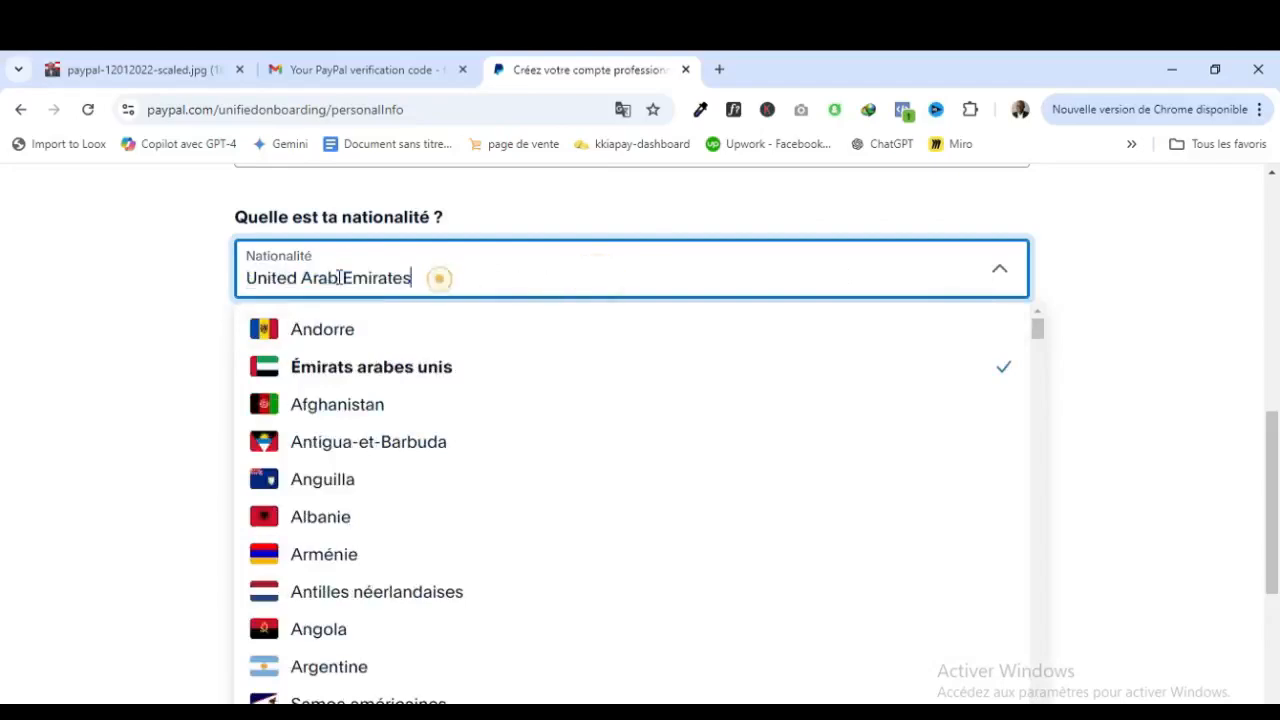
click(338, 276)
click(1017, 268)
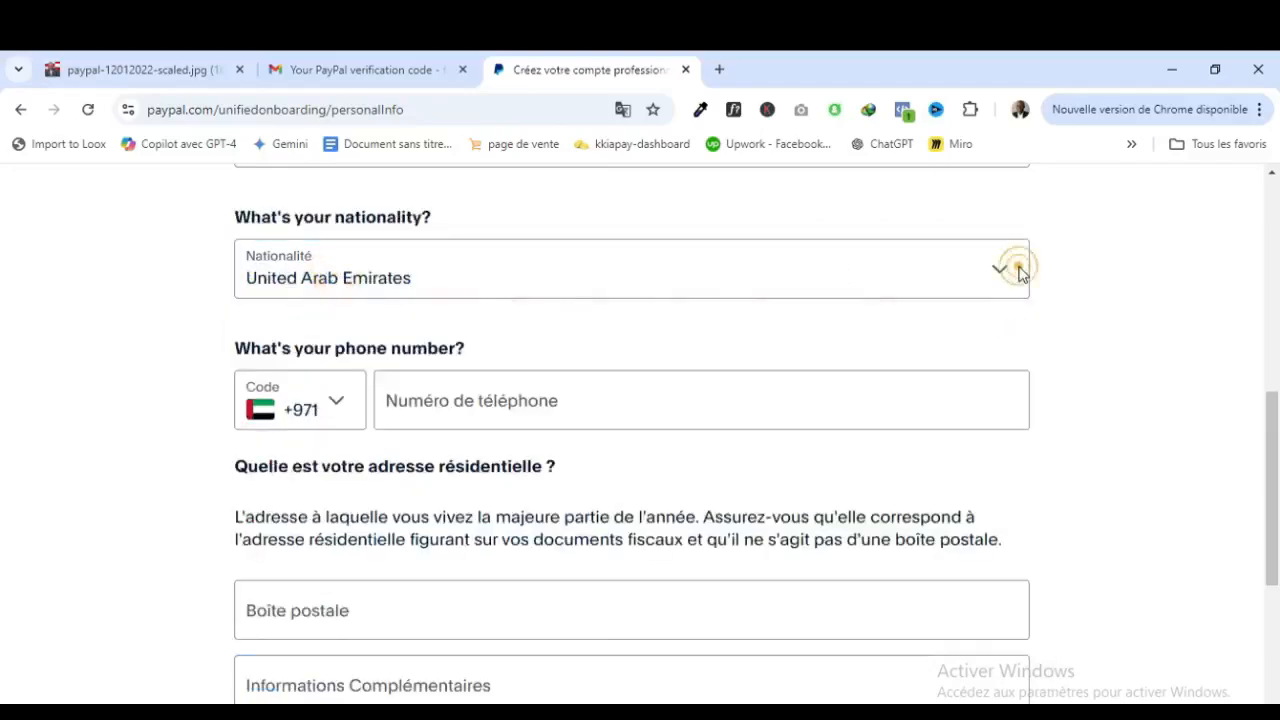
mouse_move(1270, 462)
mouse_down()
mouse_move(1275, 518)
mouse_move(1273, 478)
mouse_up()
click(948, 205)
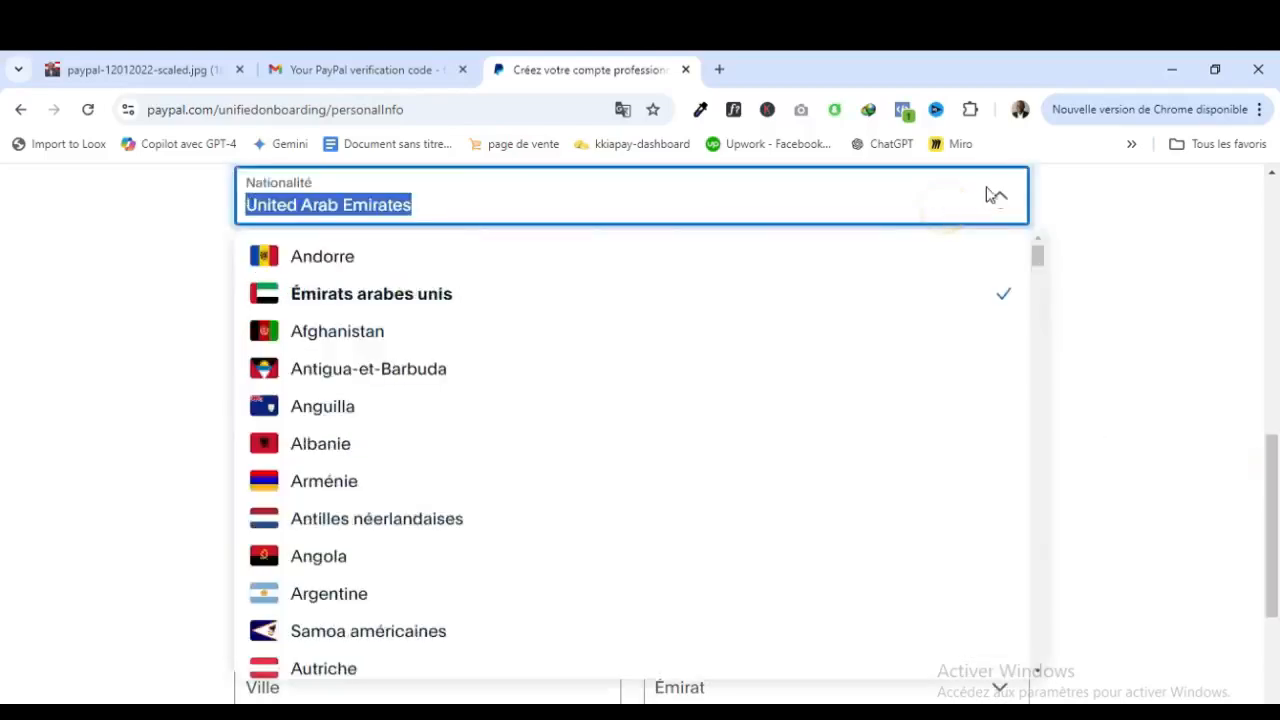
scroll(357, 378, down, 3)
scroll(357, 378, down, 5)
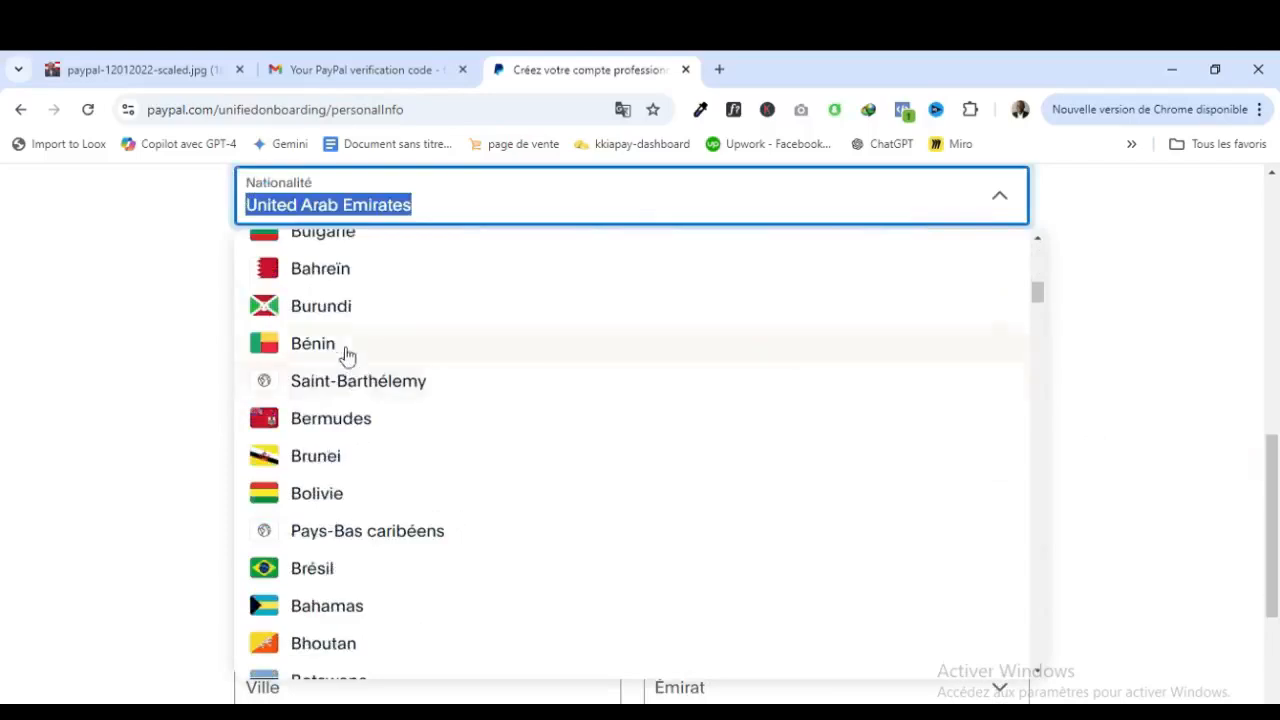
click(340, 343)
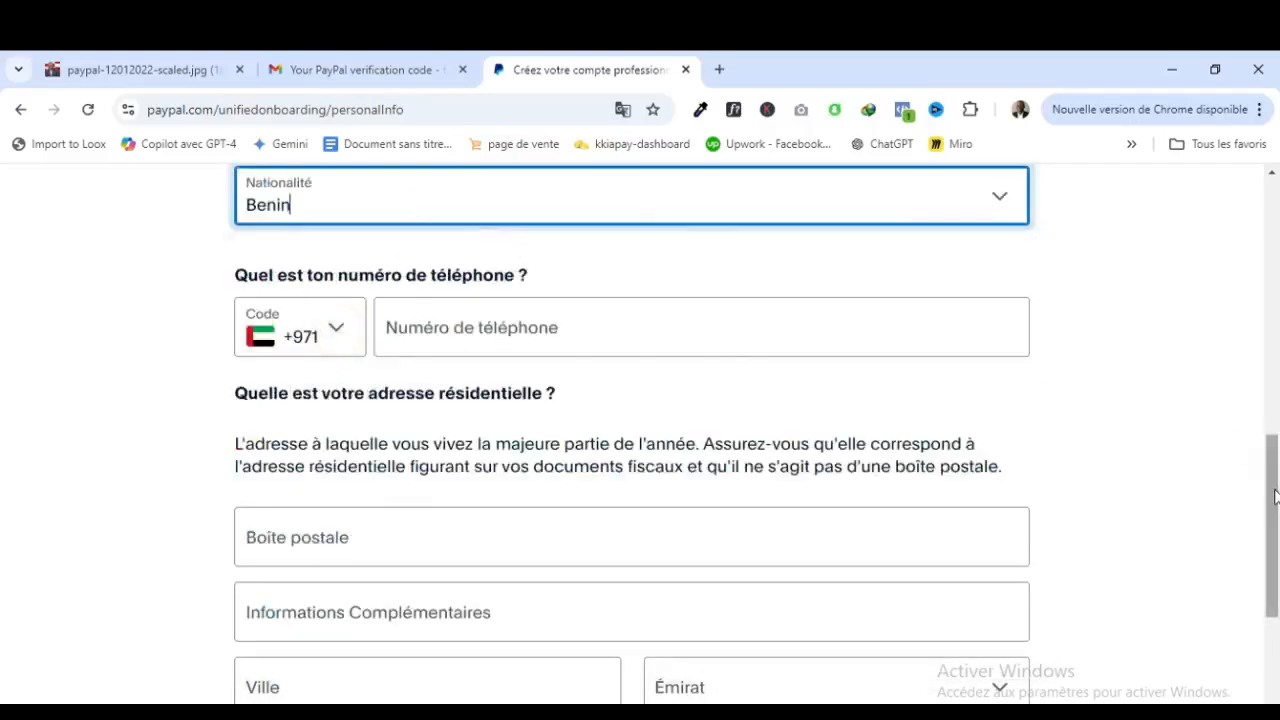
- Set the phone code to +229 and fill the phone number from the saved suggestion
drag(1275, 497, 1268, 460)
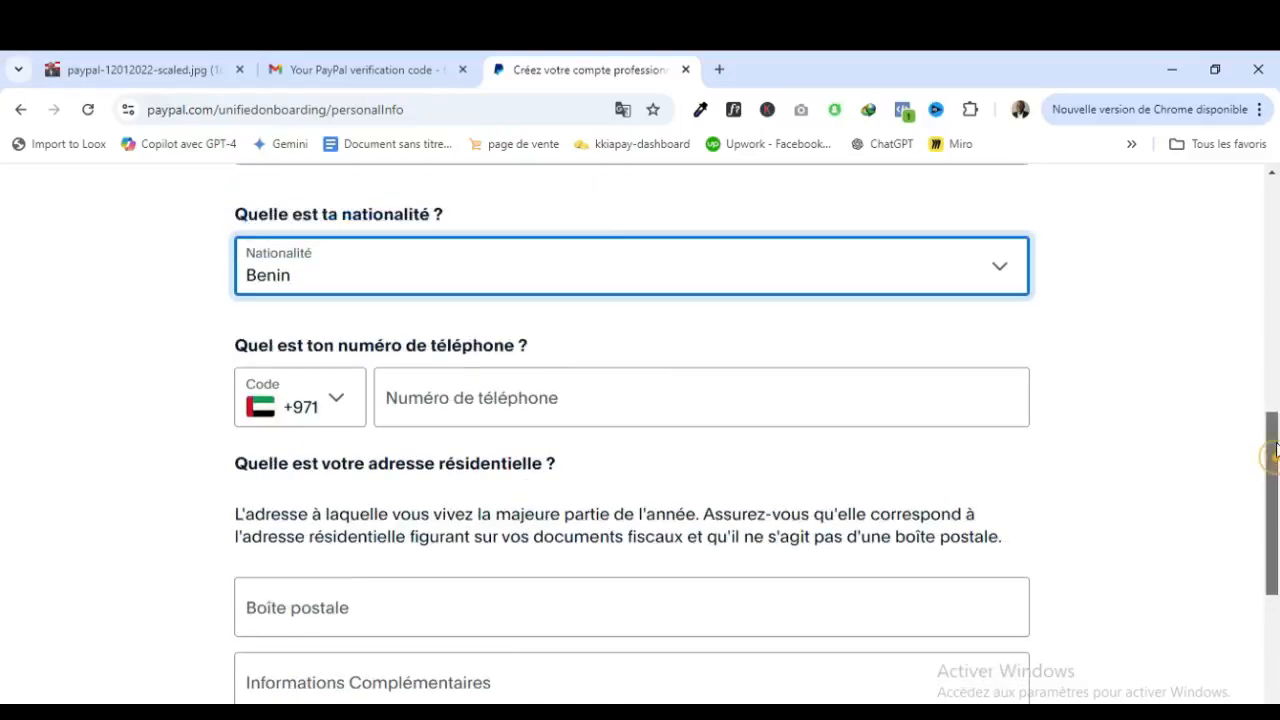
click(333, 402)
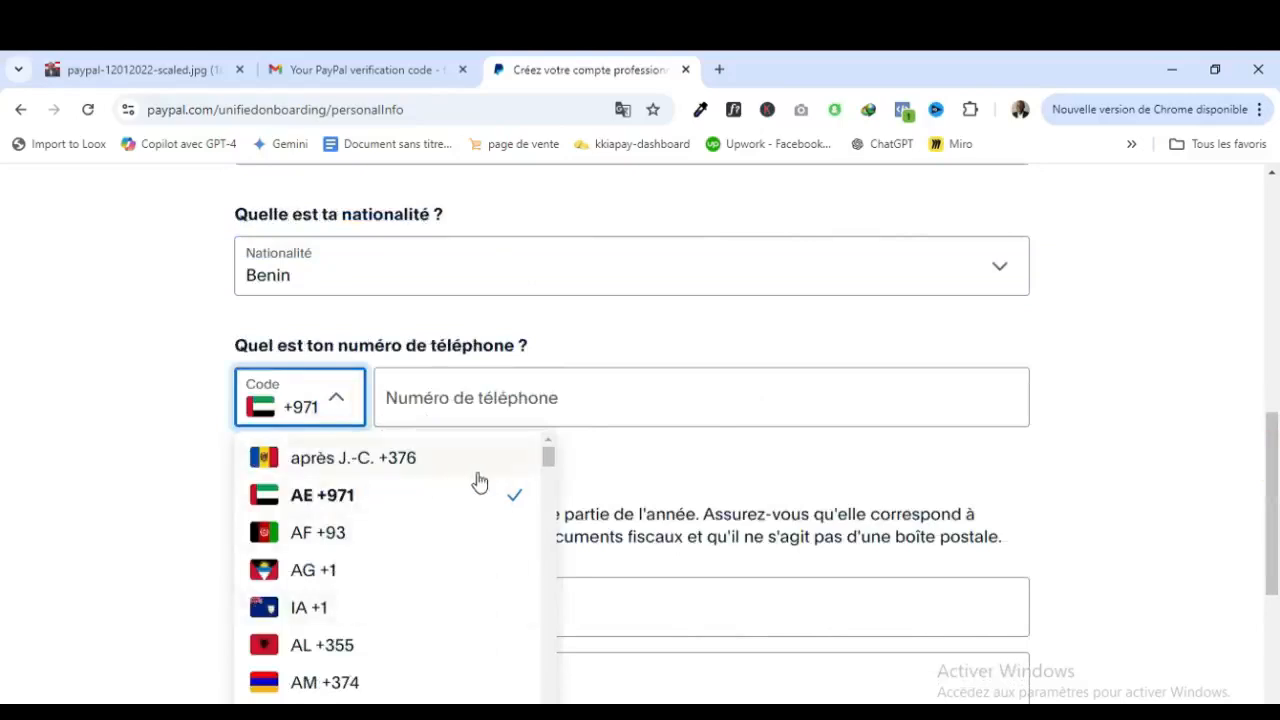
drag(549, 457, 551, 617)
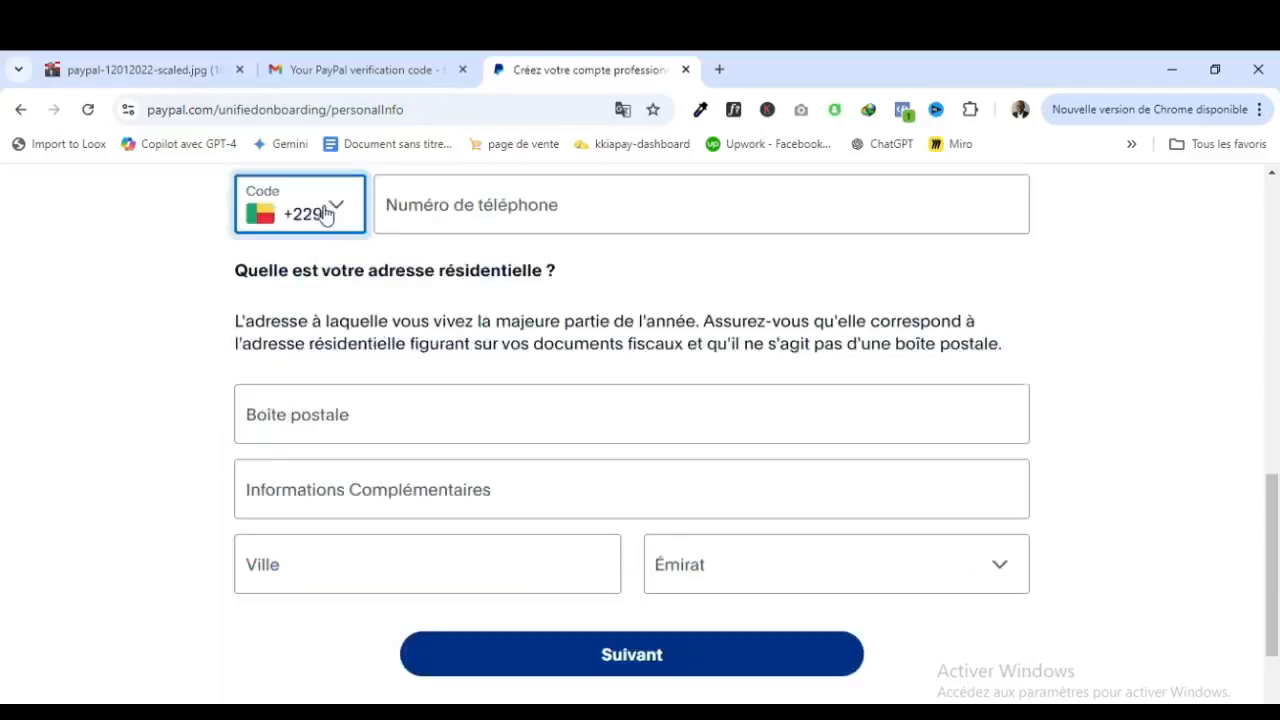
click(449, 217)
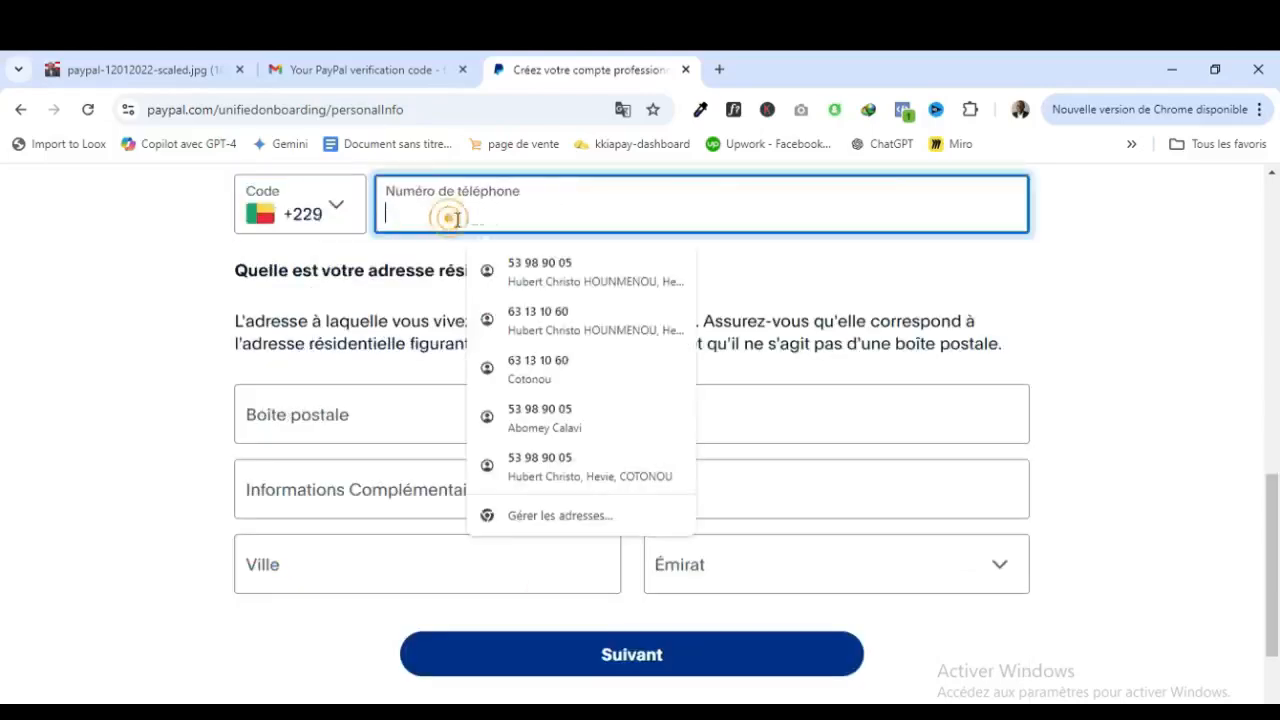
click(518, 272)
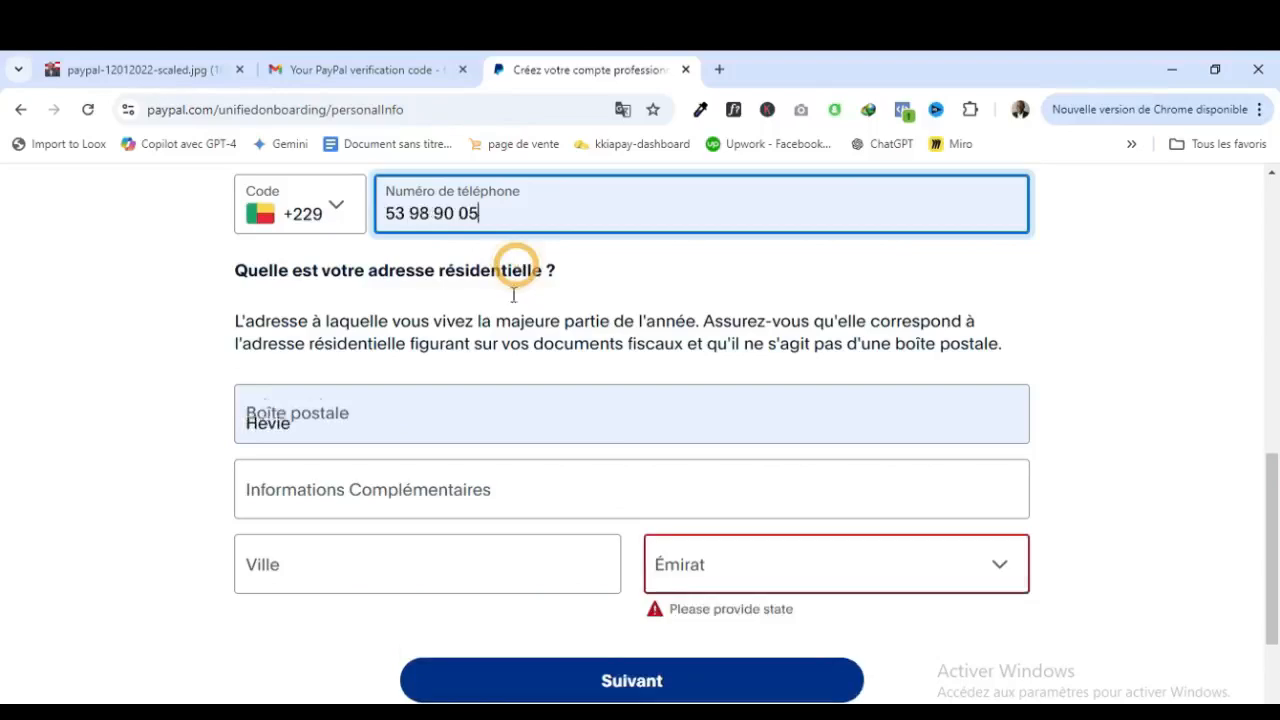
- Clear the autofilled text from the Boîte postale line
click(376, 437)
drag(314, 428, 214, 409)
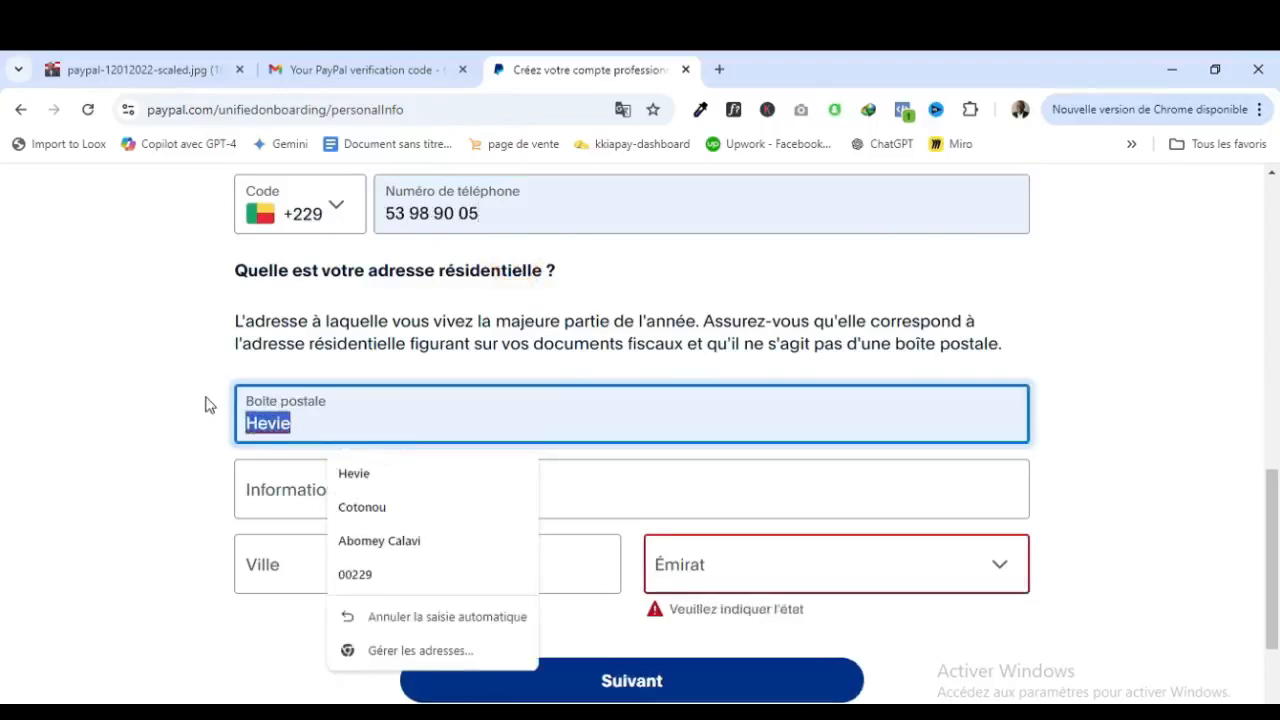
key(BackSpace)
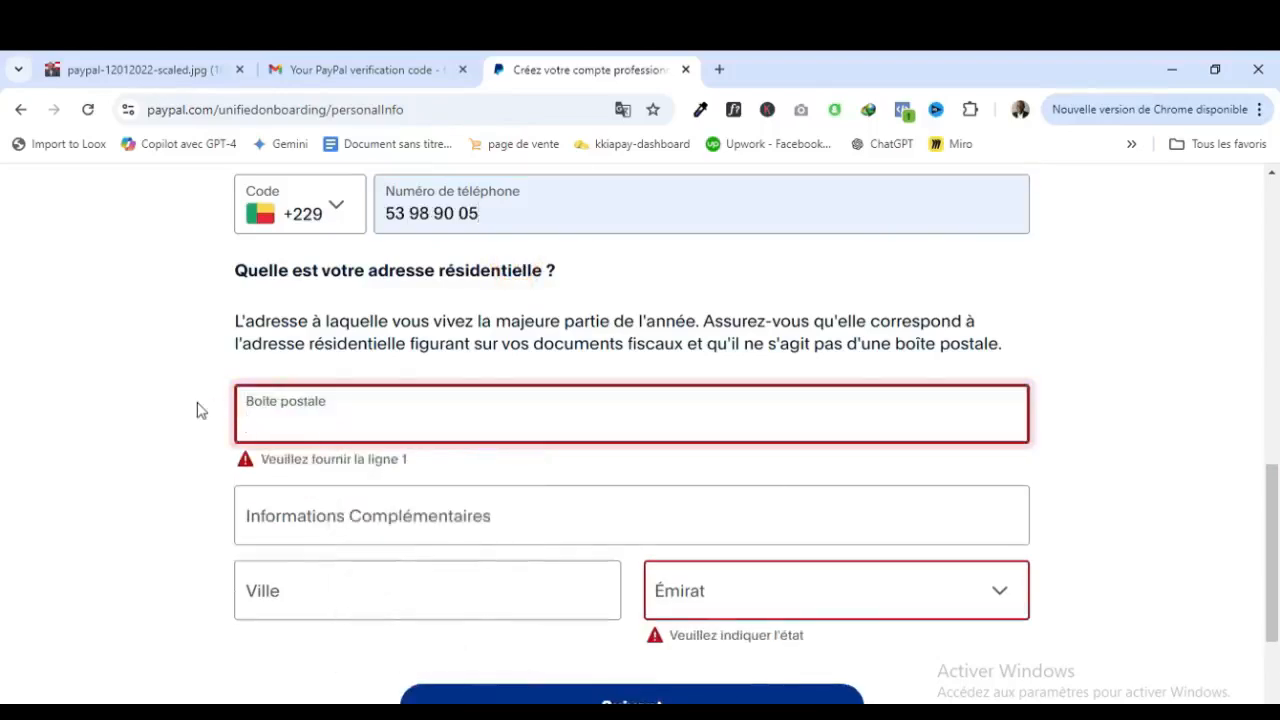
- Choose Abou Dhabi as the emirate
click(918, 594)
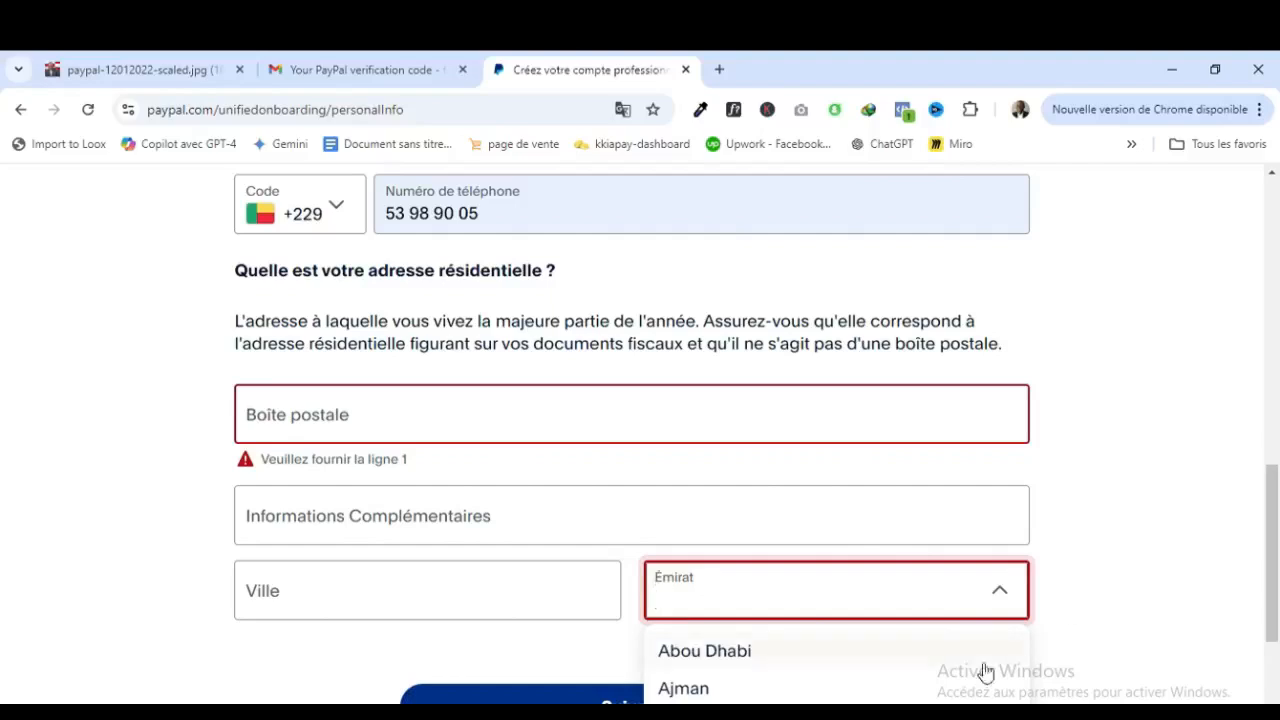
click(771, 581)
click(705, 652)
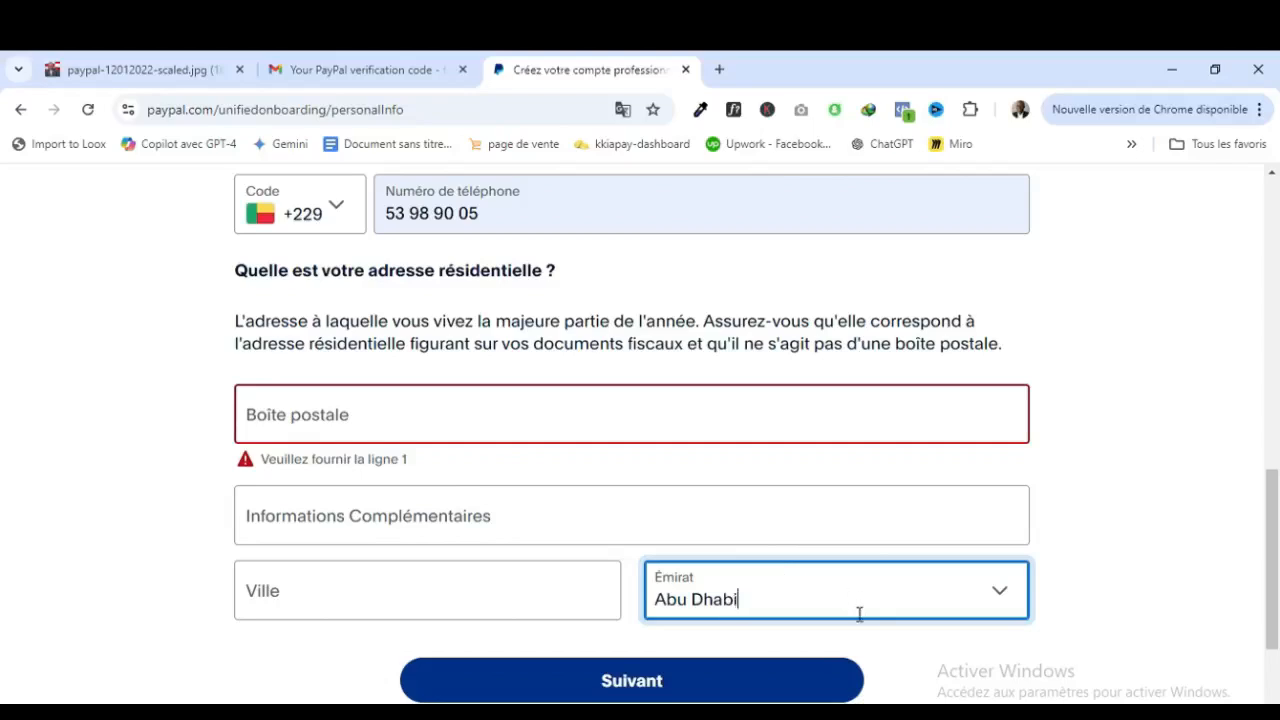
scroll(859, 614, down, 1)
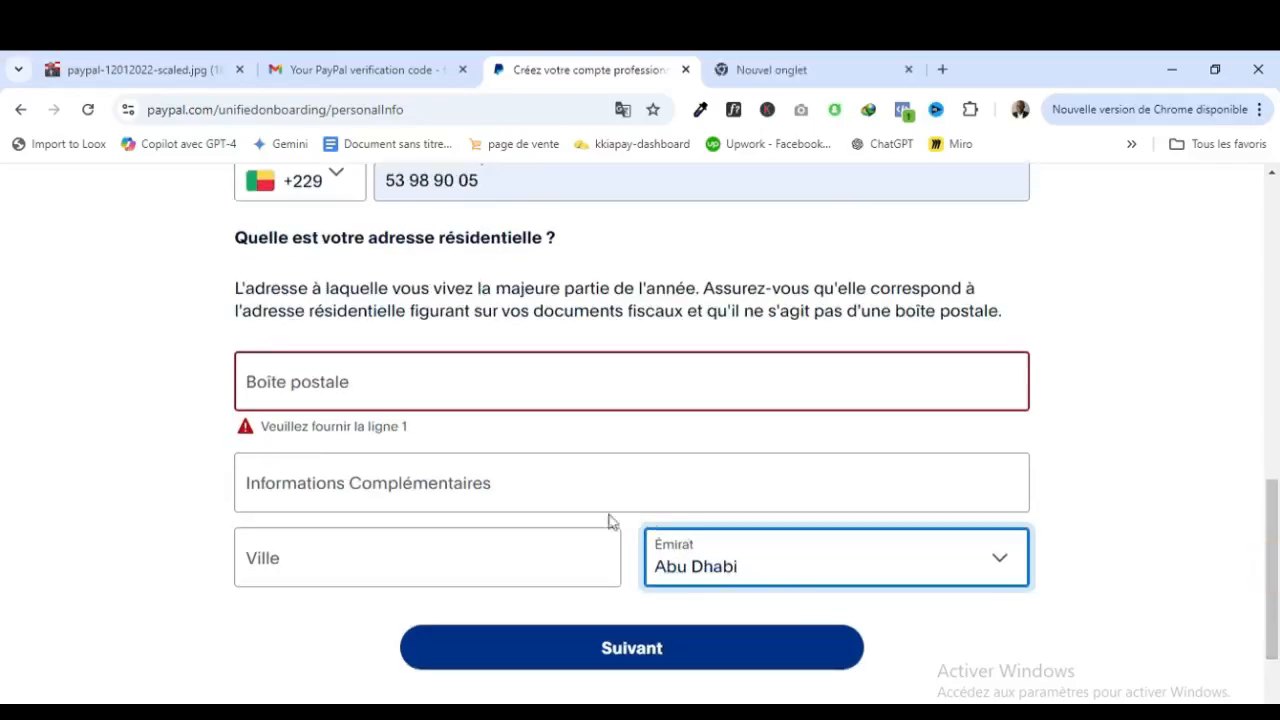
click(465, 379)
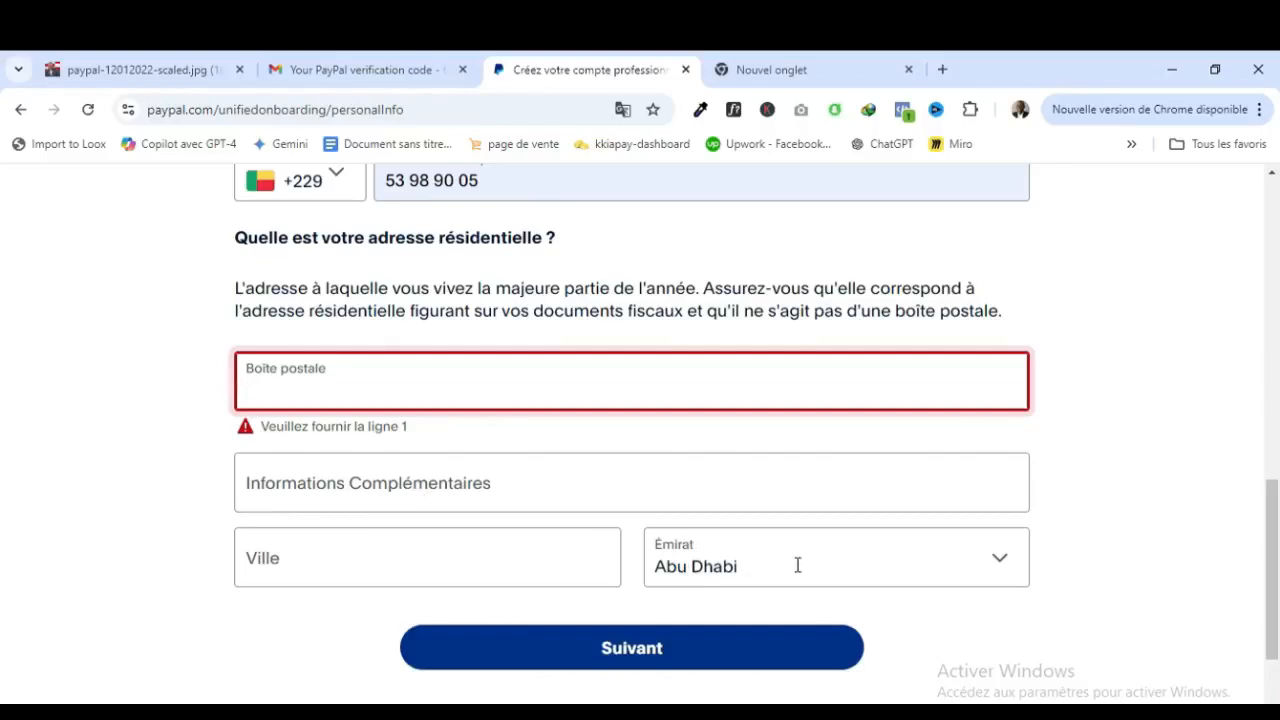
click(751, 557)
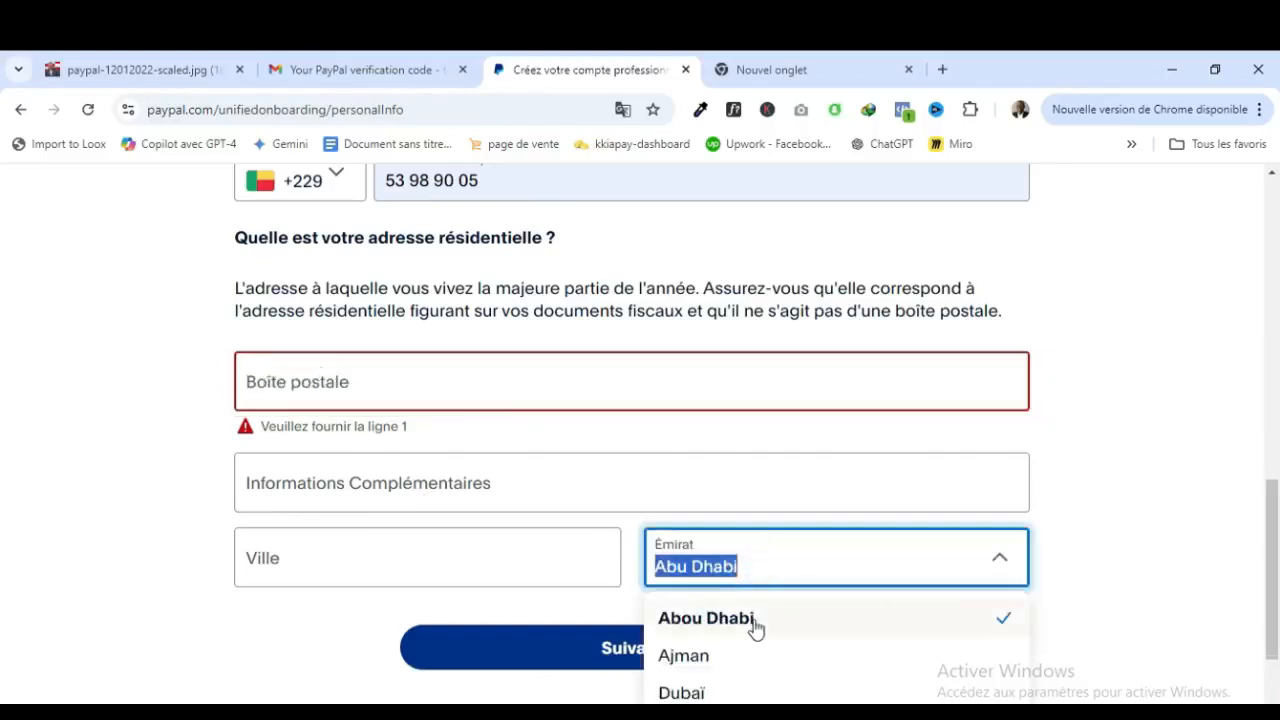
click(756, 620)
click(759, 568)
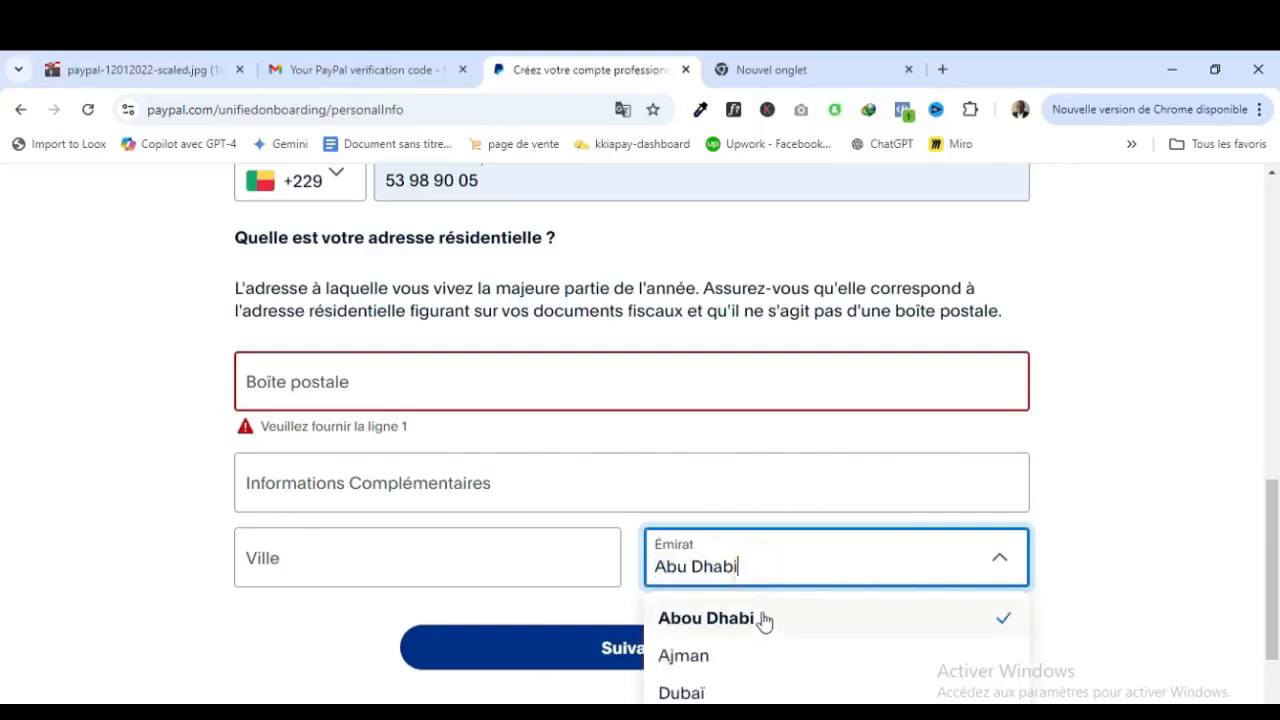
click(762, 618)
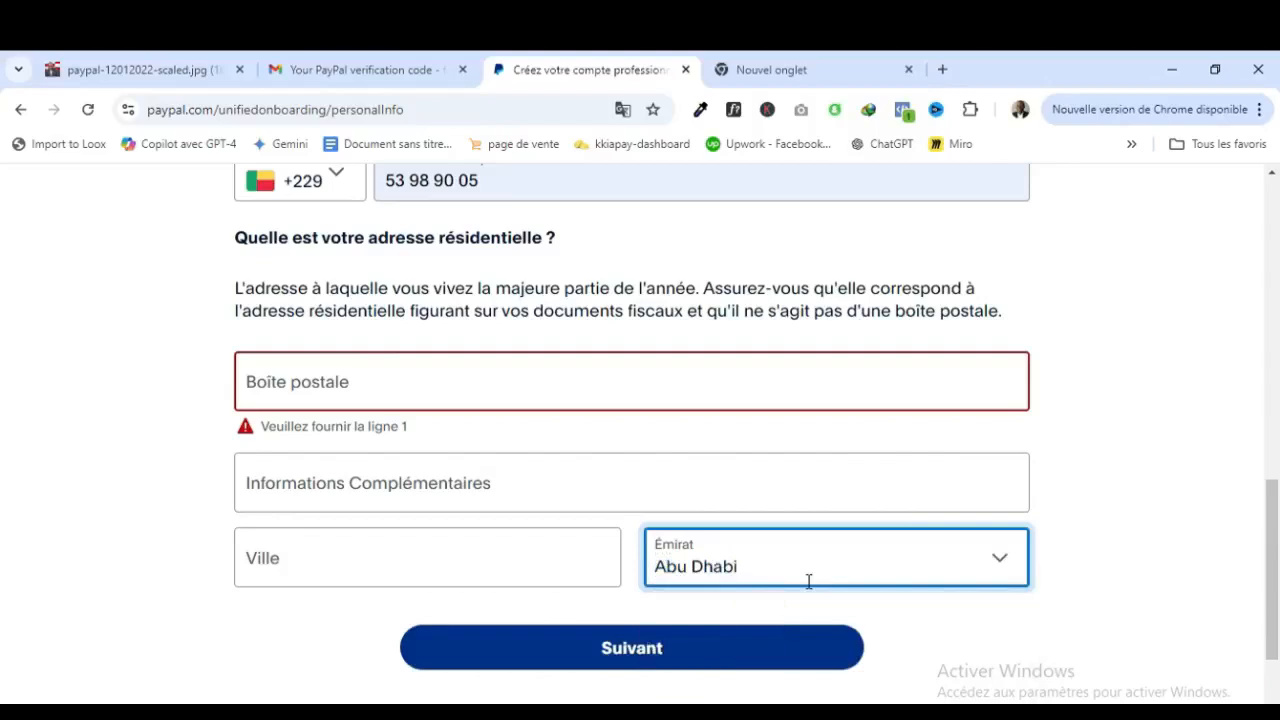
- Search Google for 'emirates arabes unis adresse abu dhabi' and scroll to the WIPO listing
click(800, 69)
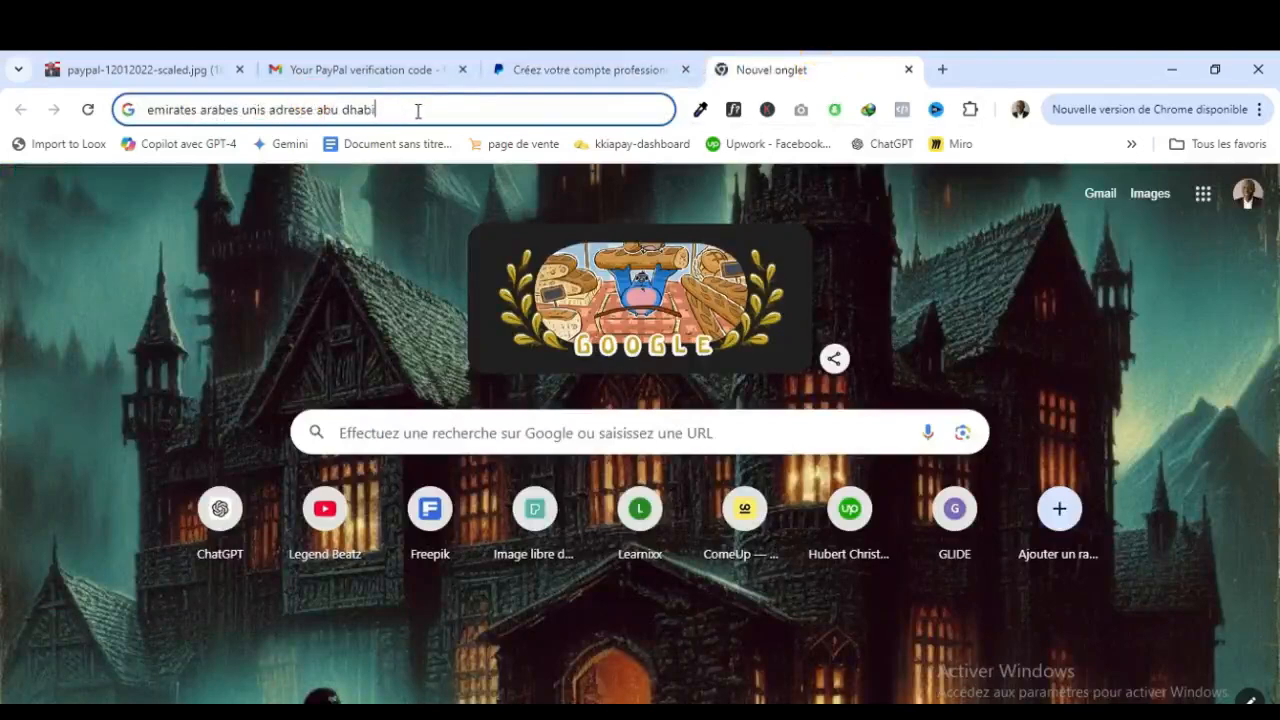
key(Return)
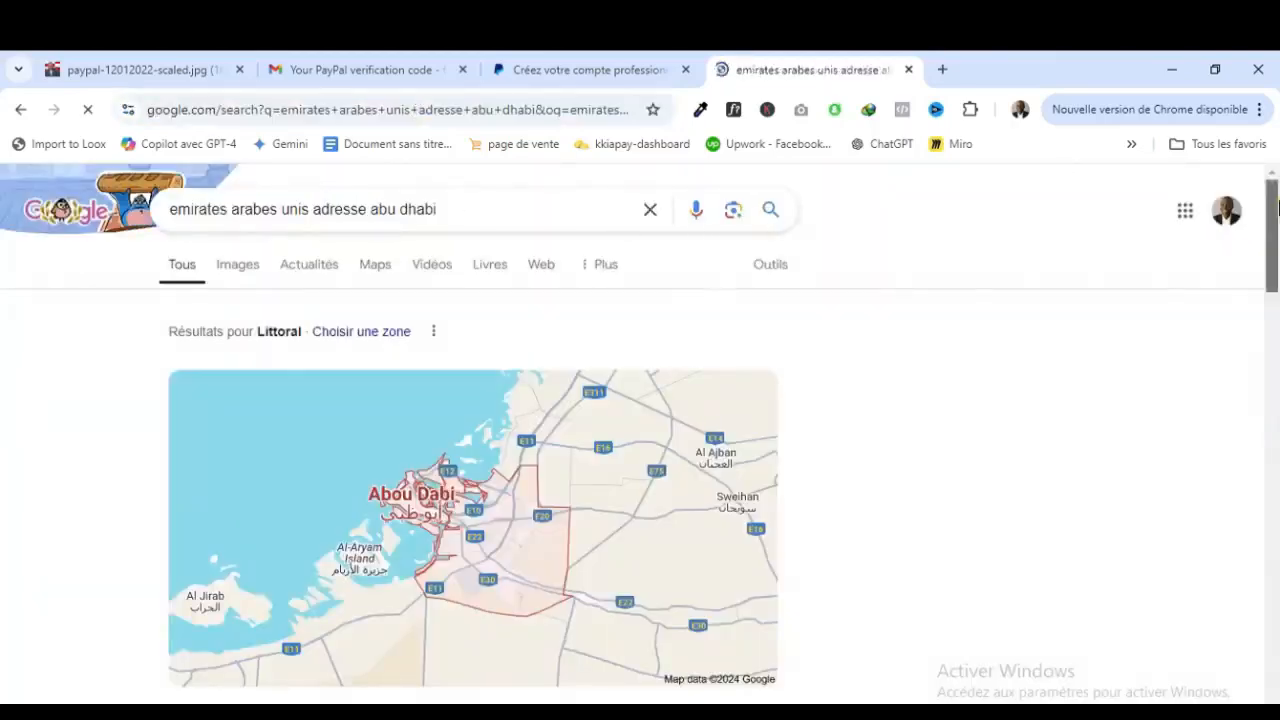
drag(1277, 205, 1277, 370)
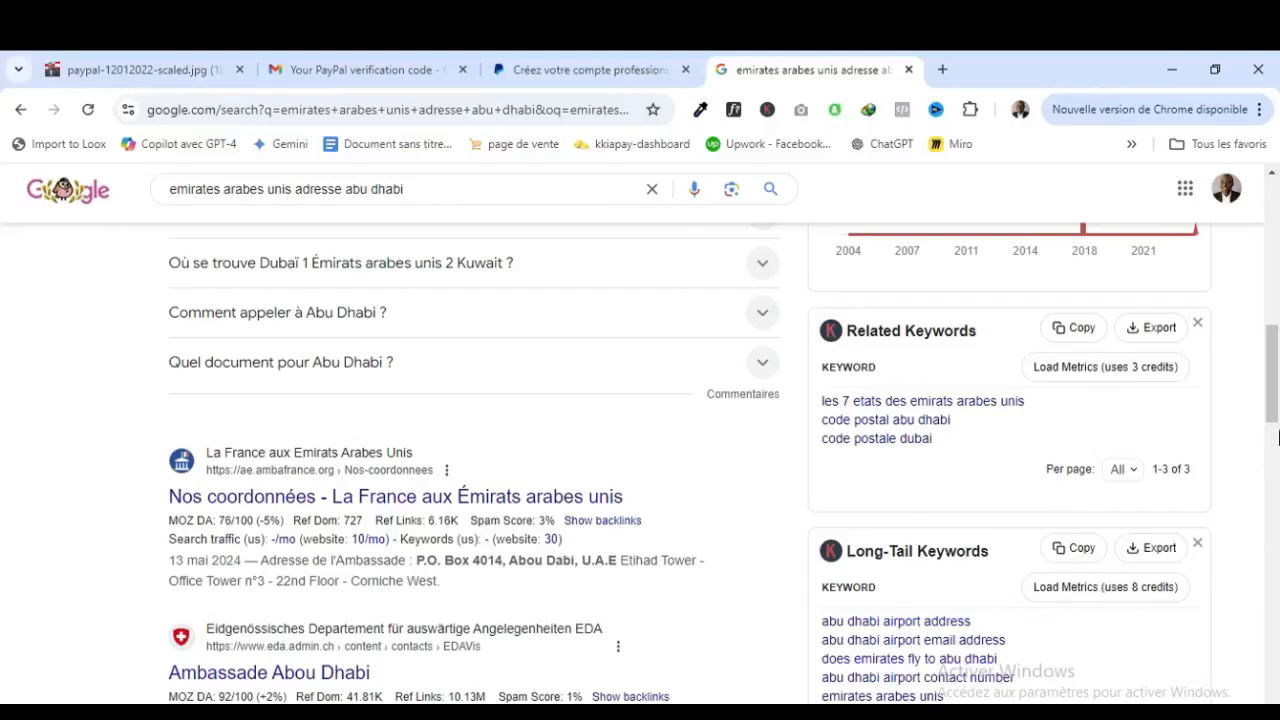
drag(1277, 436, 1273, 368)
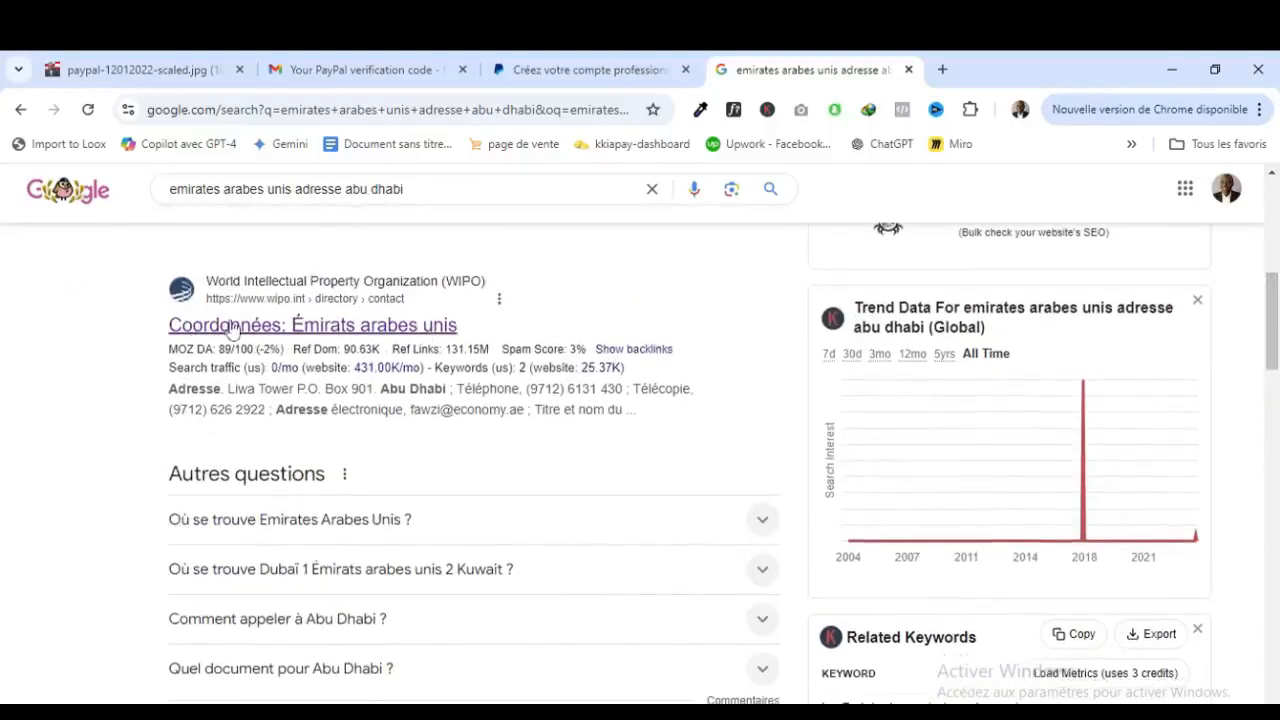
- Open the WIPO UAE contact page and scroll to the industrial property offices
click(430, 330)
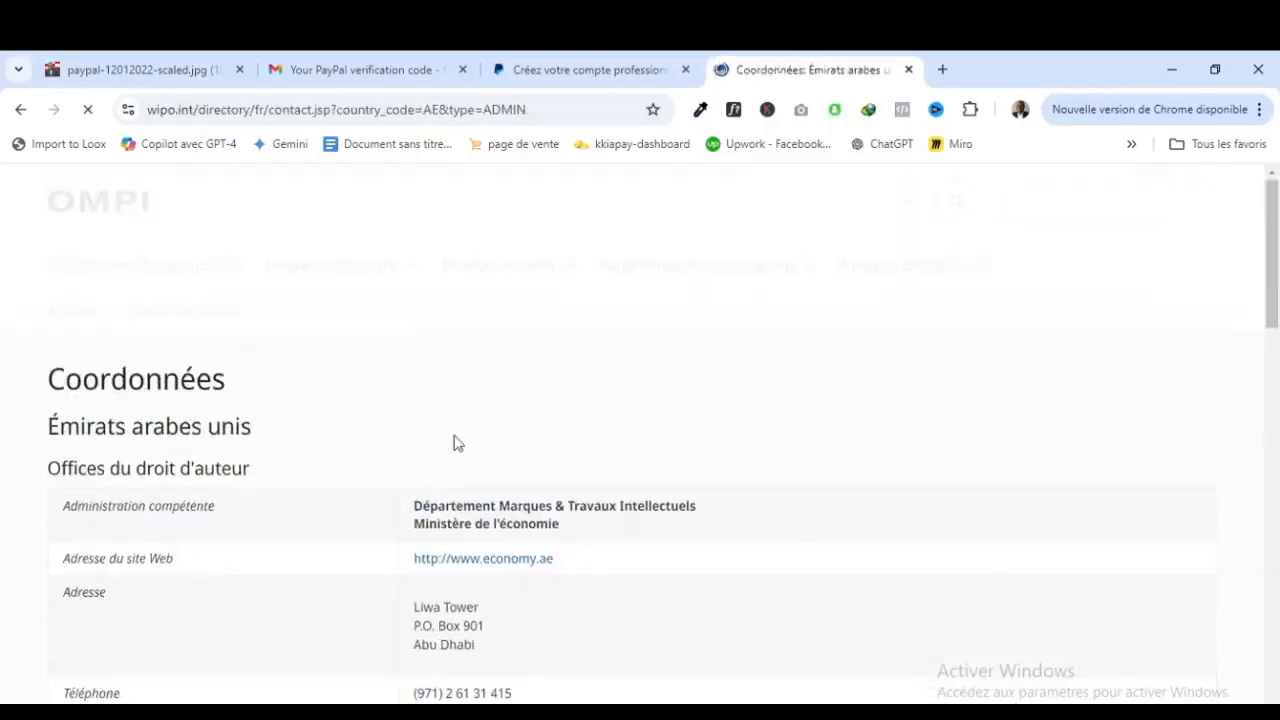
drag(538, 522, 652, 555)
scroll(1270, 260, down, 10)
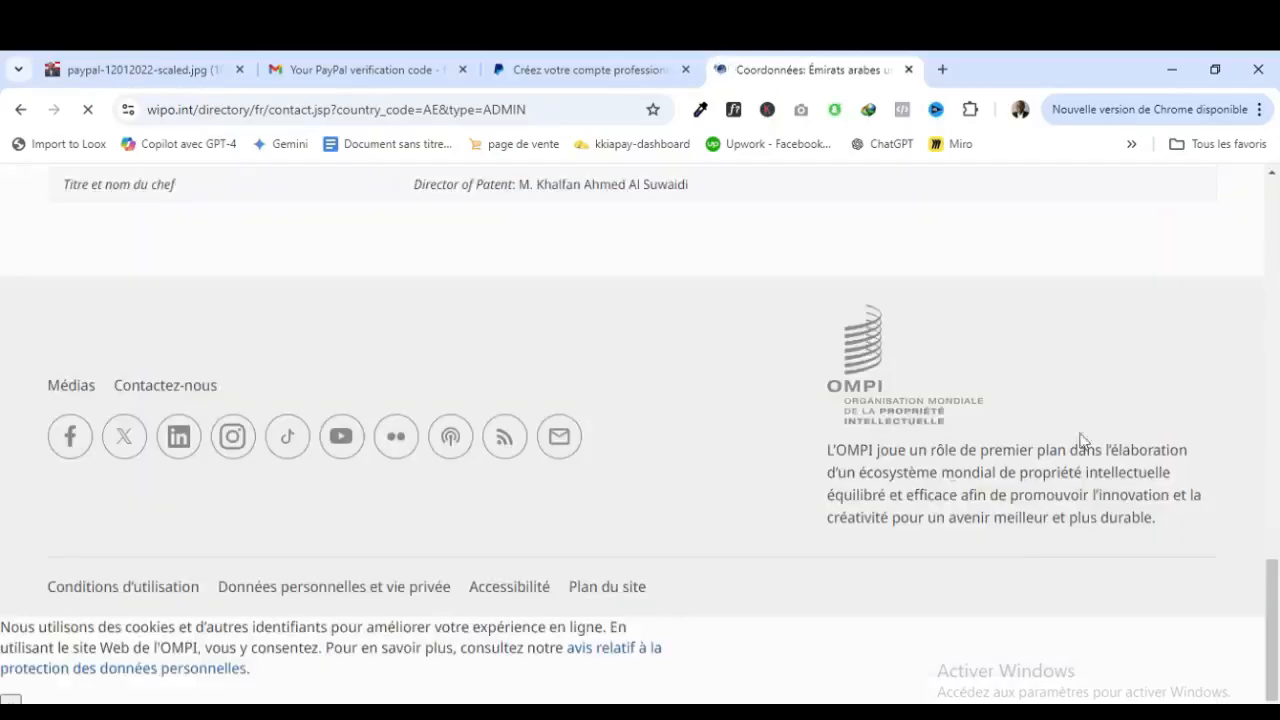
click(20, 112)
click(387, 320)
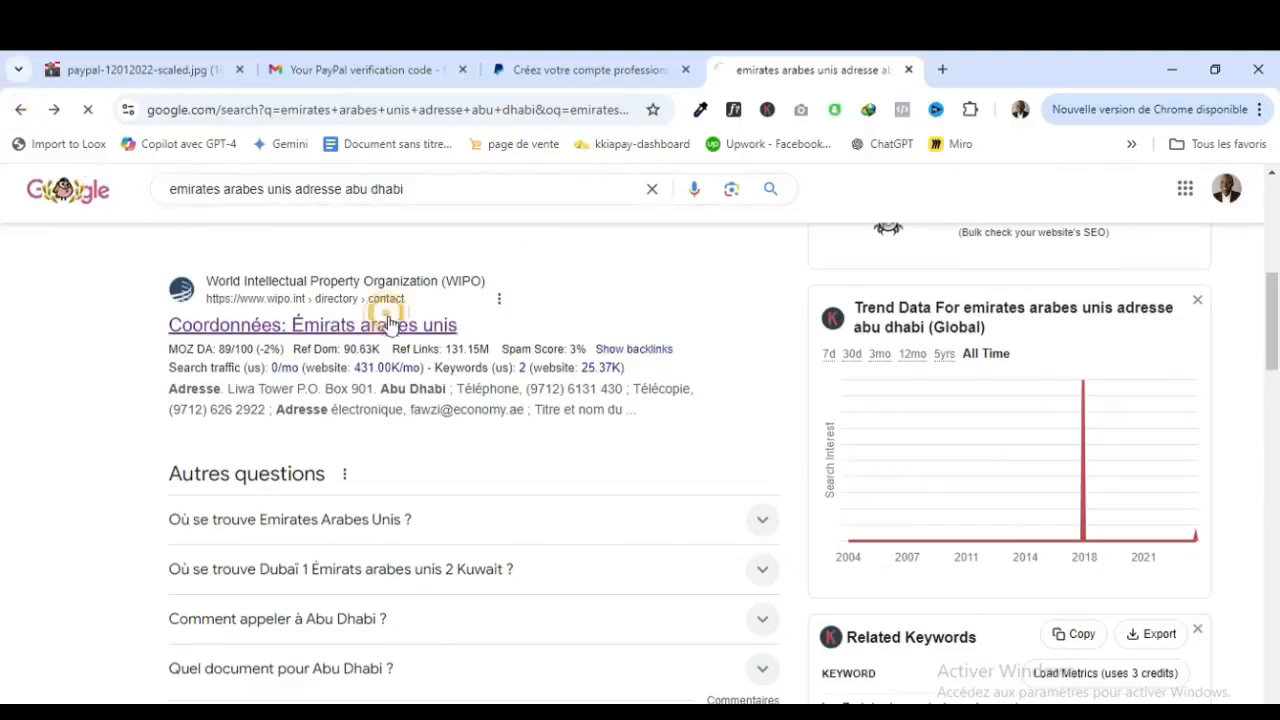
scroll(1266, 385, down, 10)
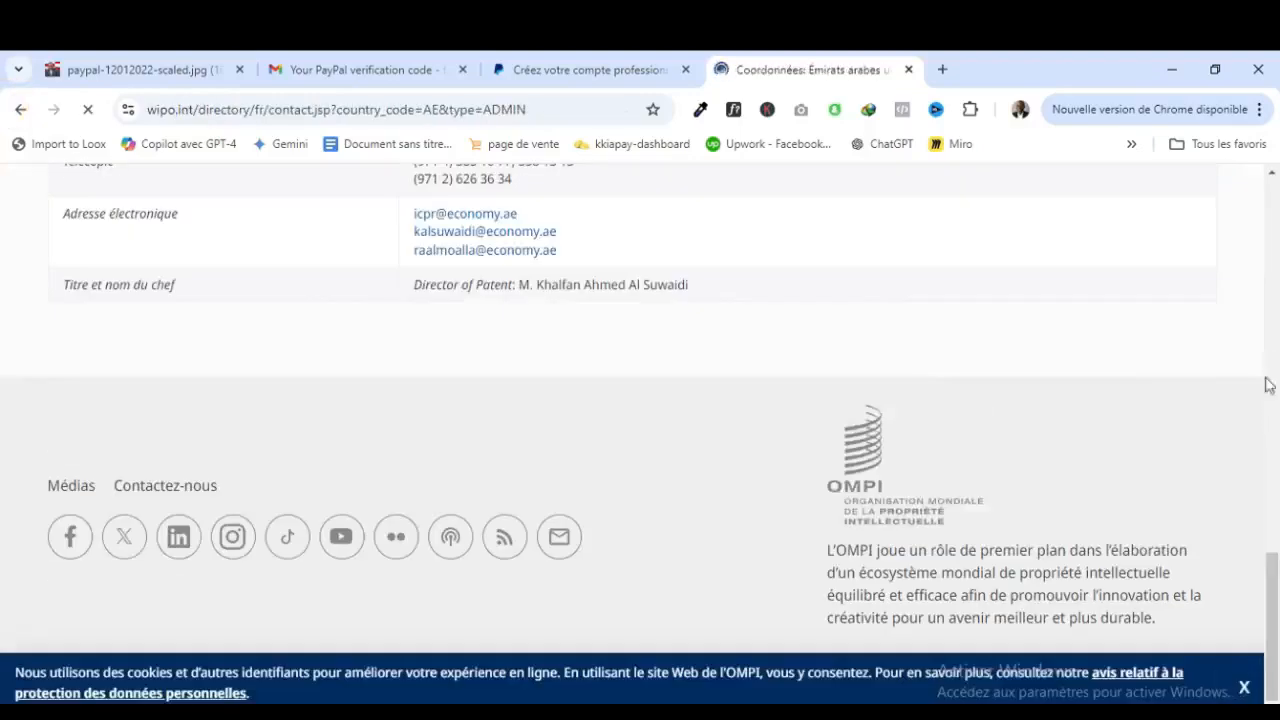
drag(1268, 580, 1270, 500)
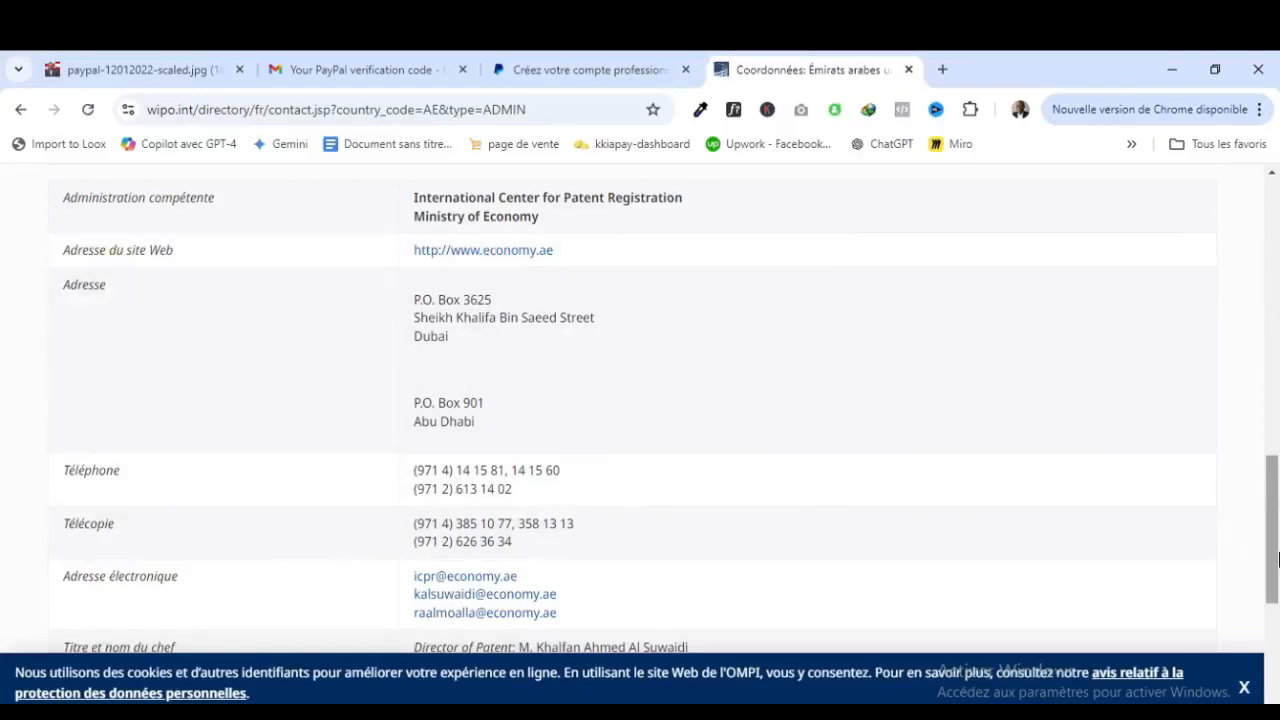
drag(1272, 562, 1277, 460)
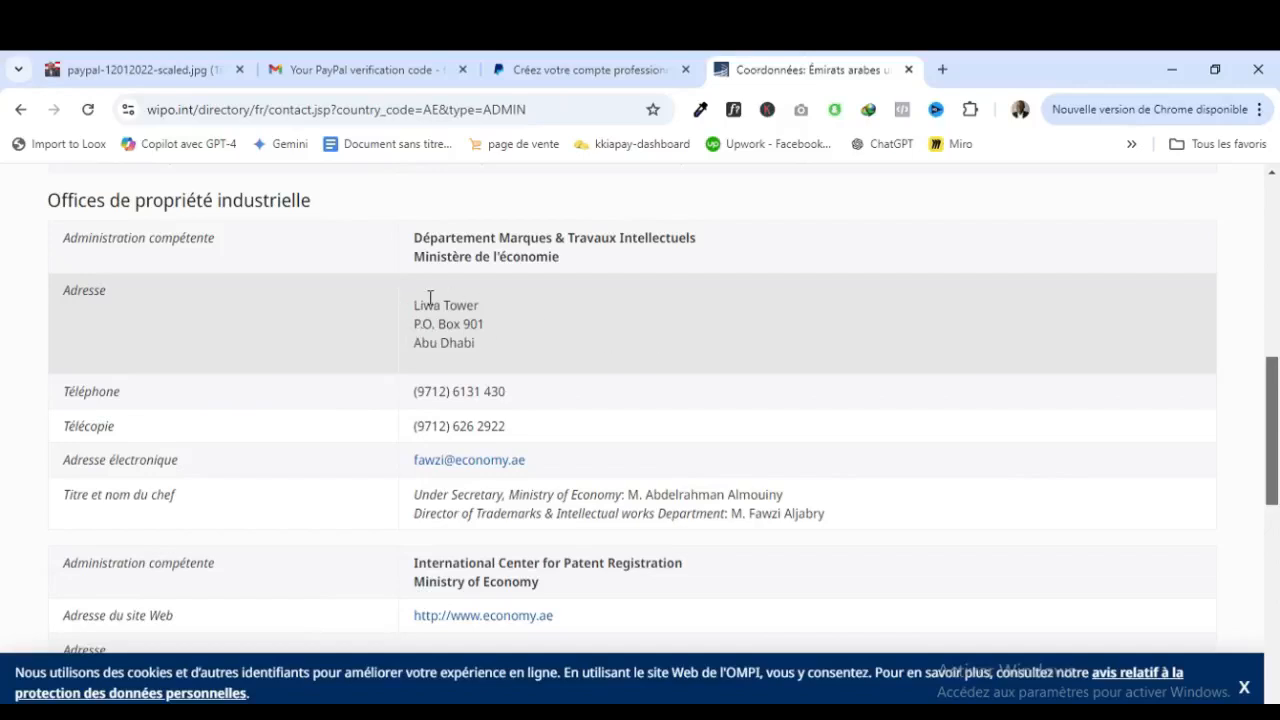
- Copy the Liwa Tower, P.O. Box 901, Abu Dhabi address and return to PayPal
drag(503, 349, 415, 307)
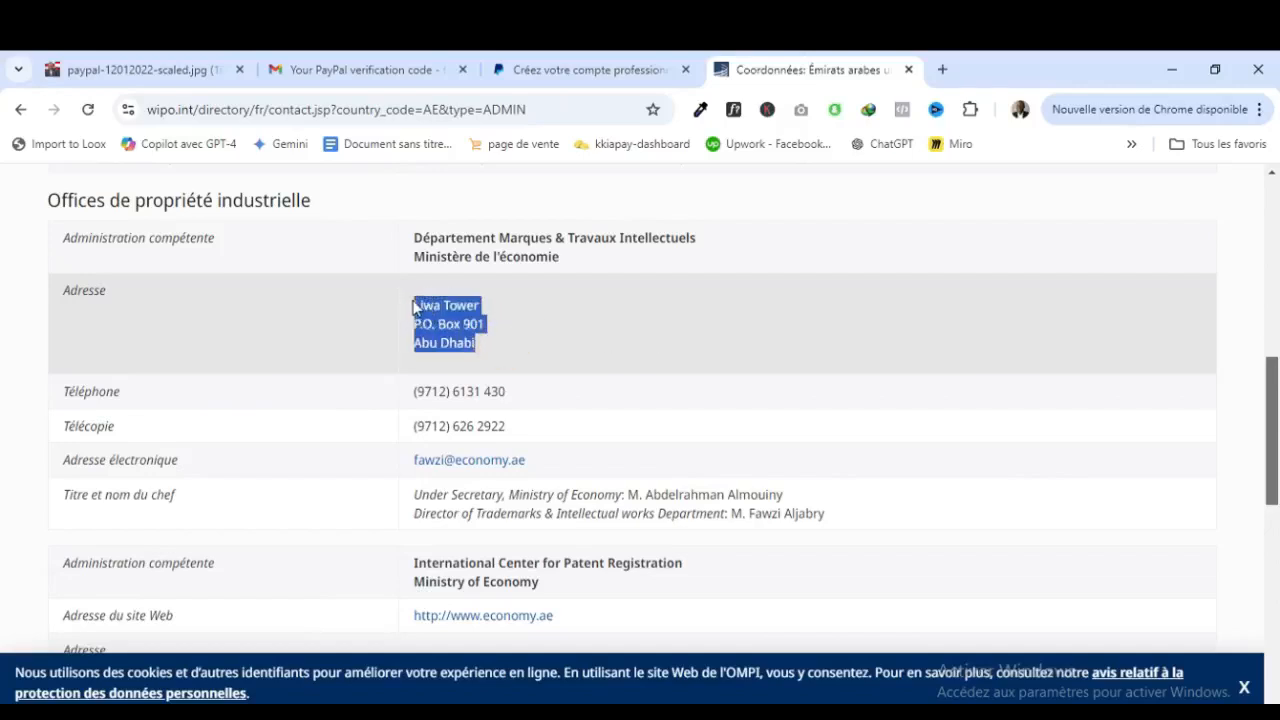
right_click(462, 318)
click(469, 326)
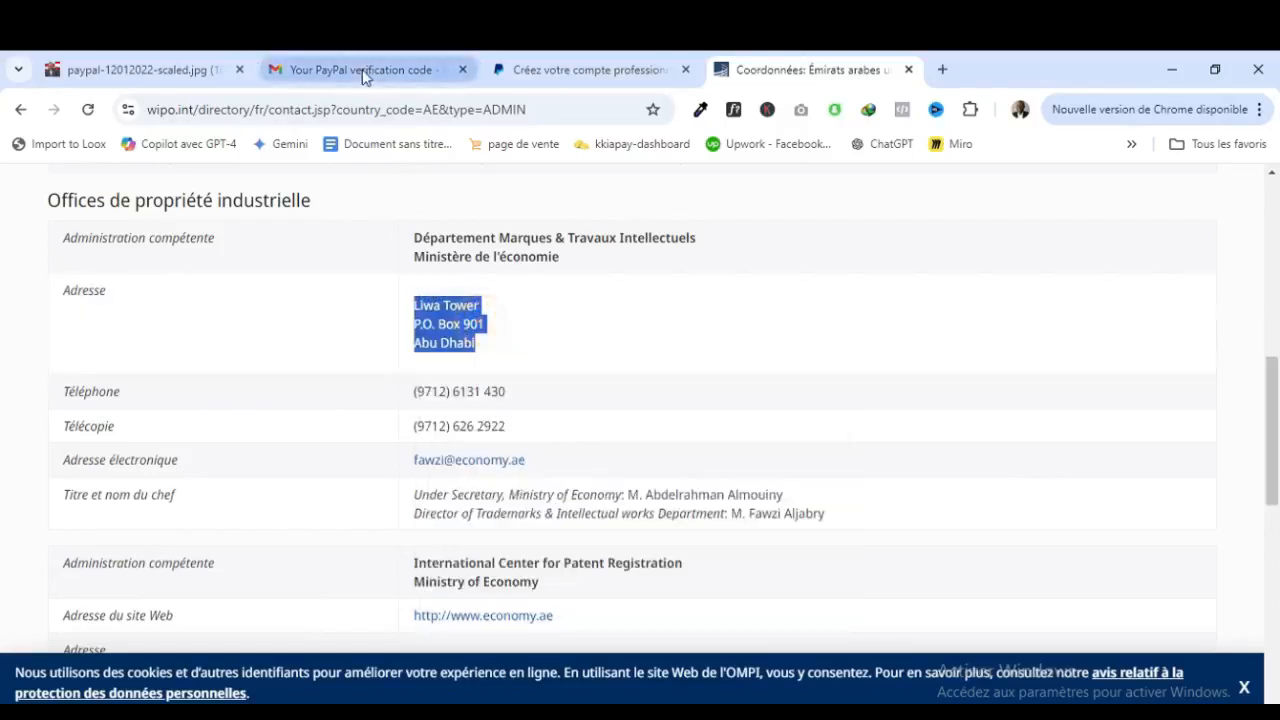
click(580, 69)
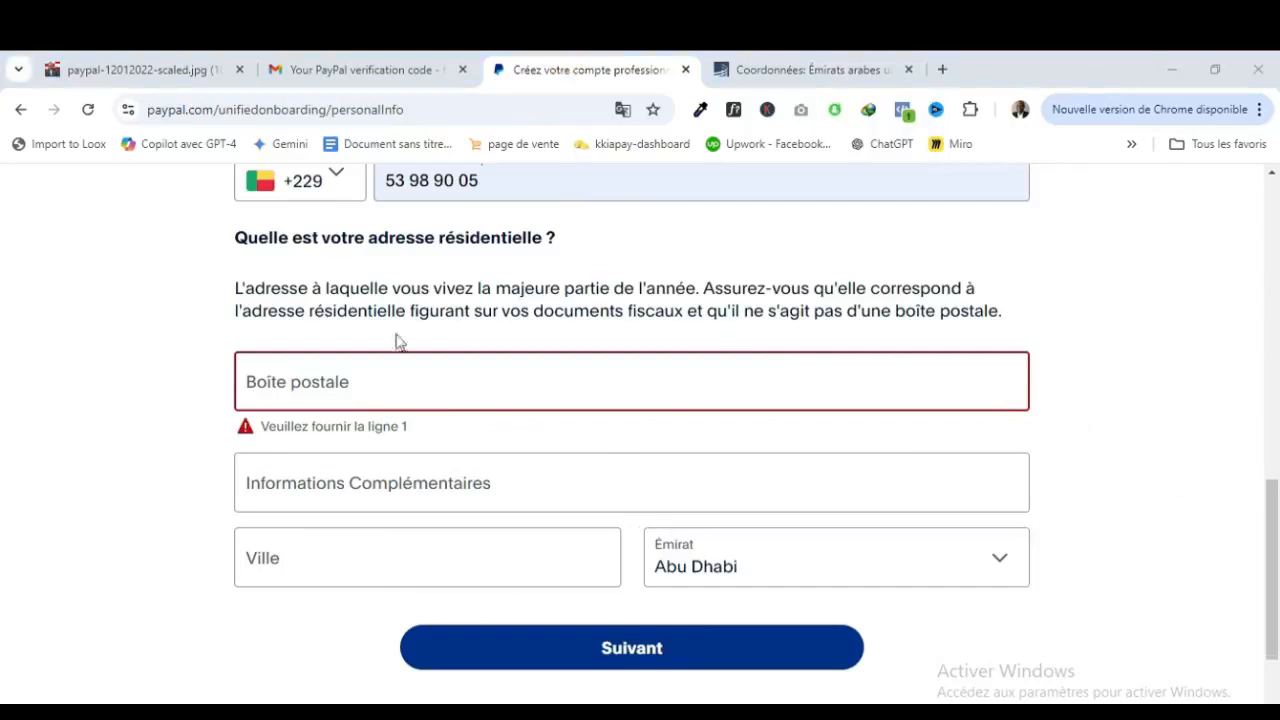
- Enter +971 in the Boîte postale line
click(369, 370)
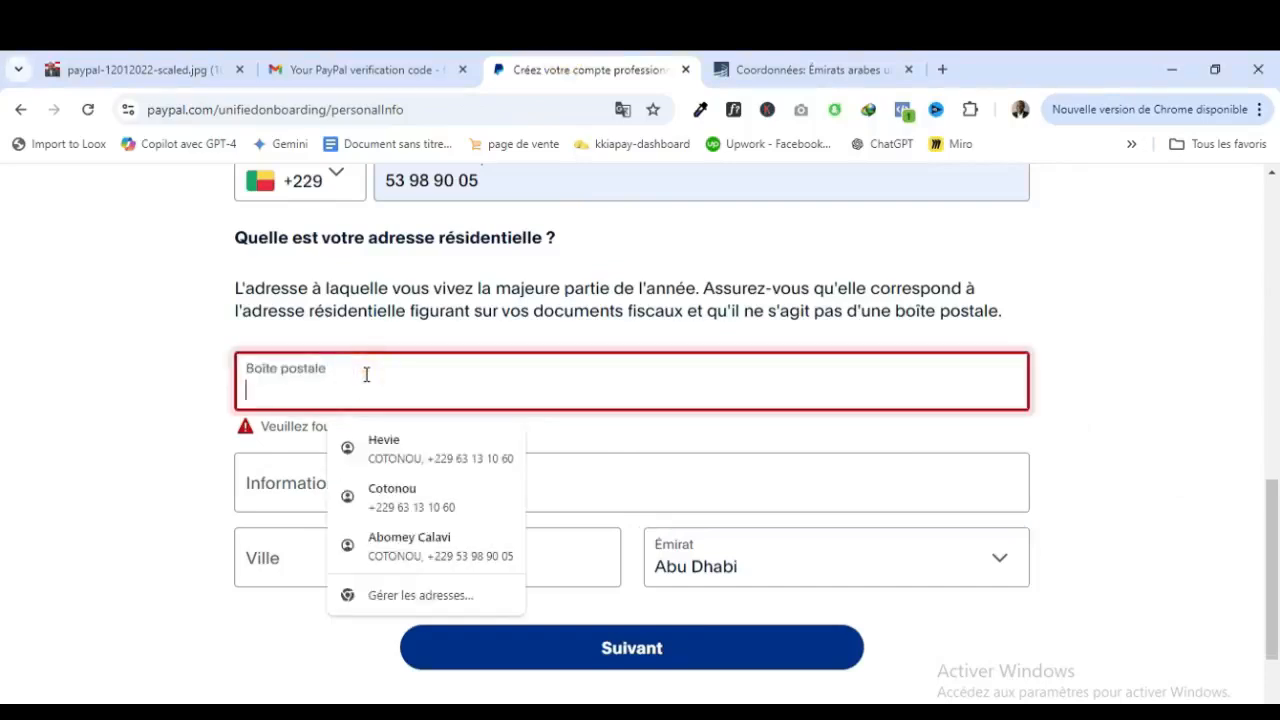
text(=)
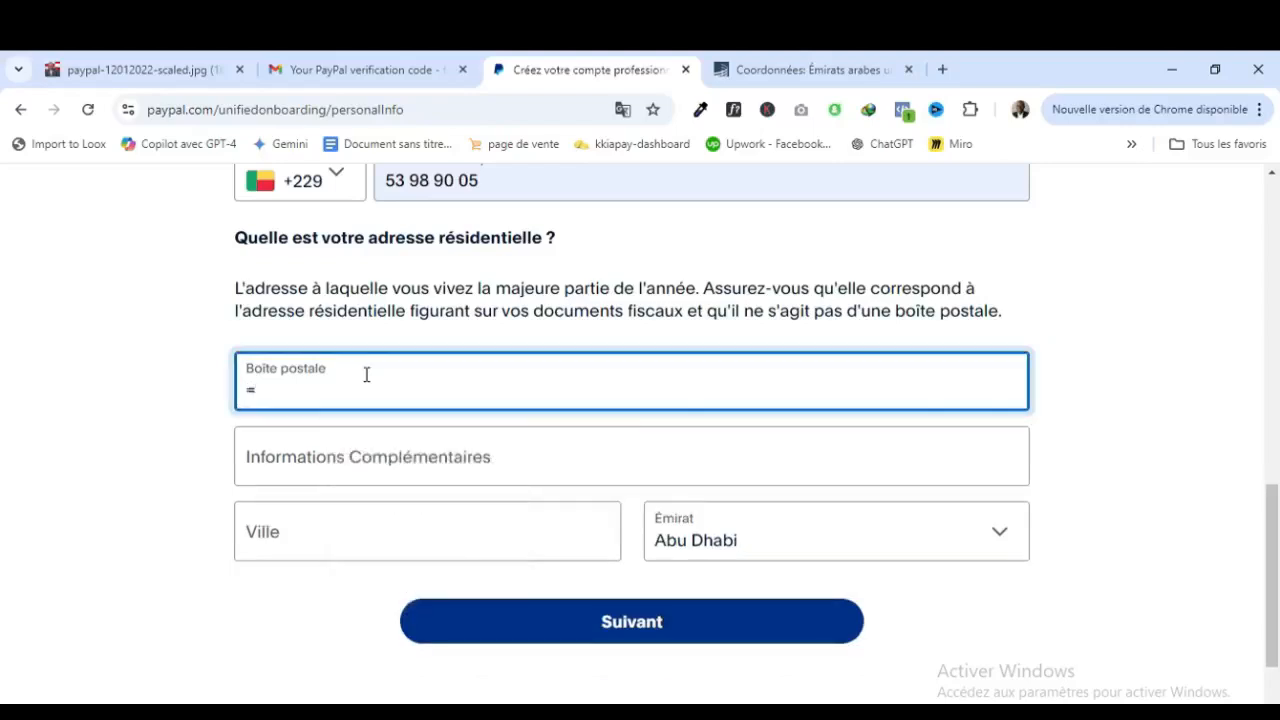
key(BackSpace)
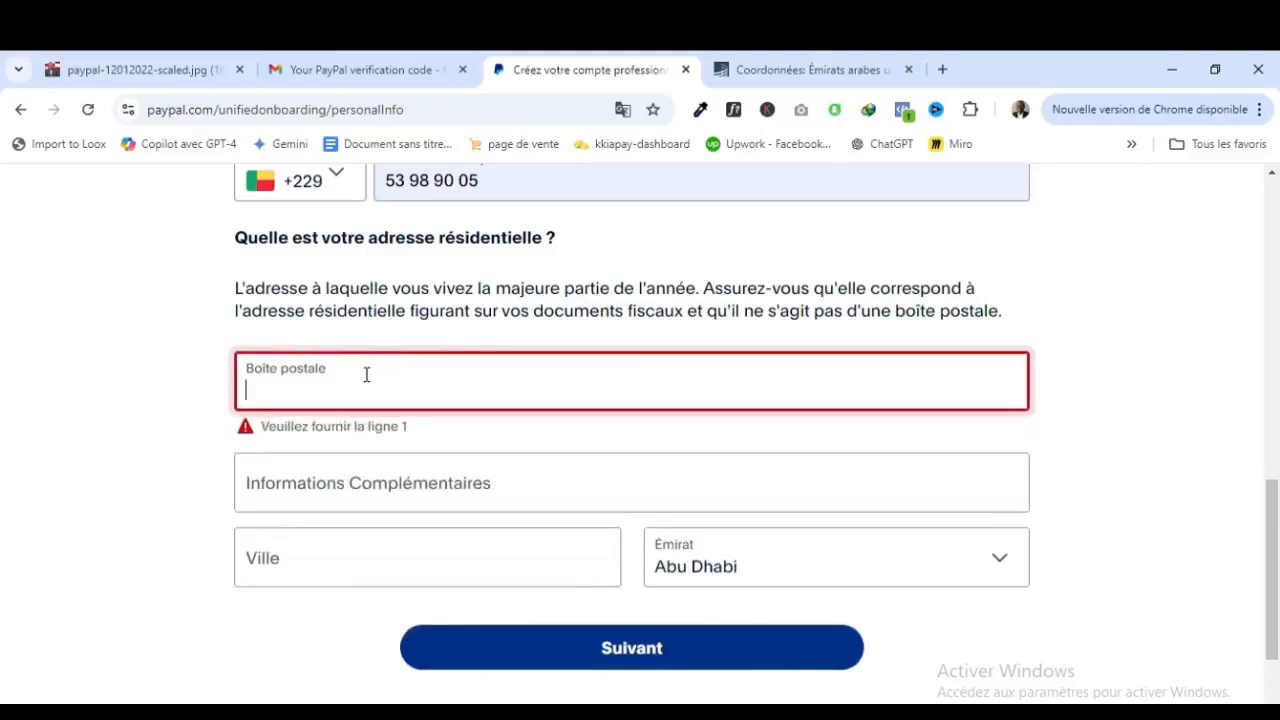
text(+9)
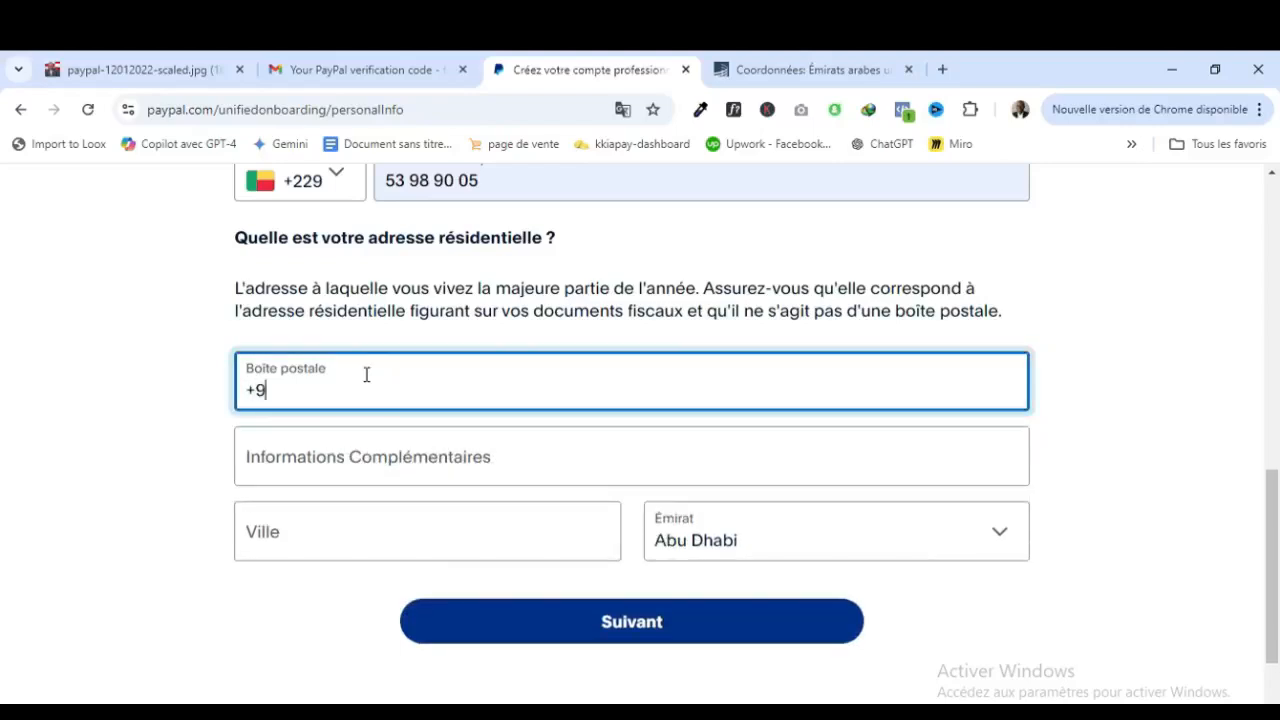
text(71)
- Paste the Liwa Tower address into Informations Complémentaires and Ville, removing 'Abu Dhabi' from Ville
click(410, 455)
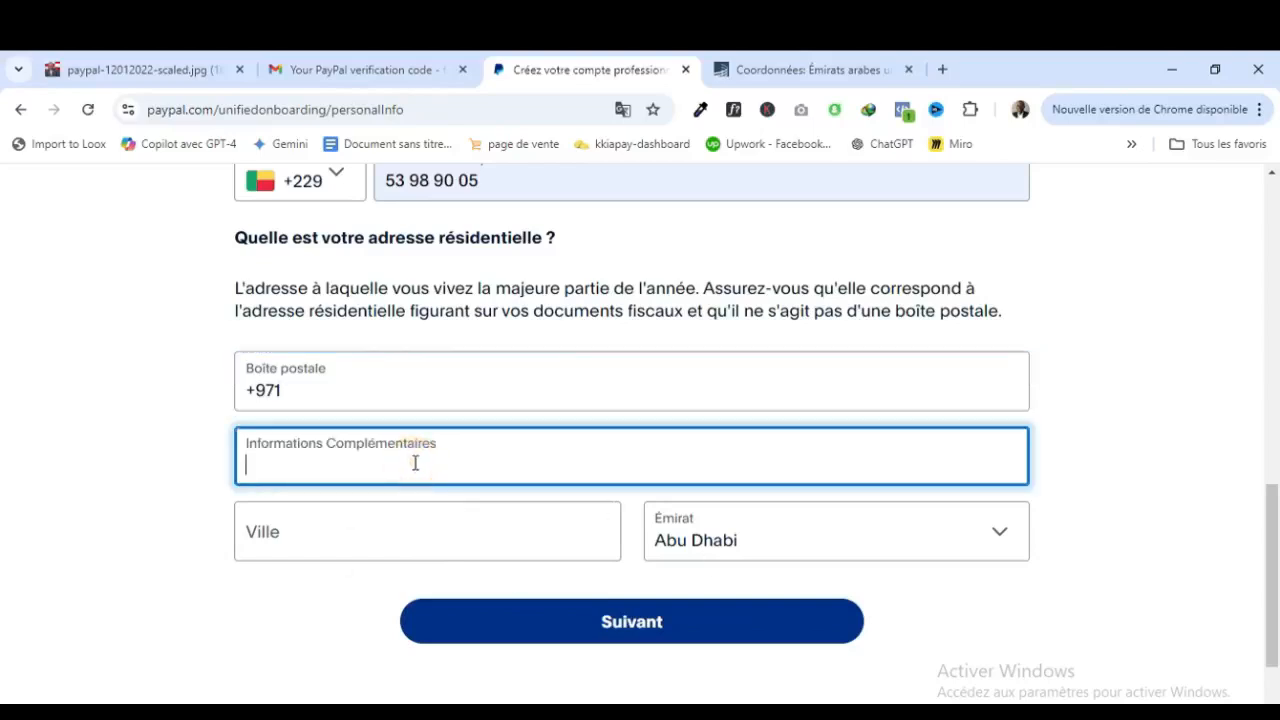
key(ctrl+v)
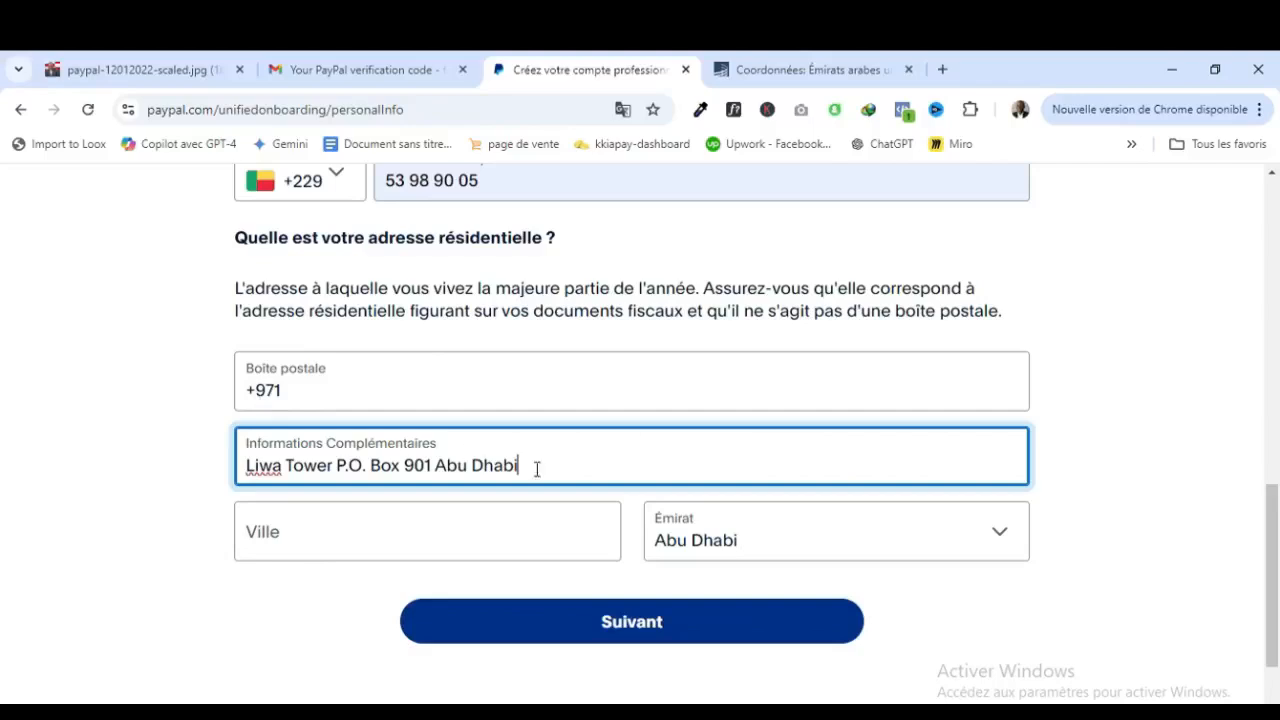
click(446, 540)
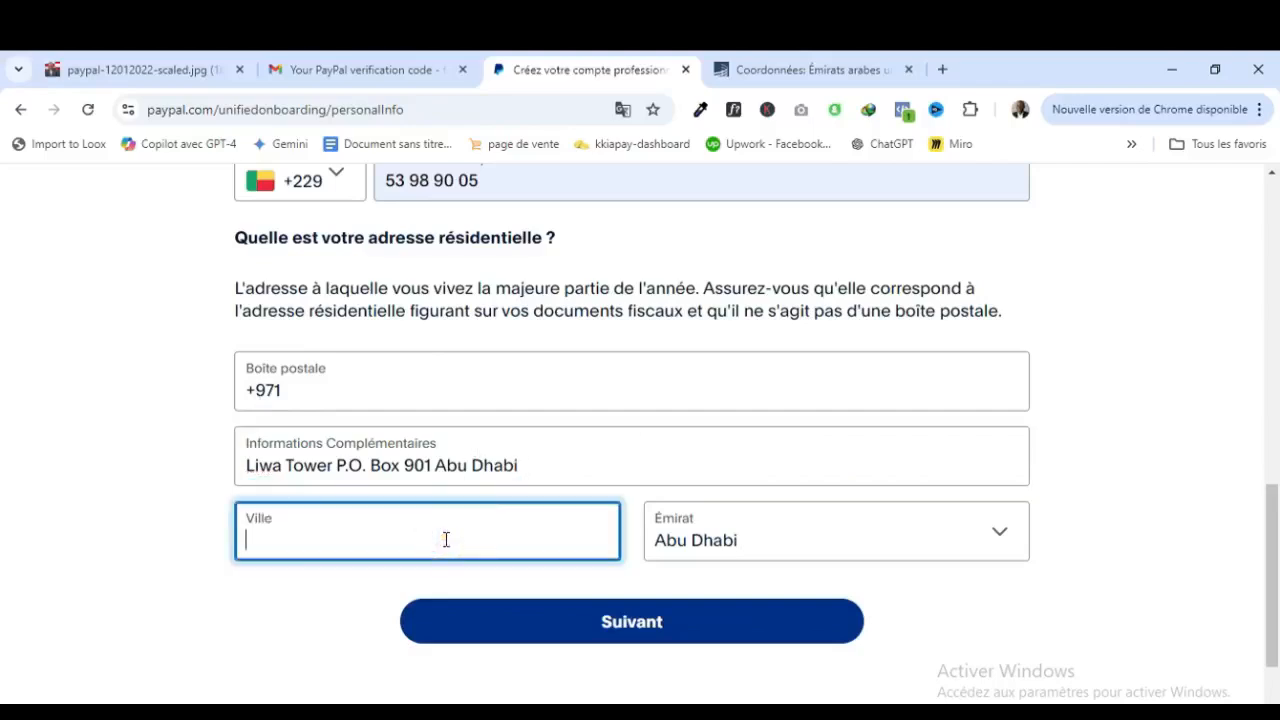
key(ctrl+v)
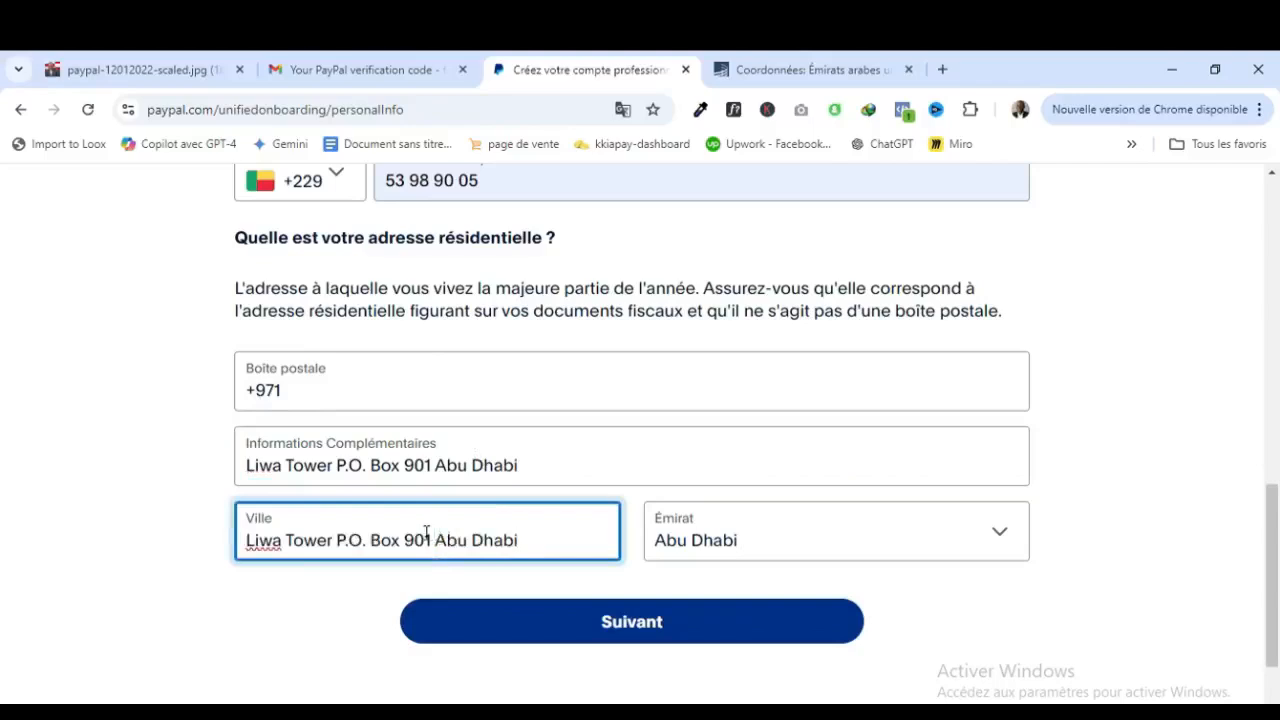
drag(432, 540, 543, 592)
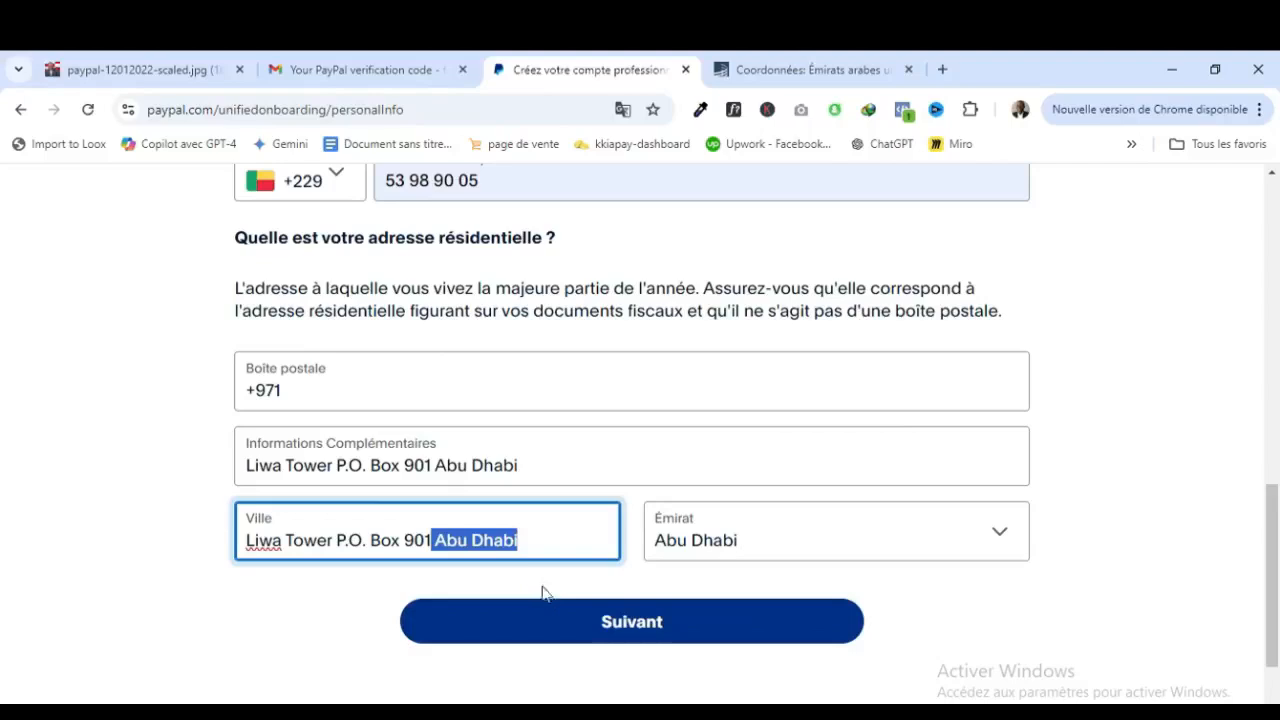
key(BackSpace)
- Submit the personal details and tick 'use your full legal name' for the business name
click(546, 635)
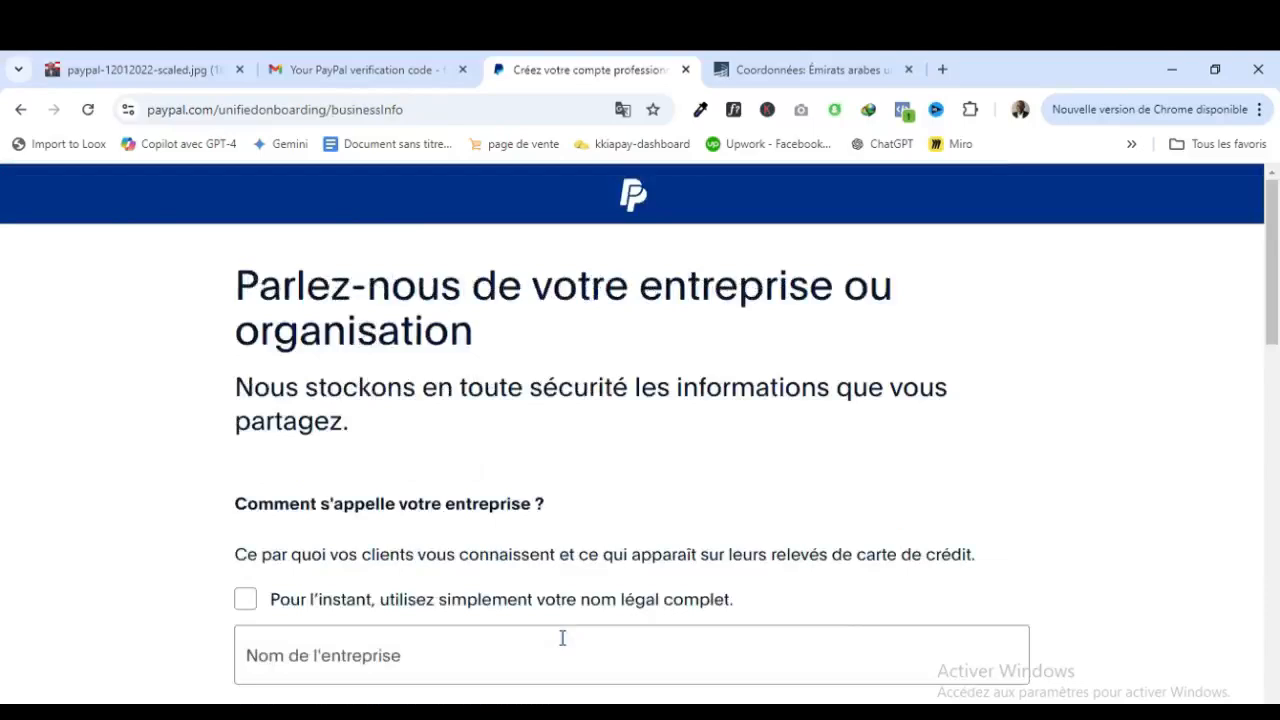
click(245, 598)
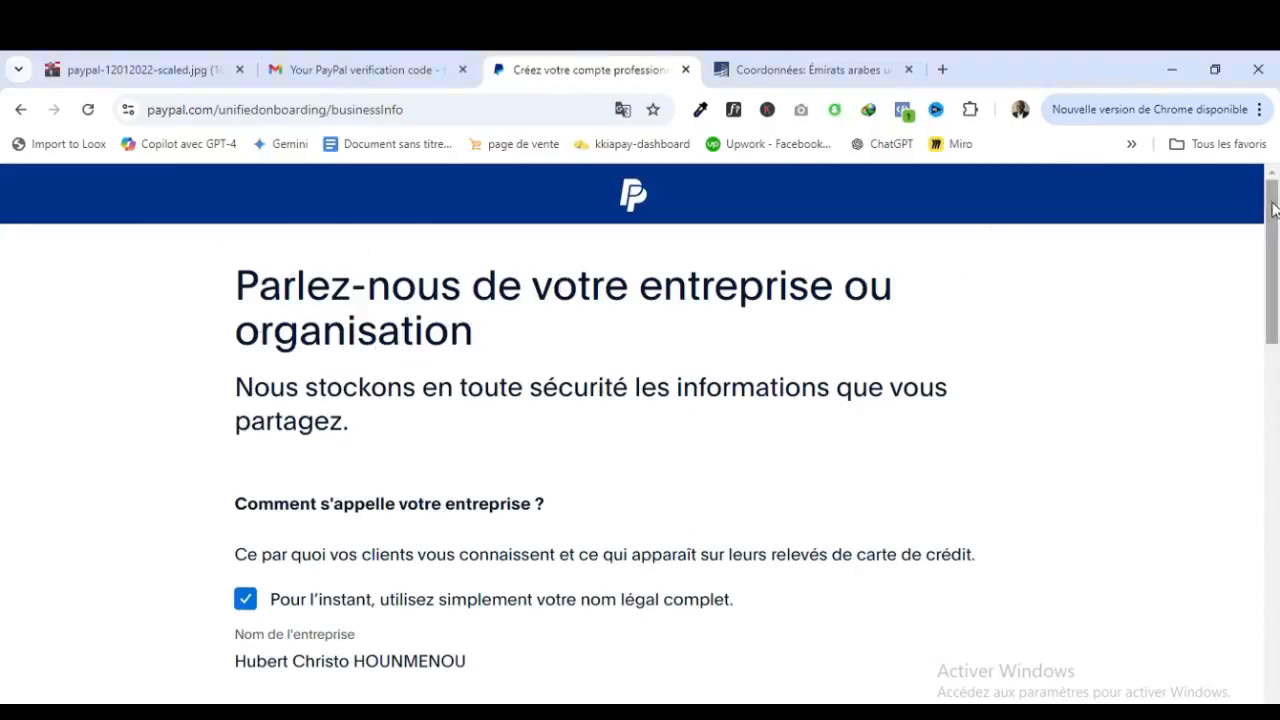
drag(1273, 205, 1277, 303)
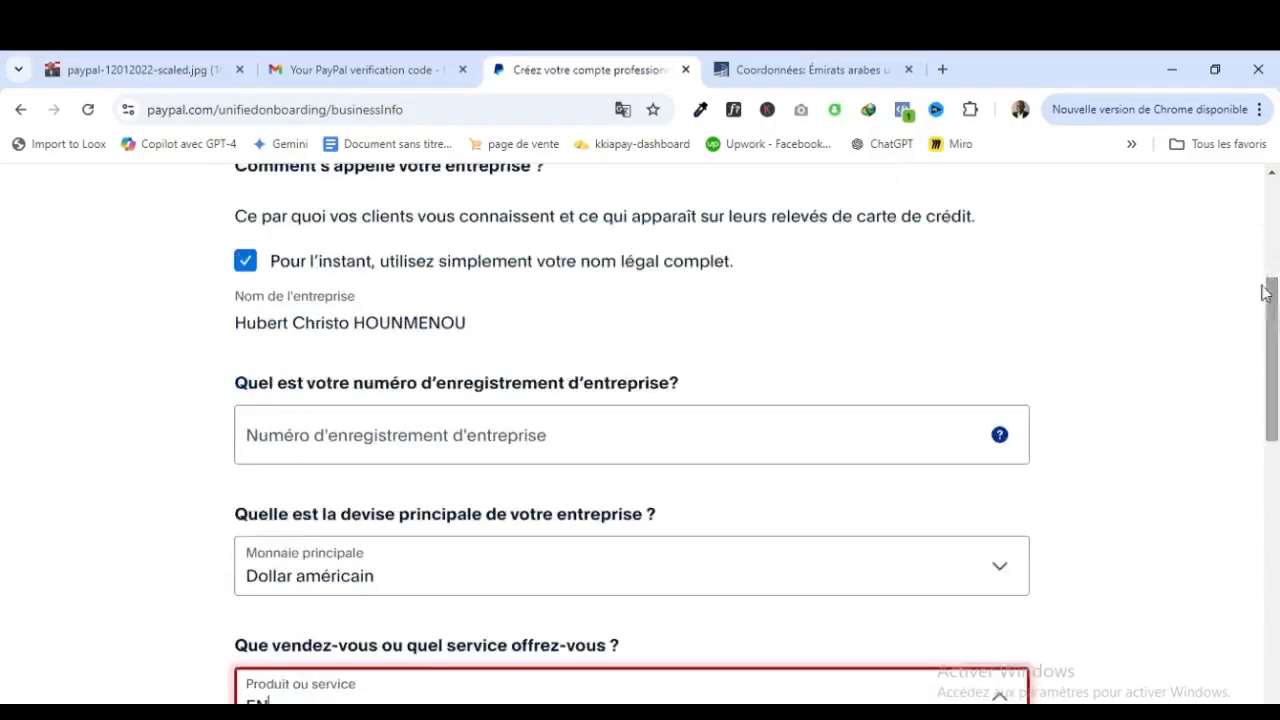
click(248, 273)
click(248, 273)
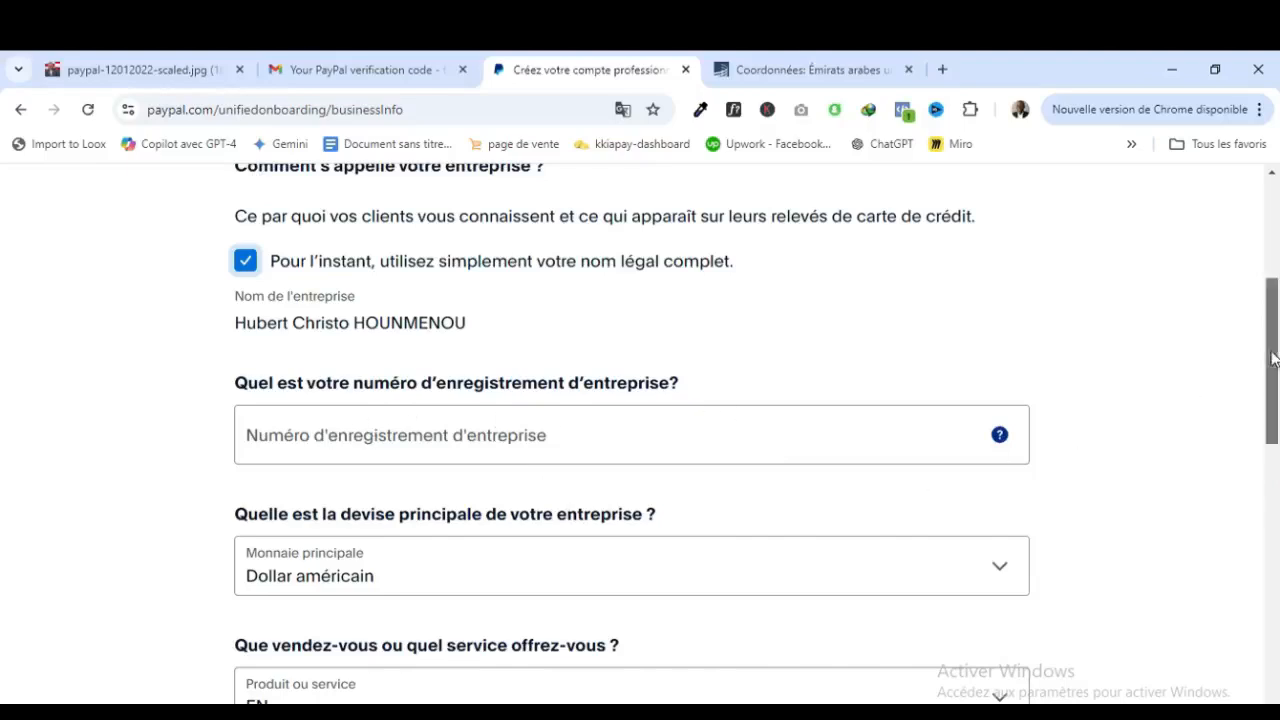
drag(1270, 350, 1276, 405)
scroll(666, 265, down, 2)
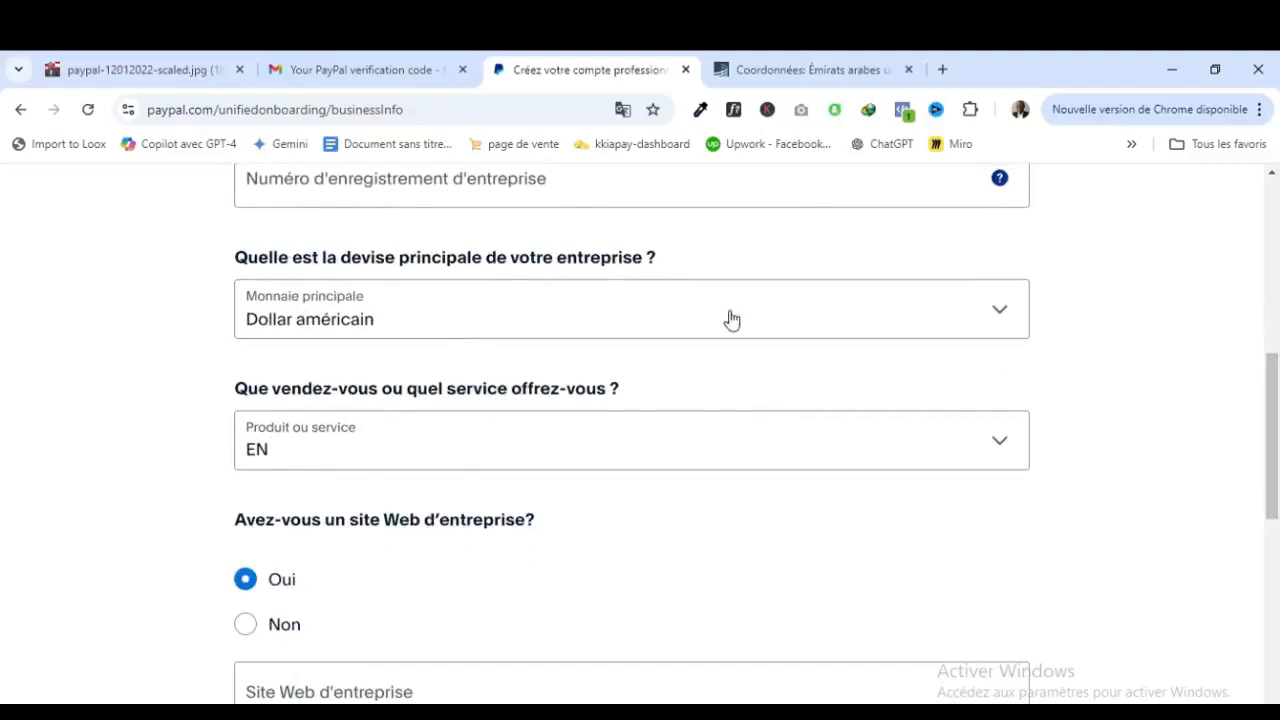
- Keep US dollar as main currency and choose General Contractors-Residential and Commercial as product or service
click(520, 305)
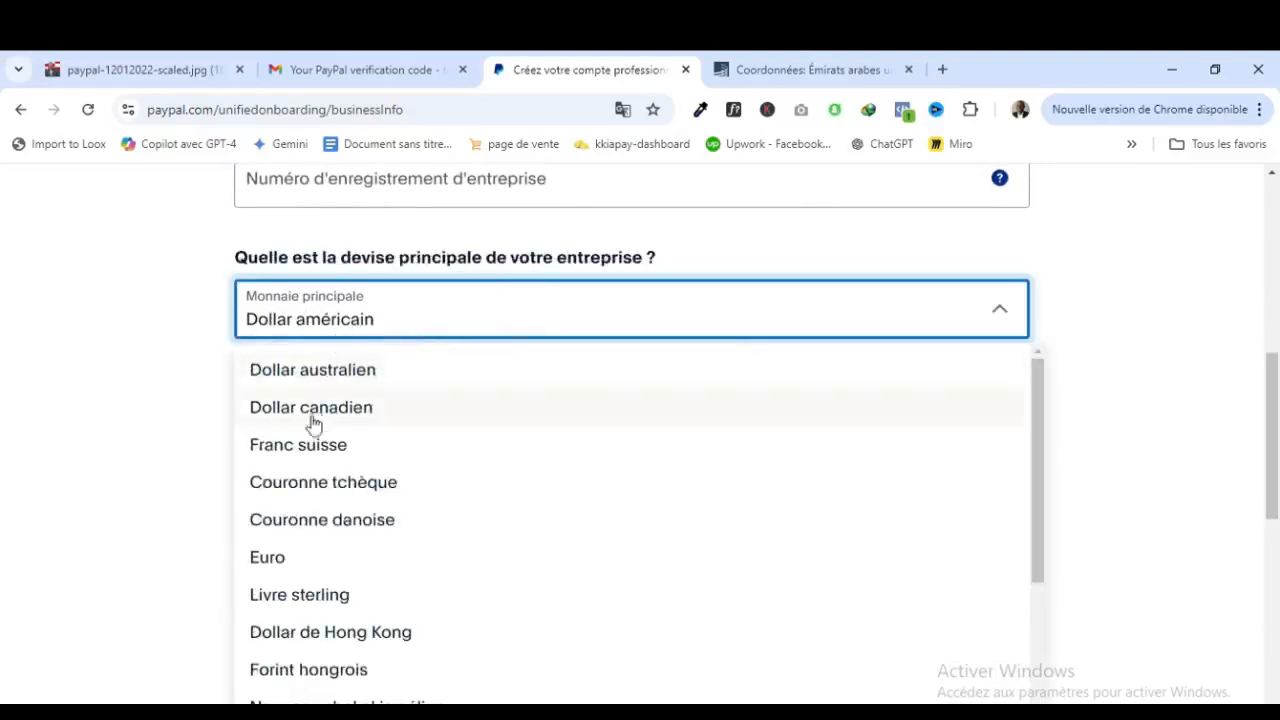
click(412, 318)
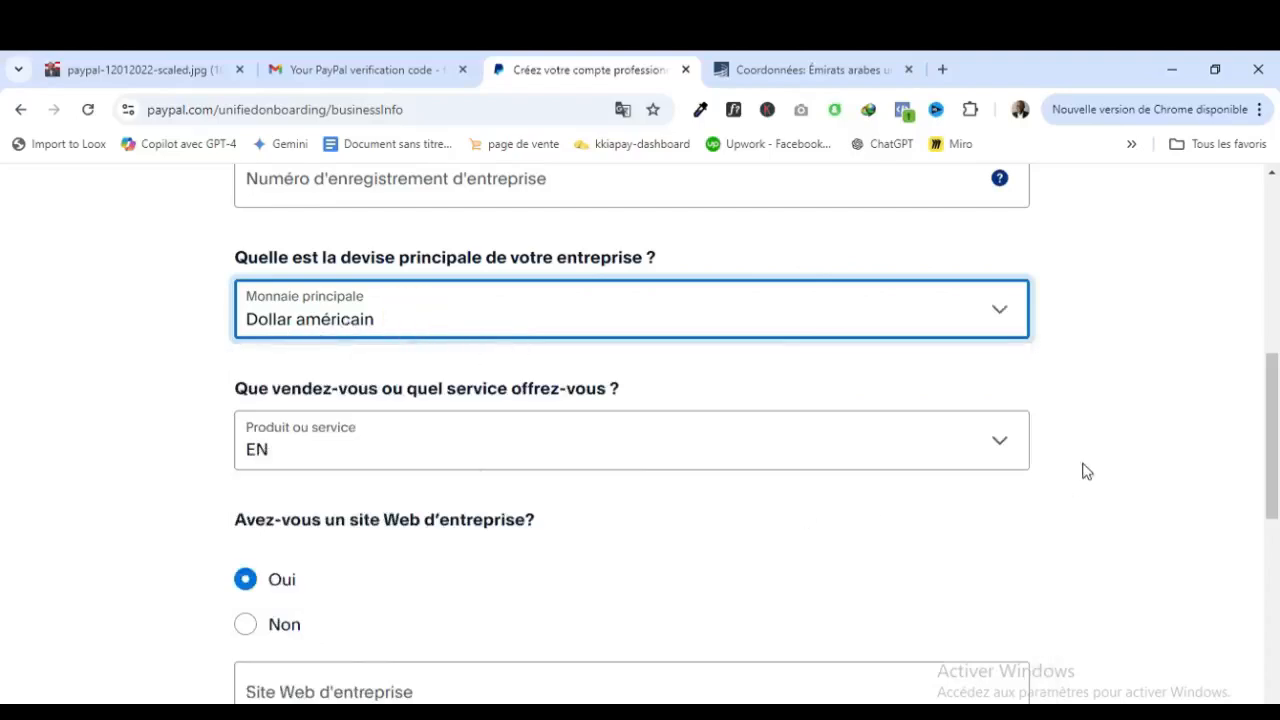
click(1000, 443)
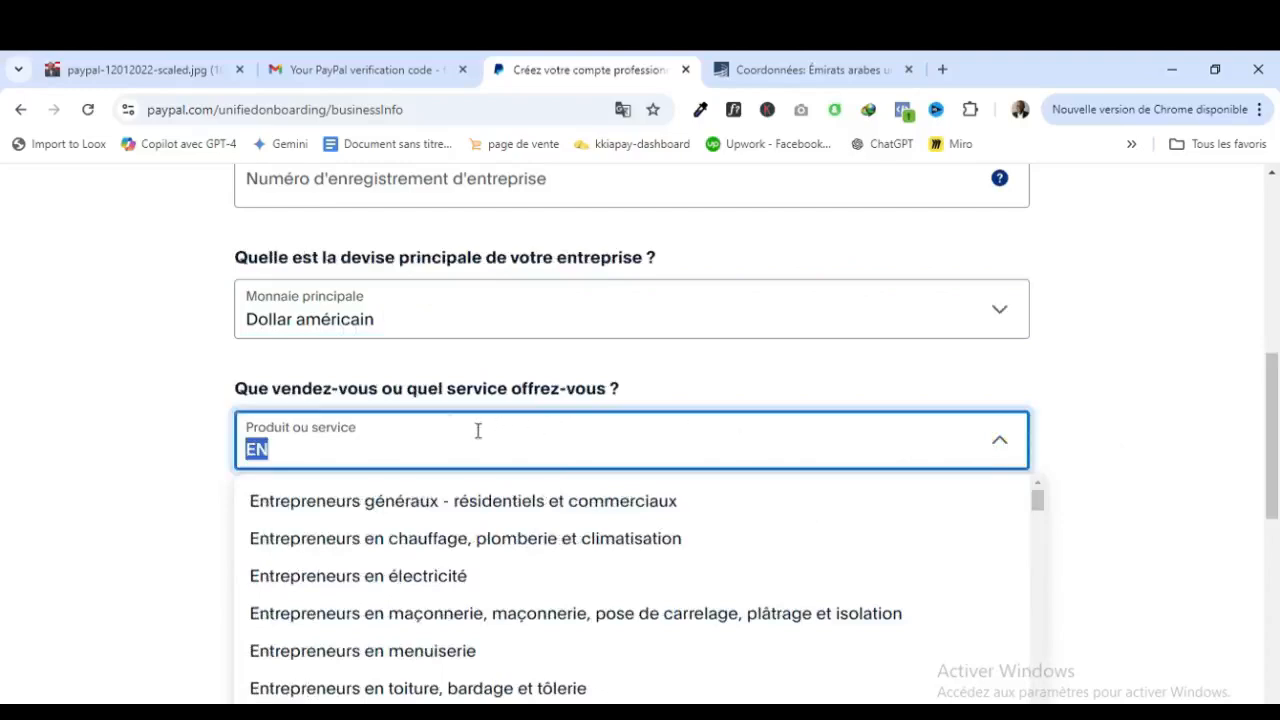
key(BackSpace)
text(En)
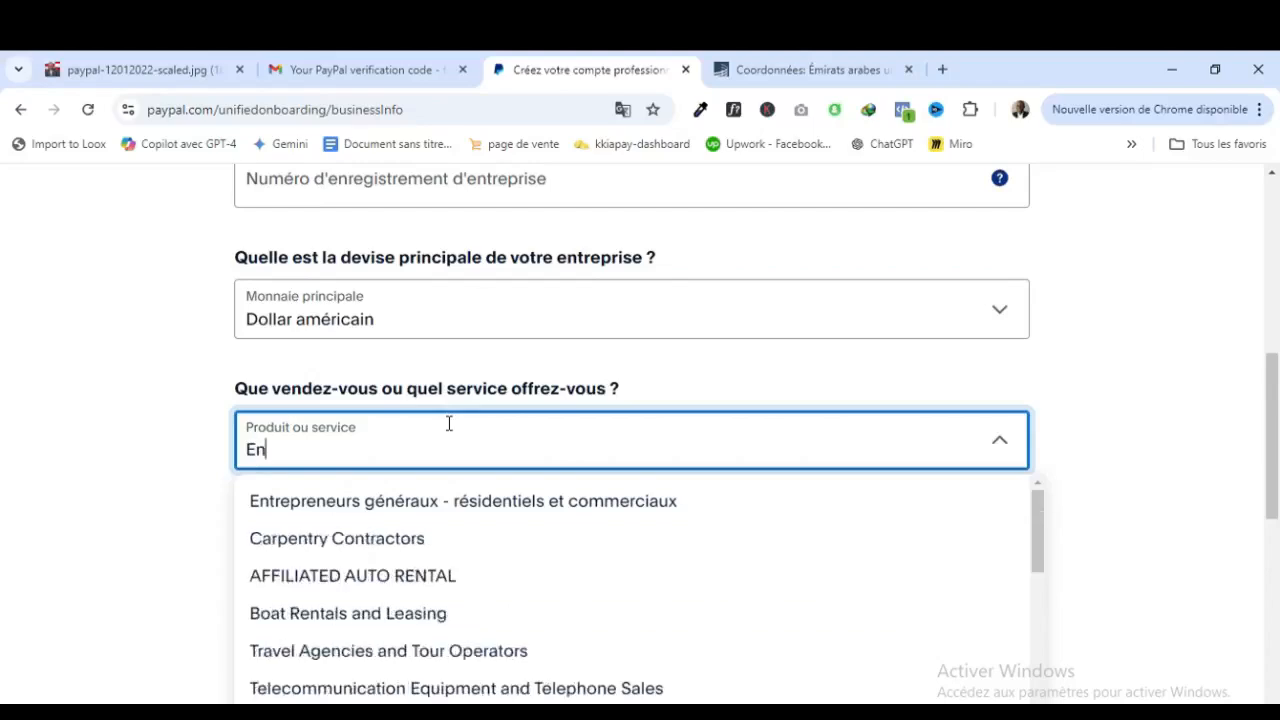
click(452, 515)
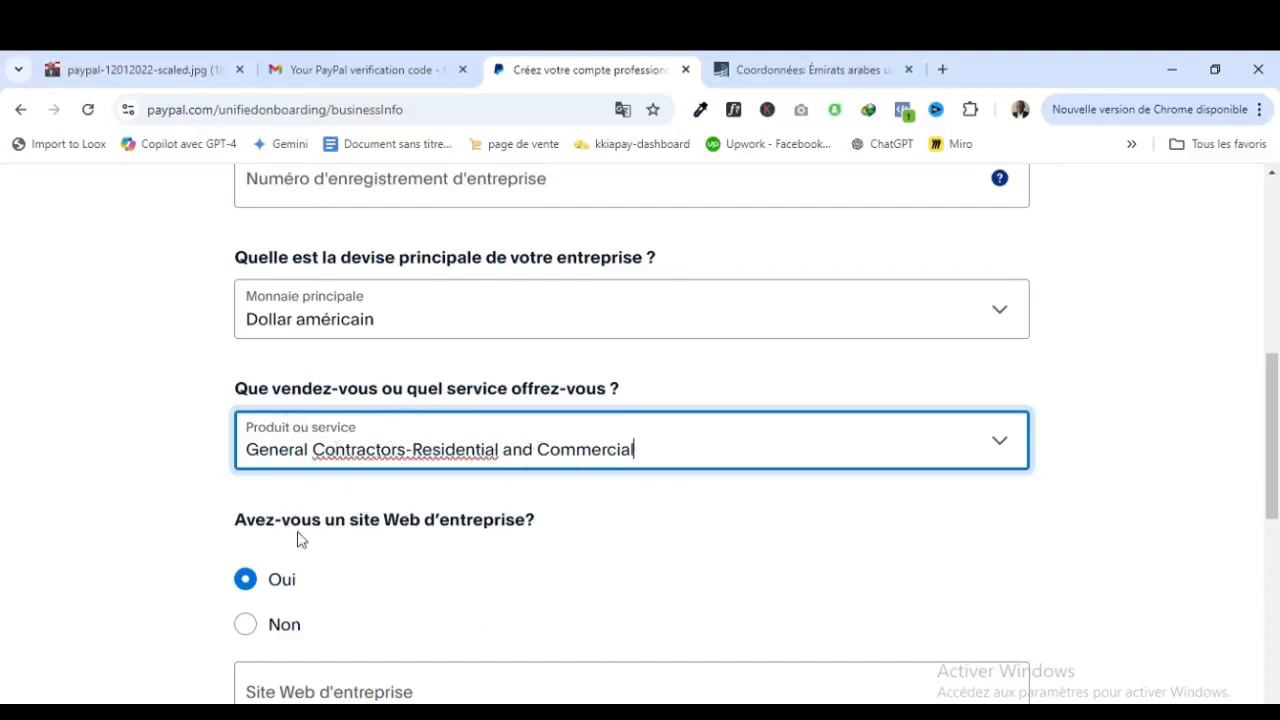
scroll(1240, 425, down, 5)
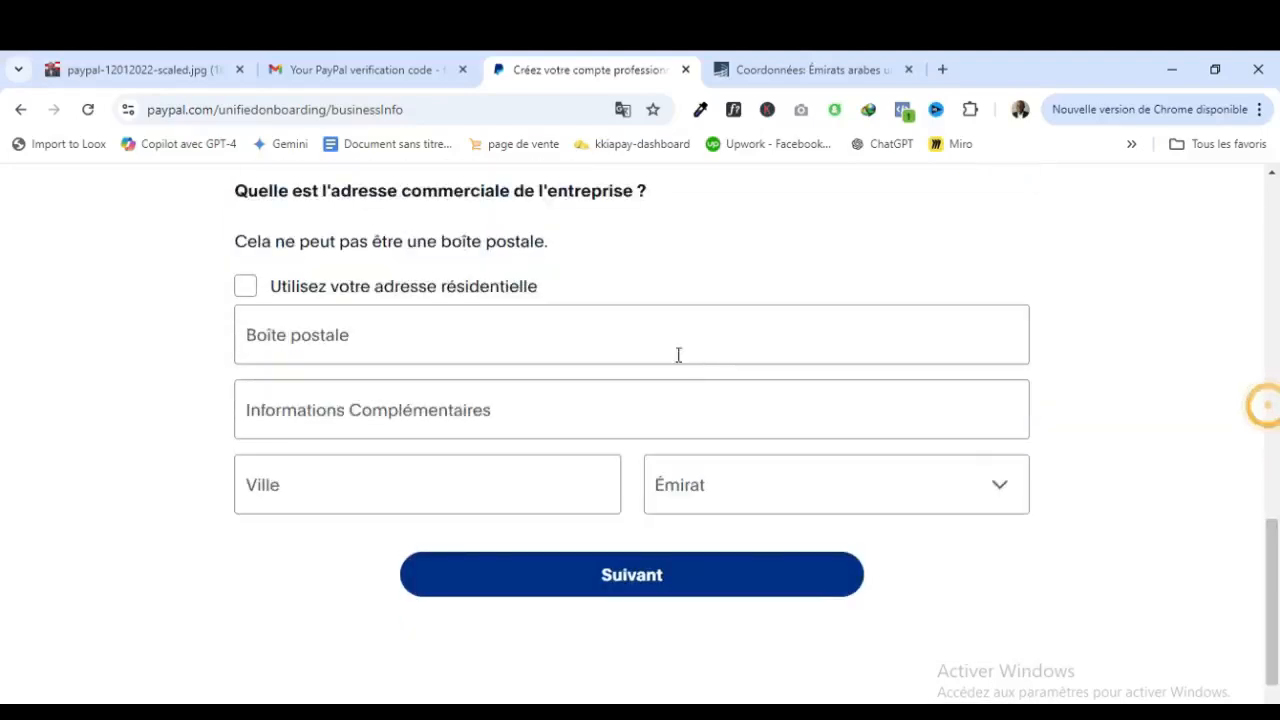
drag(1268, 580, 1277, 472)
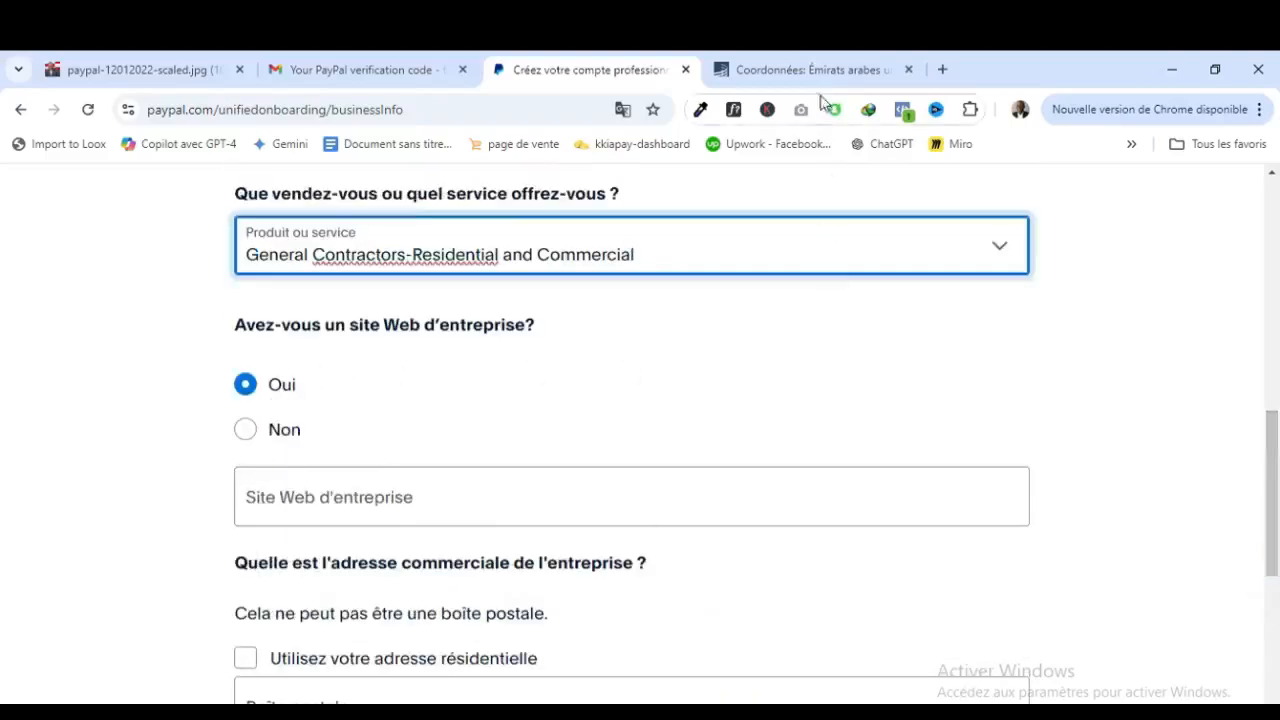
- Load ecom-succès.fr in a new tab and browse its Boutique page
click(942, 69)
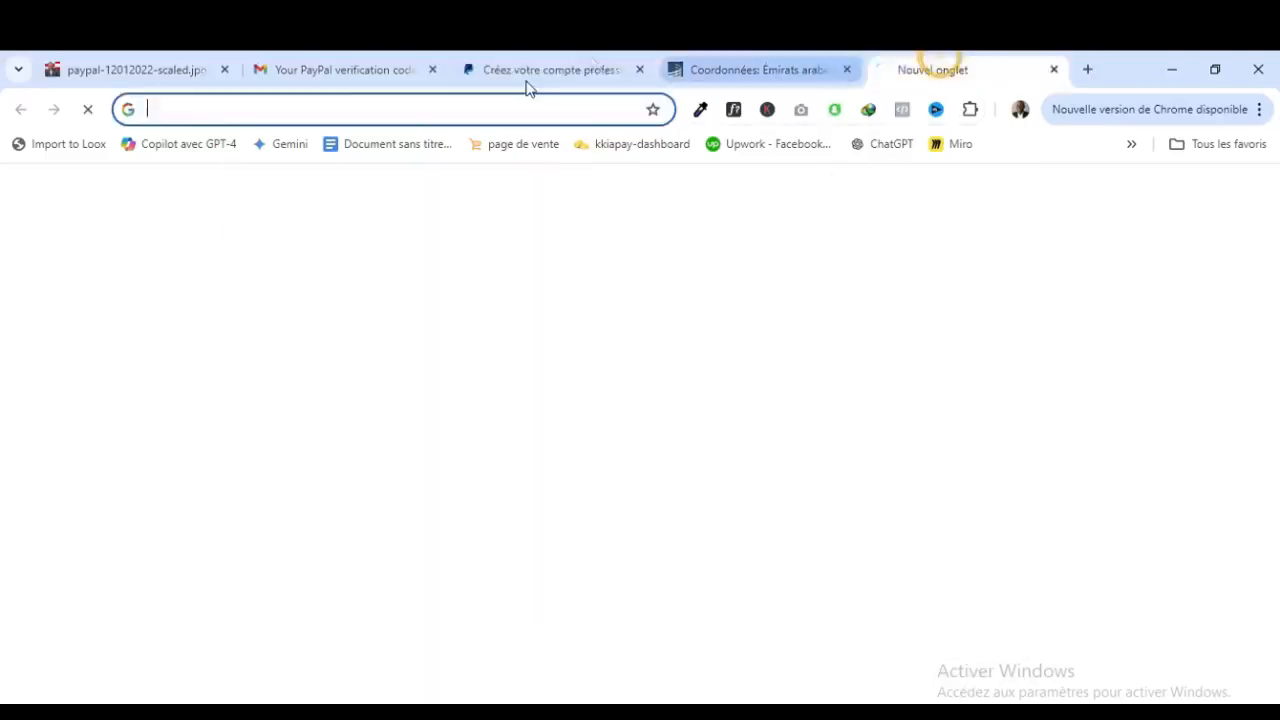
text(ec)
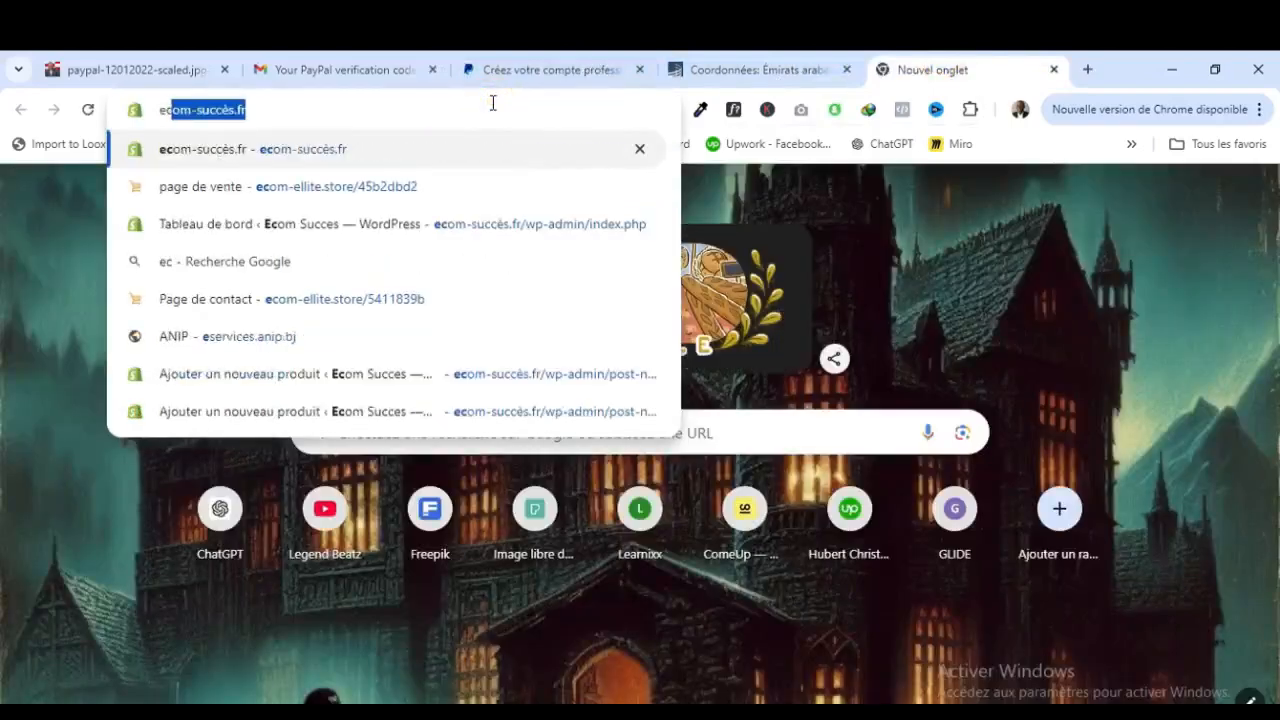
key(Right)
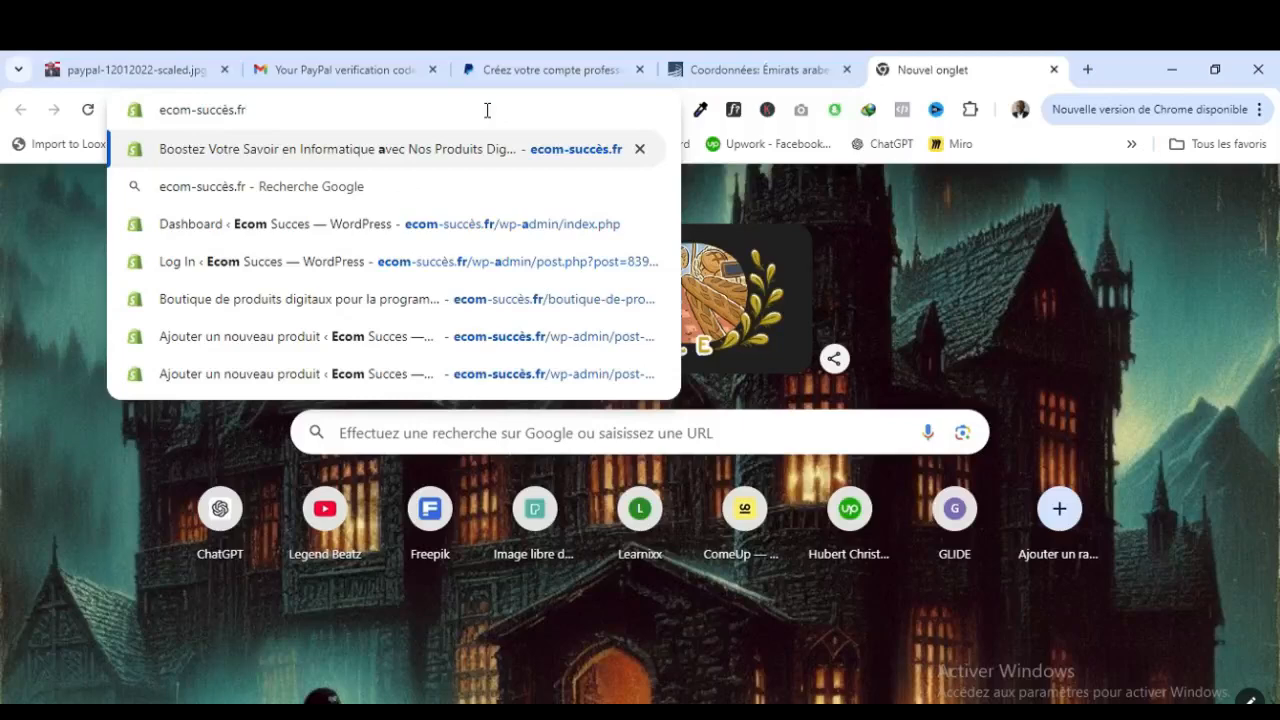
key(Return)
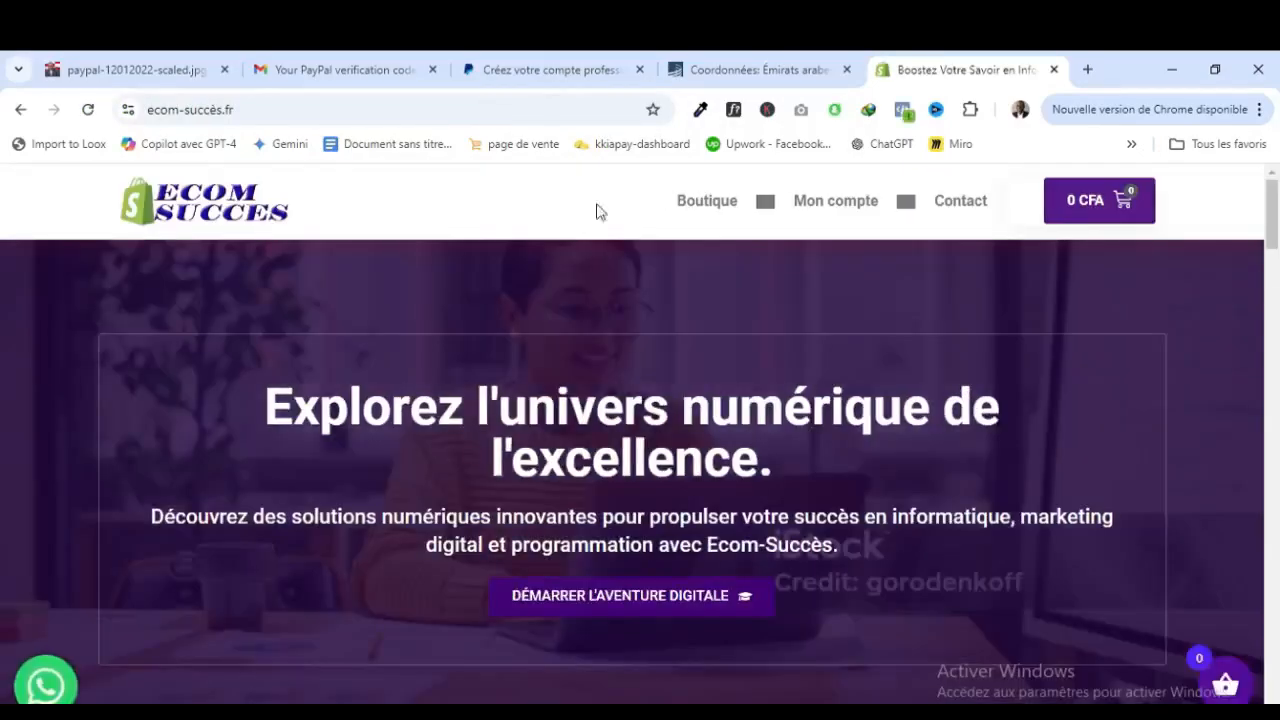
scroll(1197, 491, down, 10)
scroll(1197, 491, up, 6)
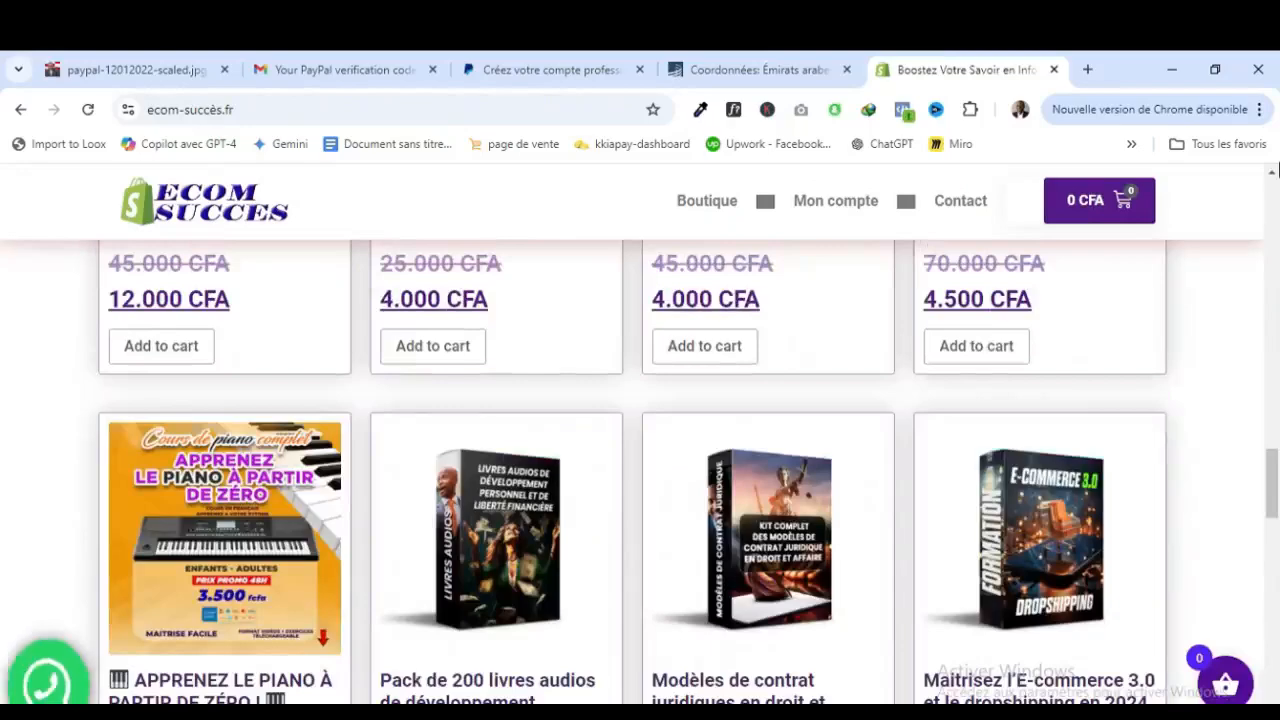
drag(1272, 500, 1274, 533)
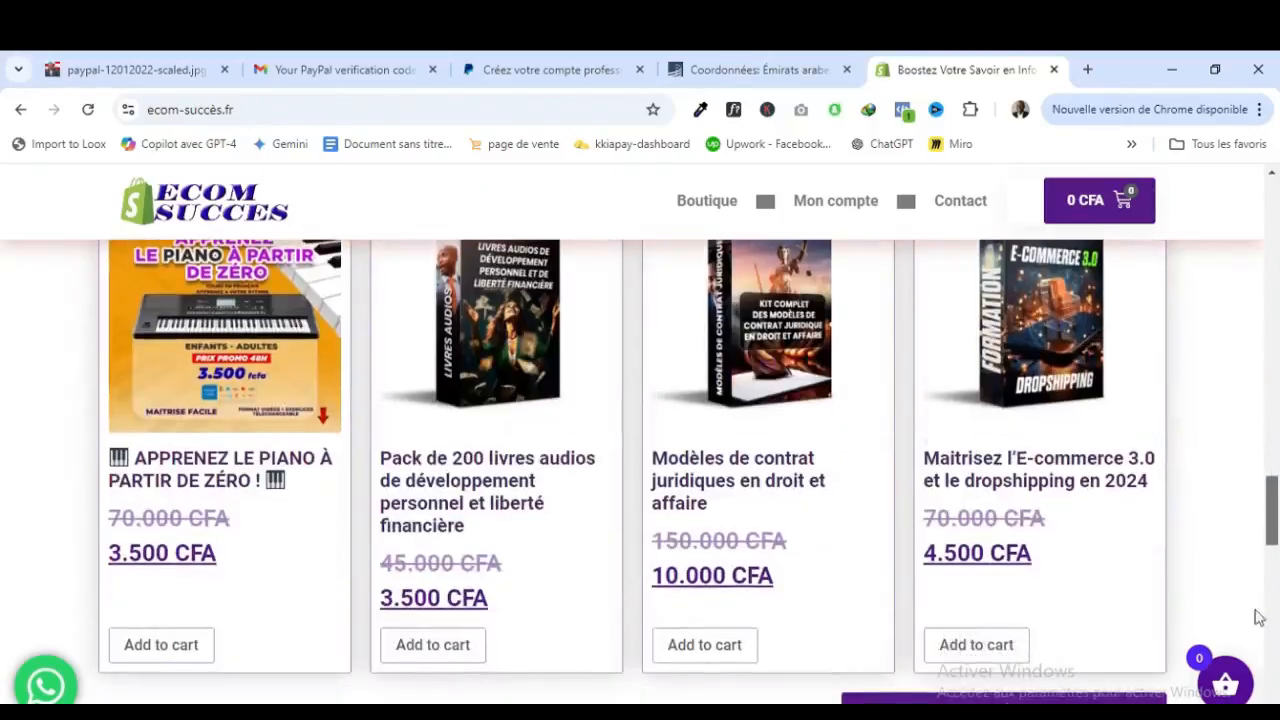
drag(1274, 512, 1274, 203)
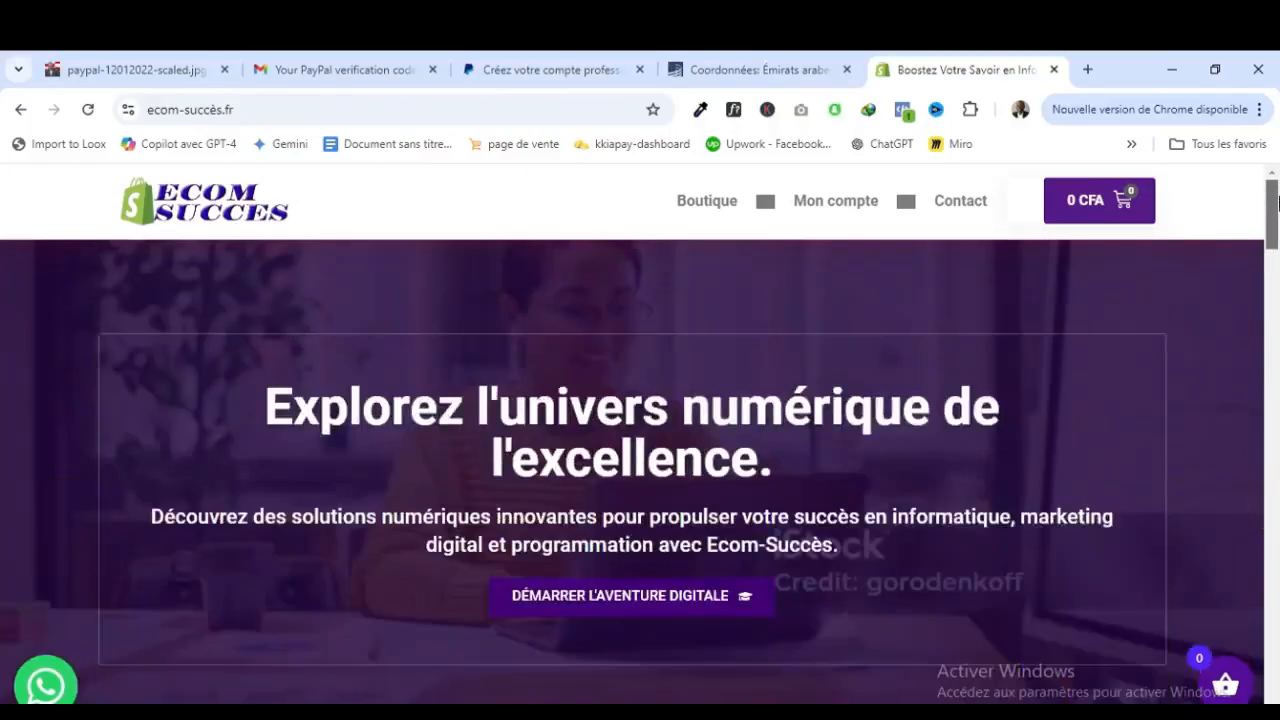
click(728, 196)
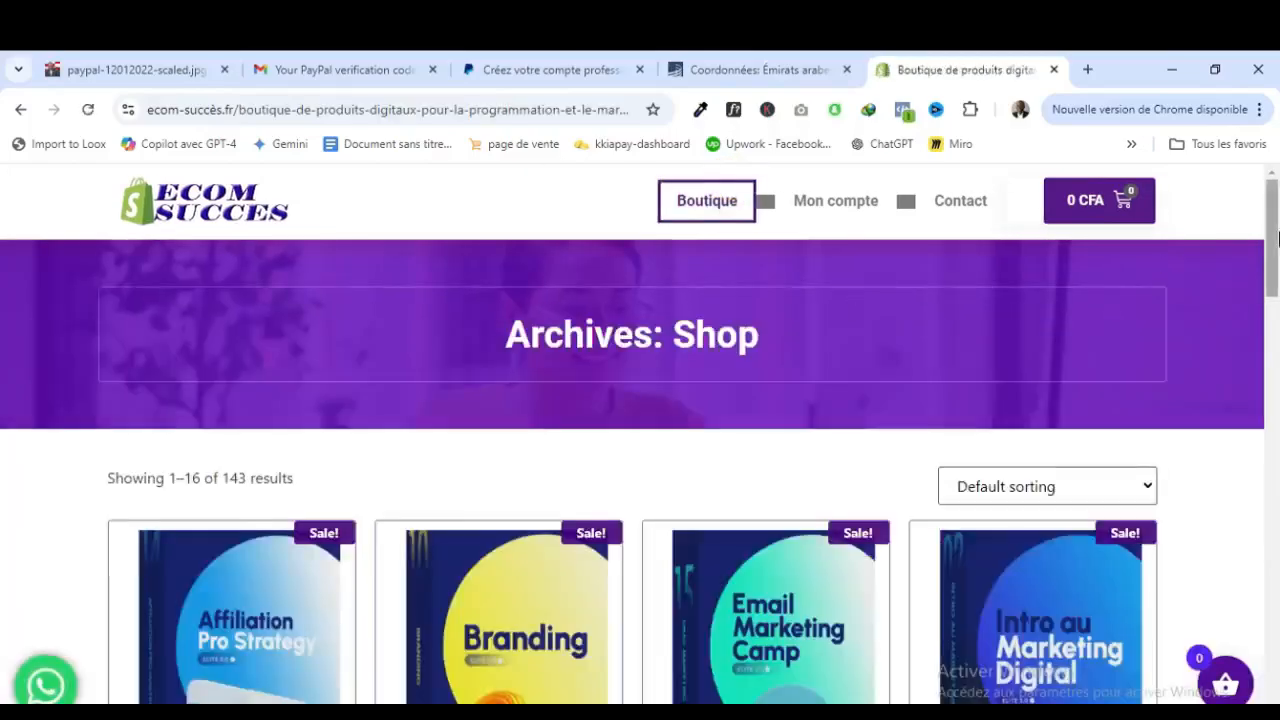
drag(1274, 256, 1266, 323)
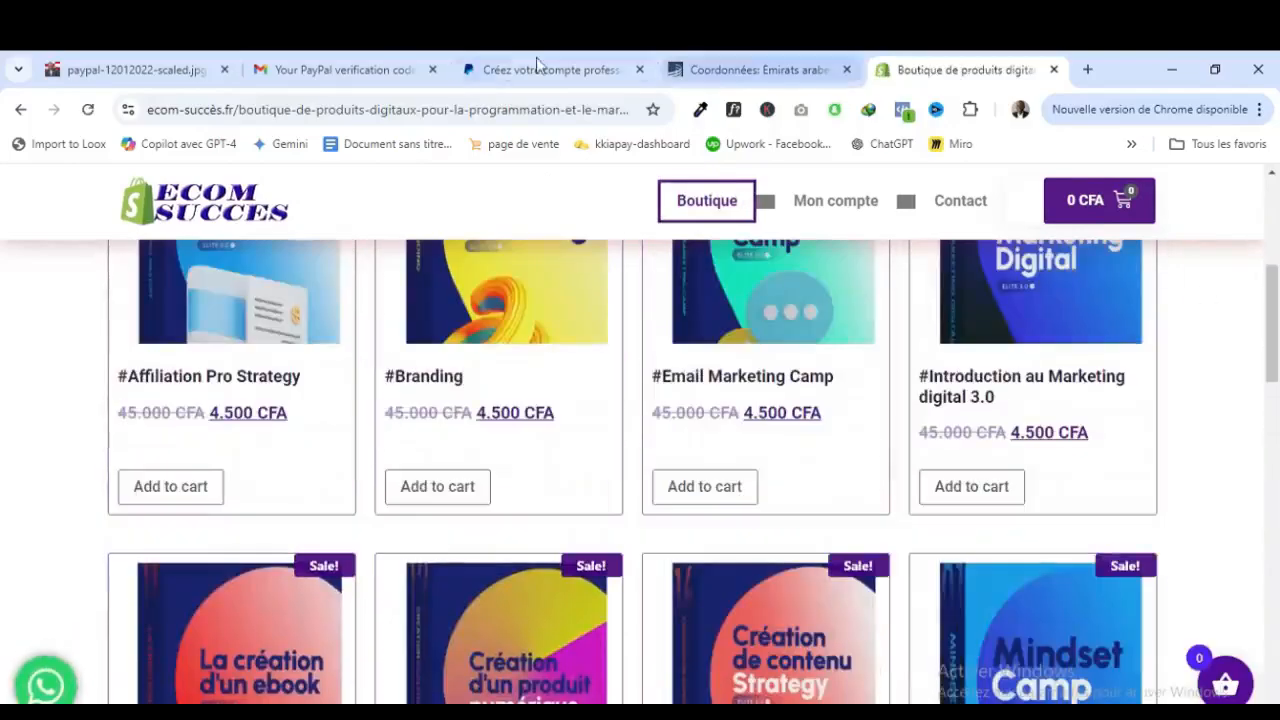
- Return to the ecom-succès.fr home page, select its https address, and go back to PayPal
click(232, 108)
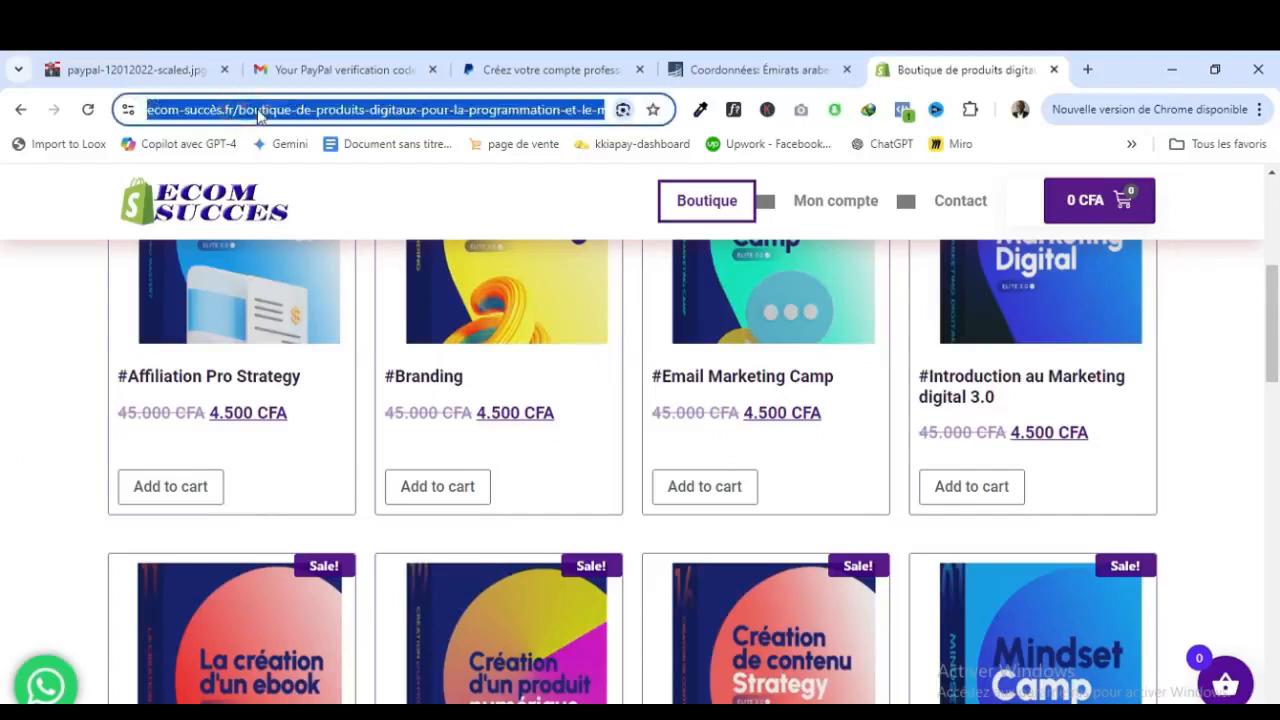
text(ecom-succès.fr)
key(Return)
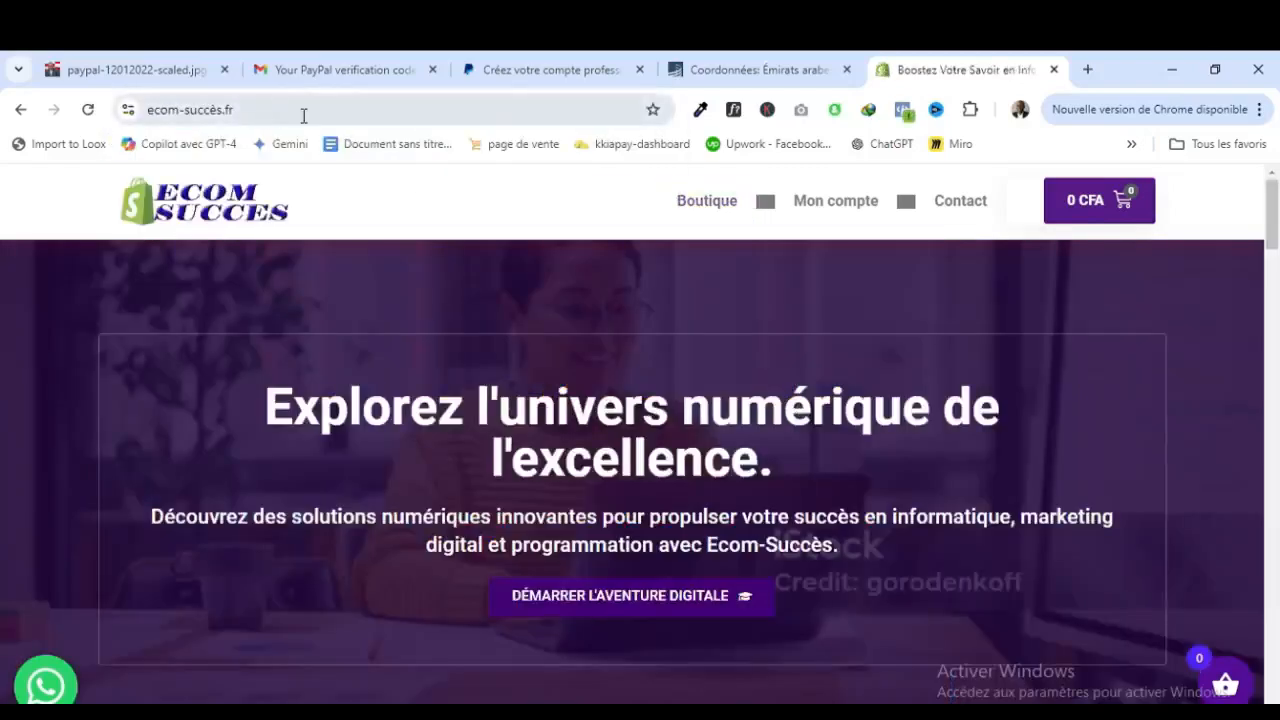
click(341, 121)
drag(344, 110, 125, 143)
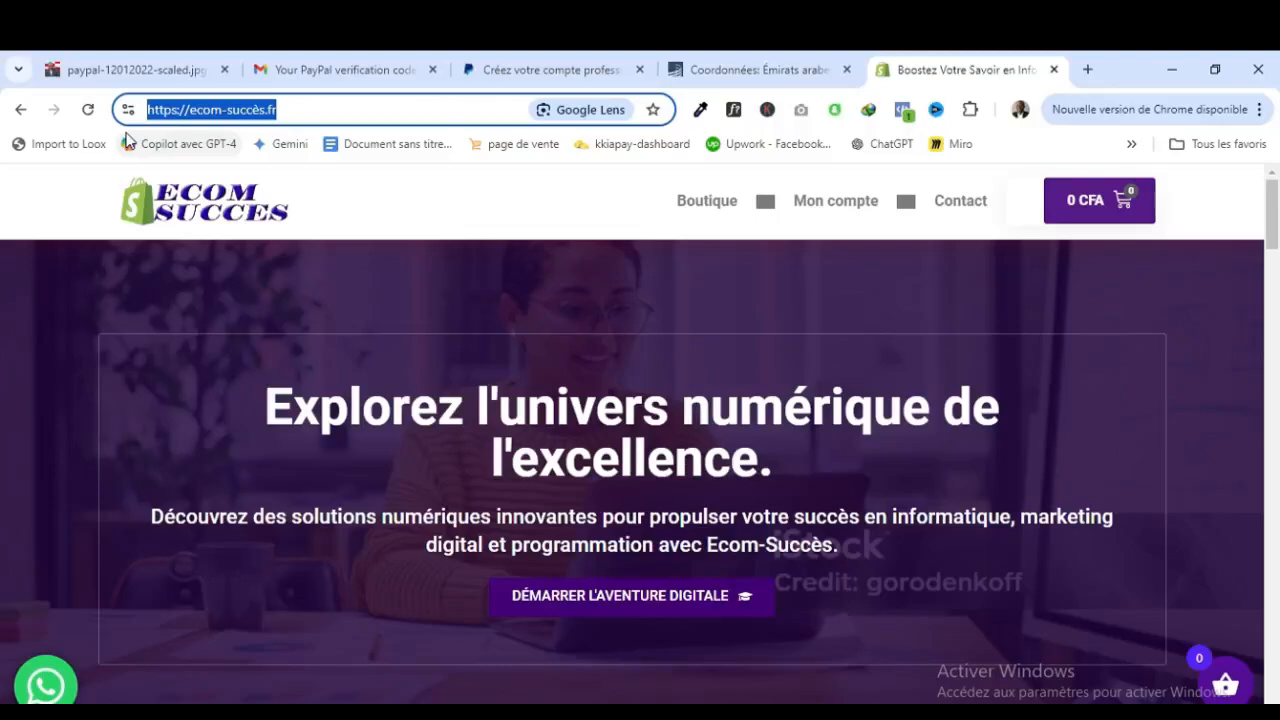
click(527, 72)
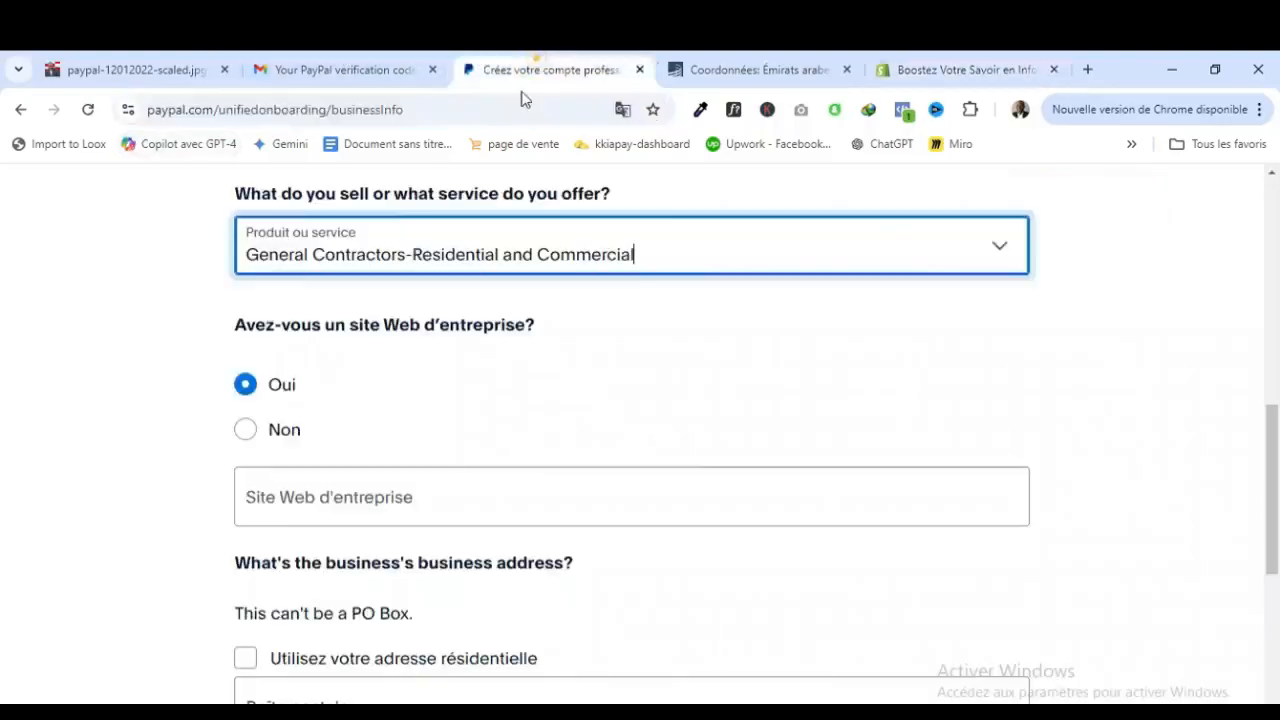
click(315, 502)
text(https://xn--ecom-succs-76a.fr/)
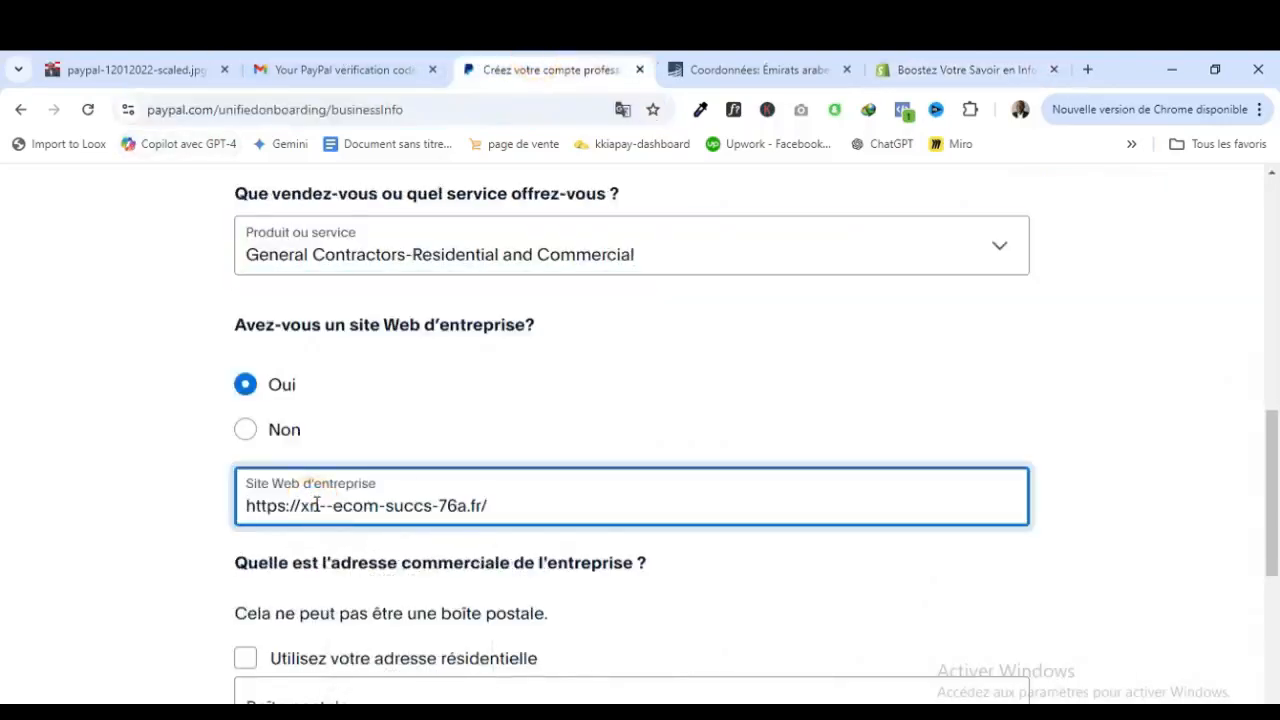
click(246, 432)
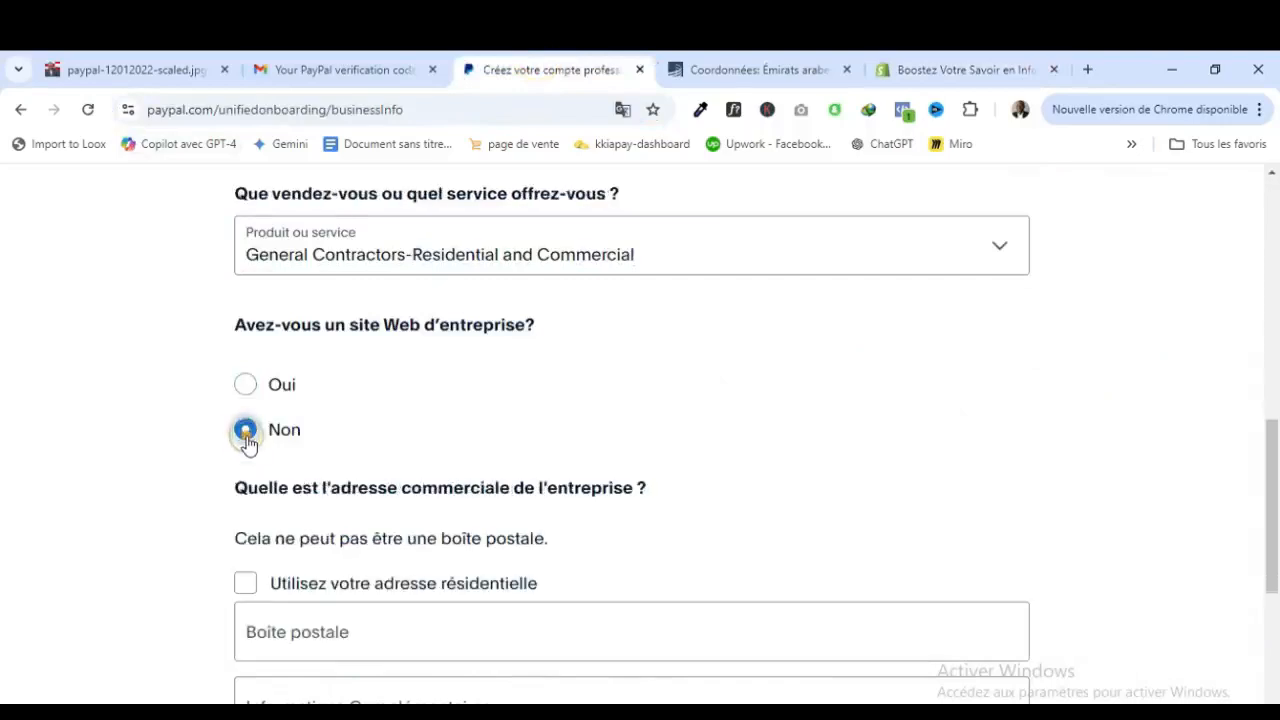
click(246, 390)
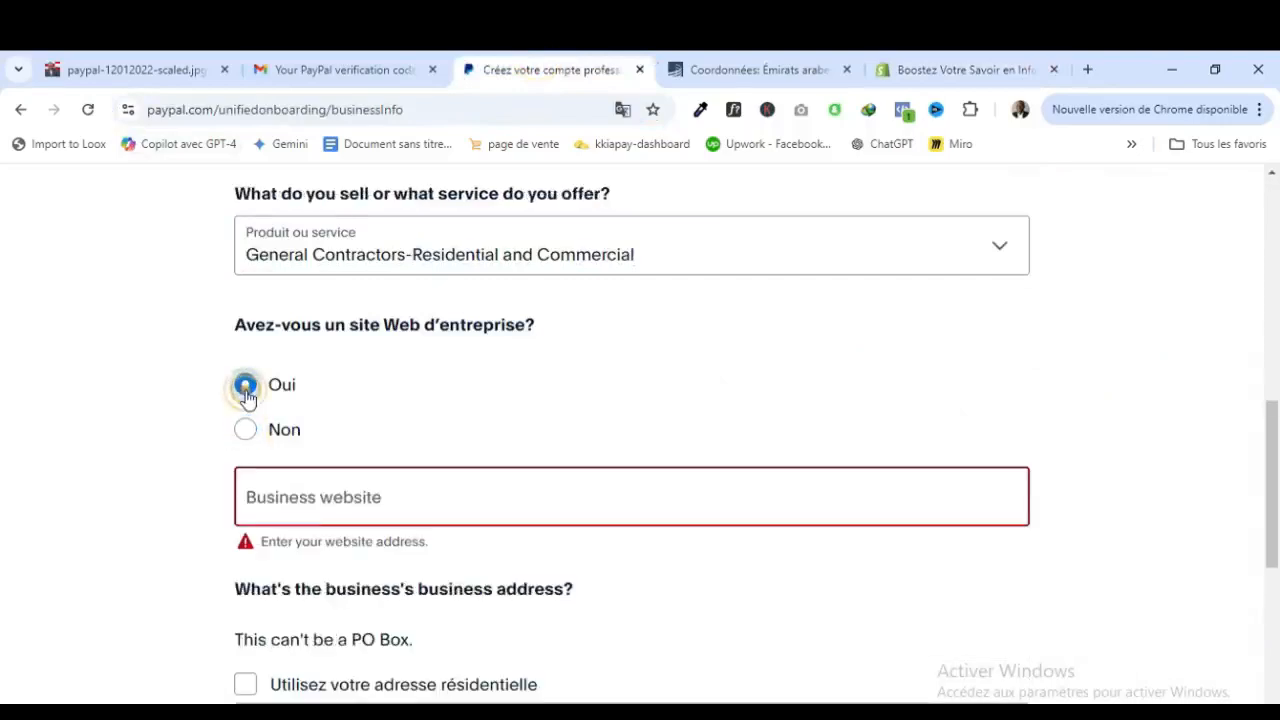
click(290, 487)
text(https://xn--ecom-succs-76a.fr/)
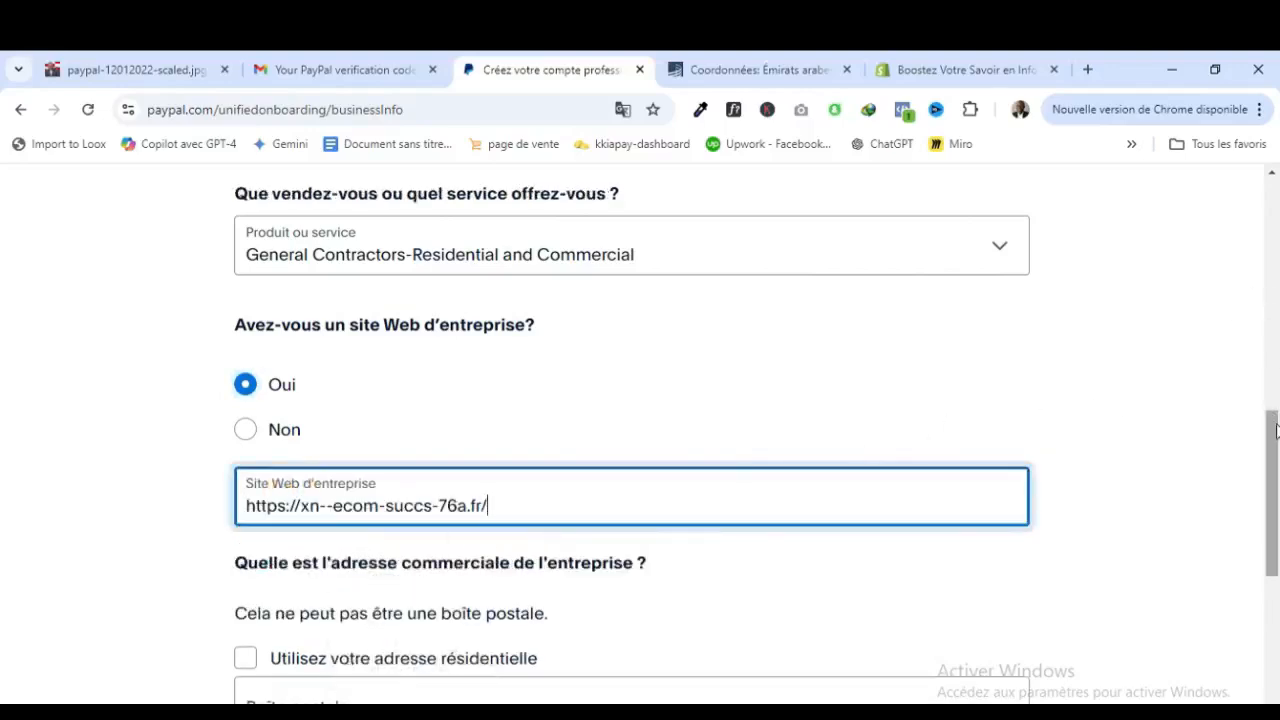
drag(1274, 425, 1277, 555)
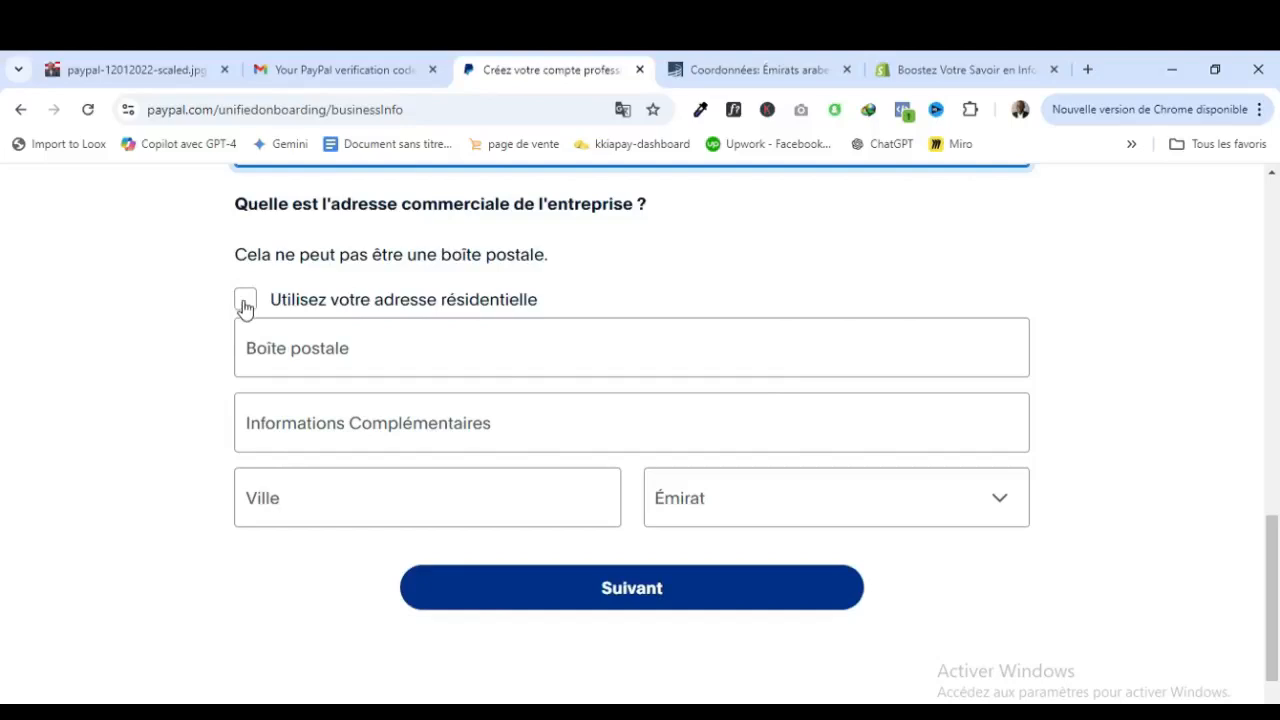
click(245, 305)
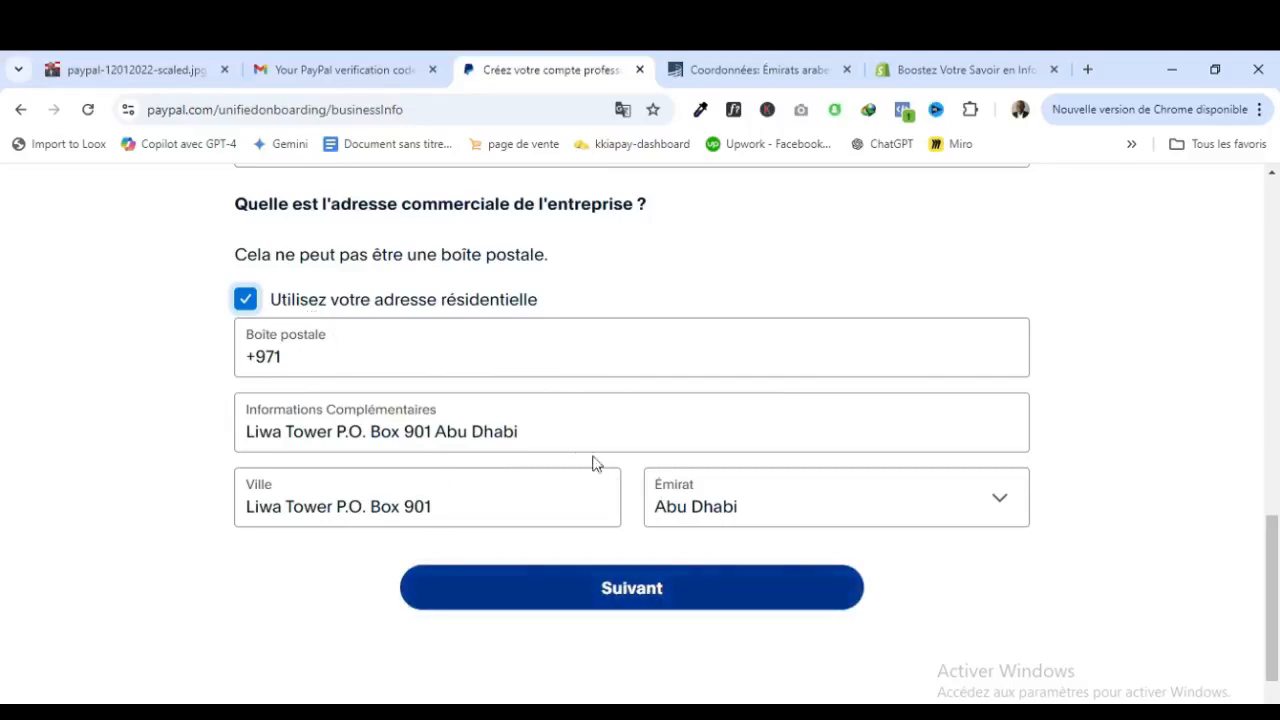
click(636, 612)
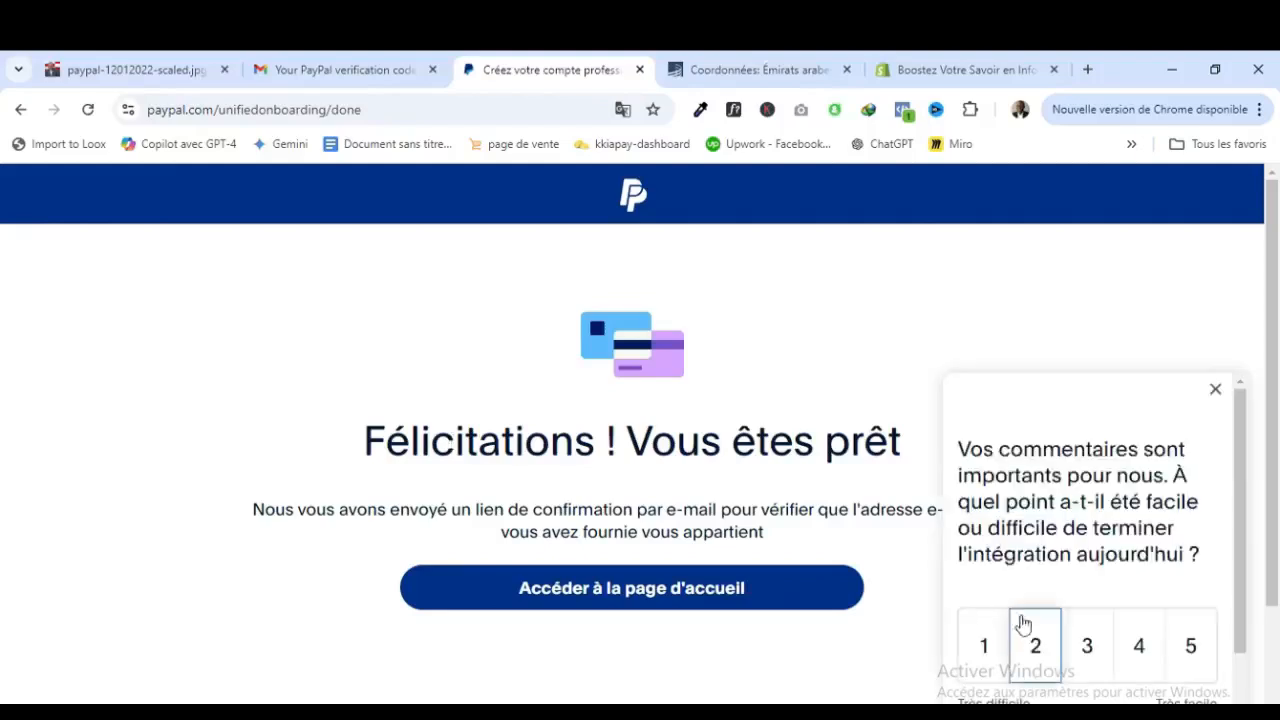
- Close the feedback survey, go to the PayPal home page, and switch to the countries table tab
click(1216, 389)
scroll(1266, 457, down, 3)
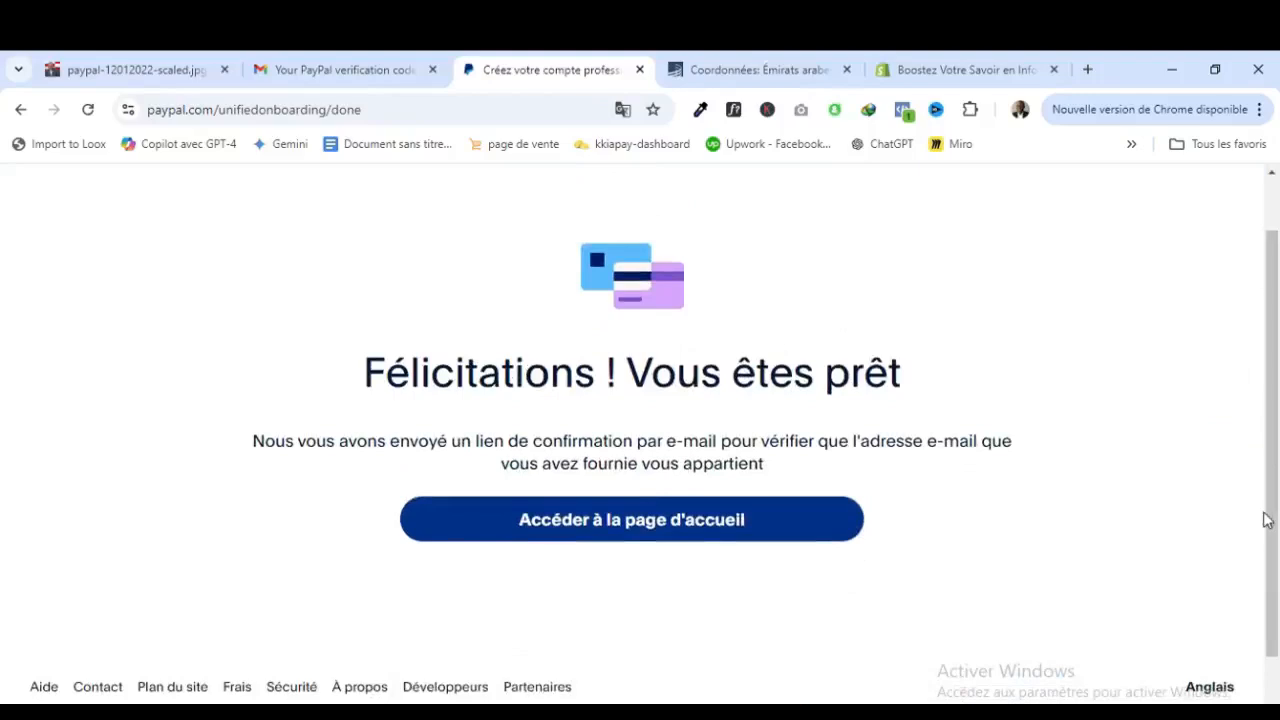
click(707, 524)
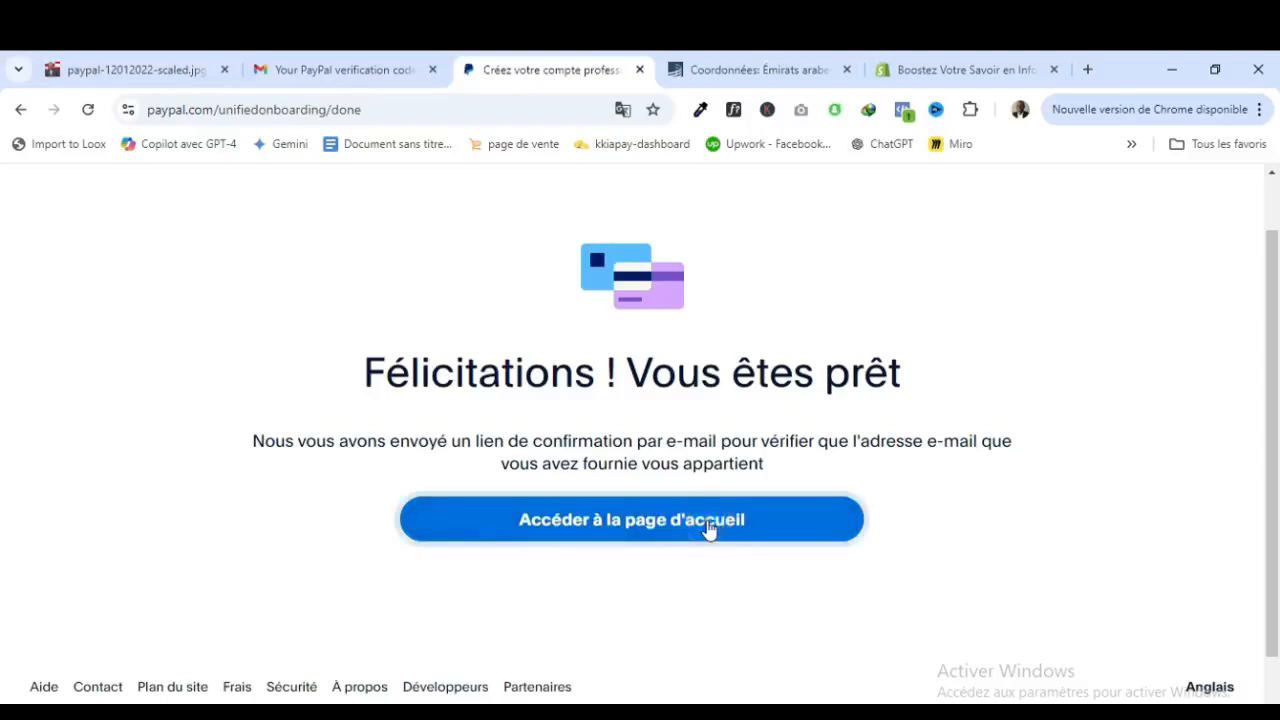
click(707, 526)
click(185, 70)
- View the PayPal countries table image at full size and scroll through its rows
click(824, 376)
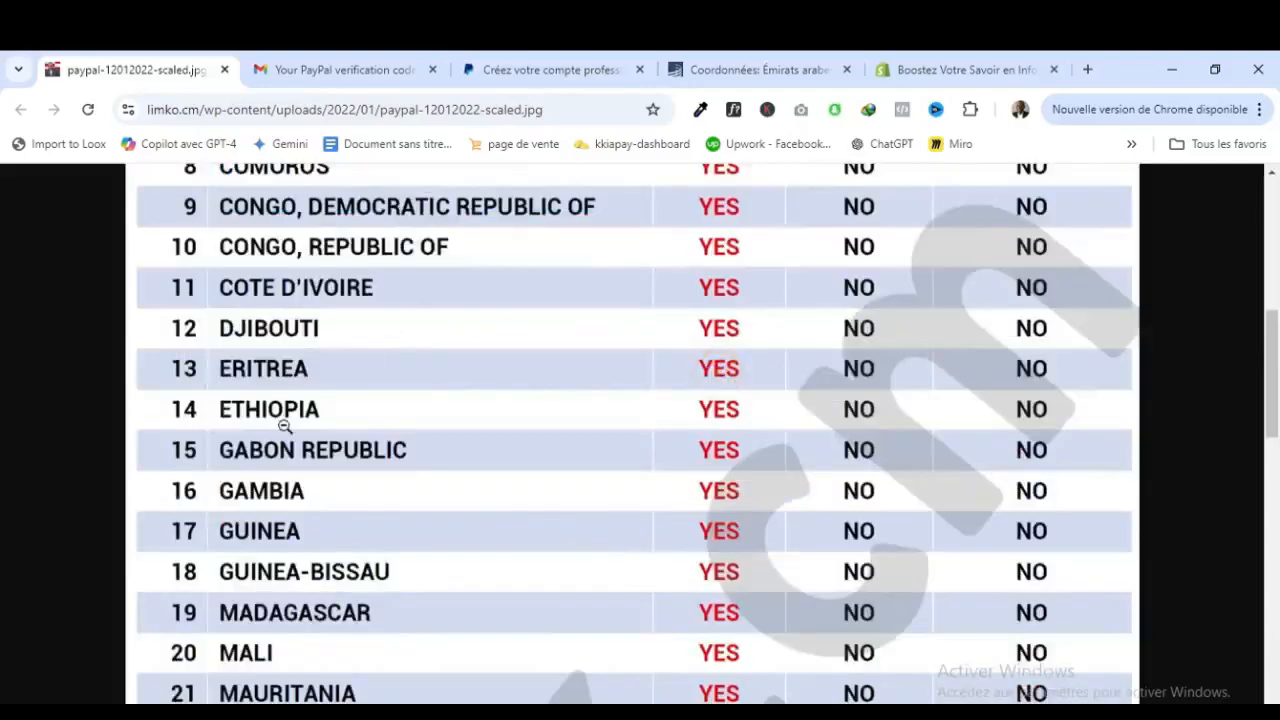
drag(1277, 366, 1272, 397)
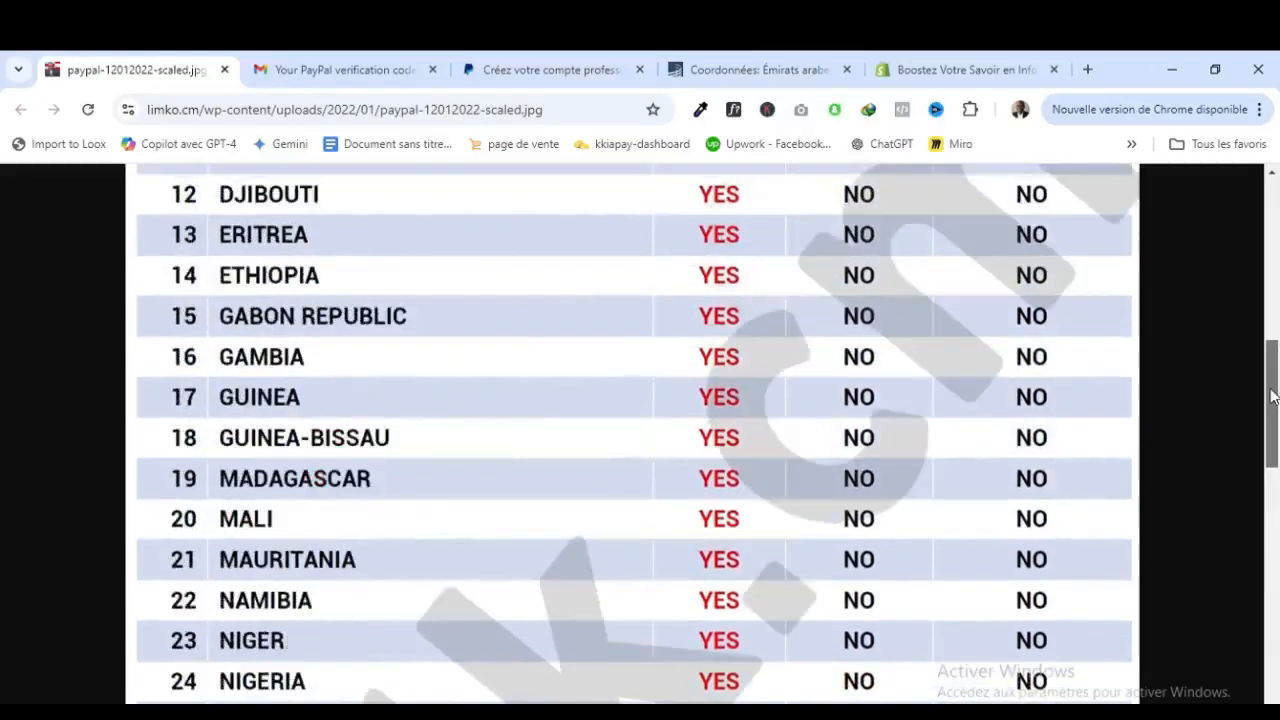
drag(1272, 397, 1262, 377)
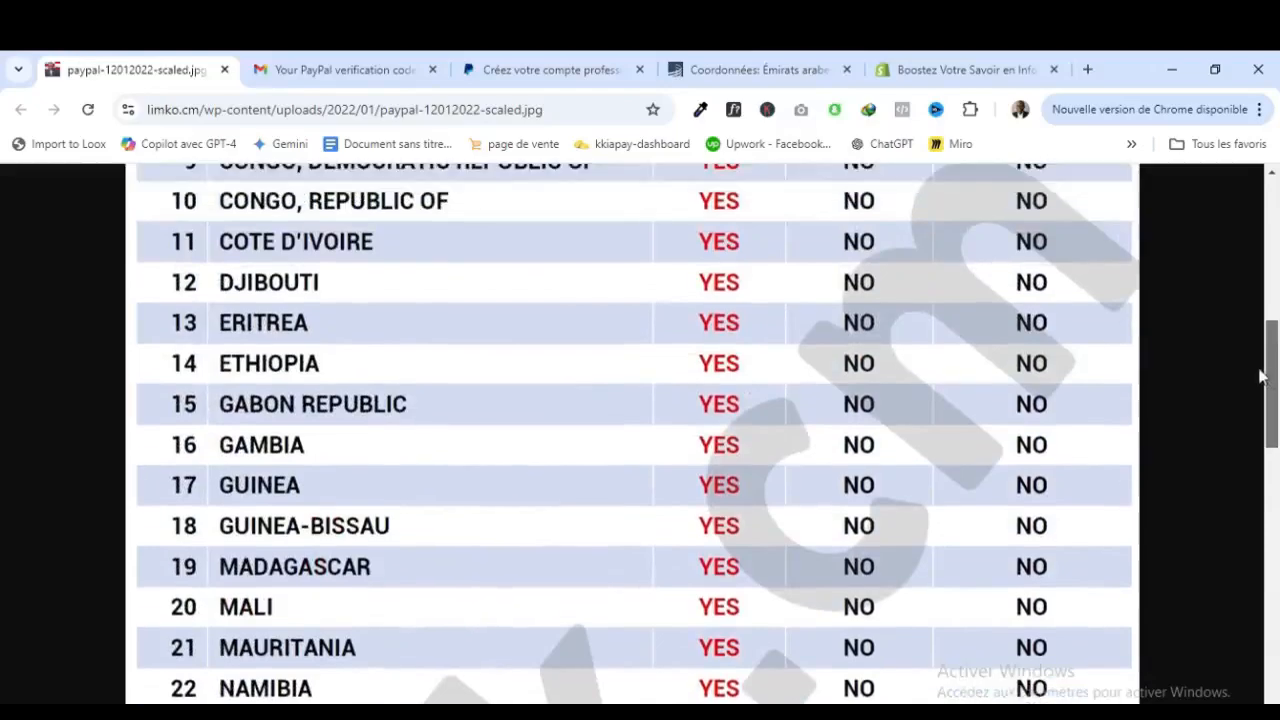
drag(1262, 377, 1262, 375)
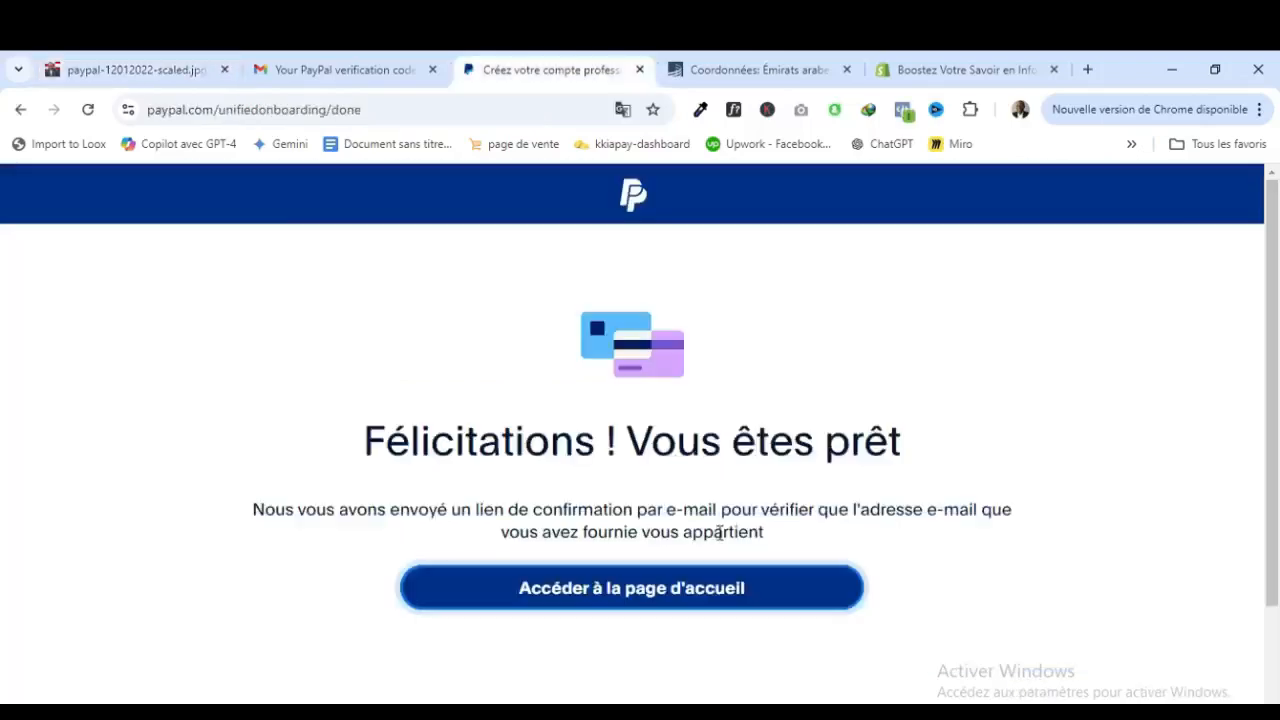
- Open PayPal's 'Confirm your email to use your account' message in Gmail
click(352, 70)
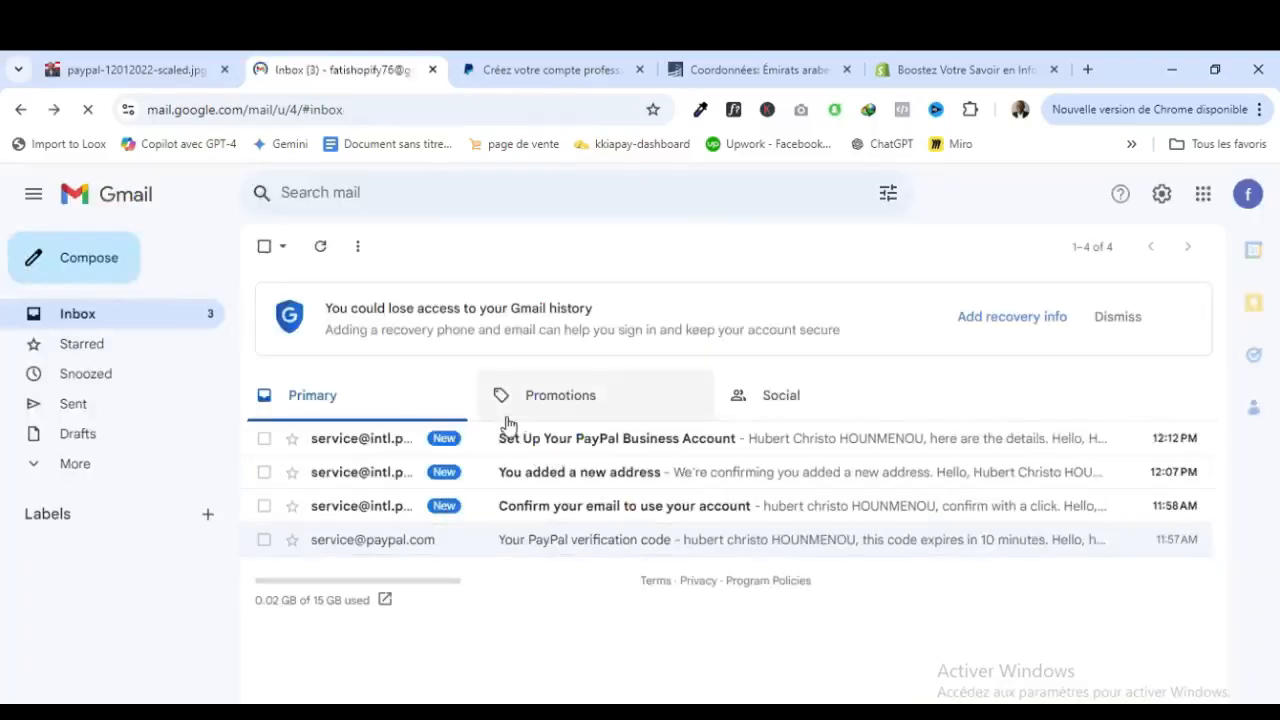
click(678, 508)
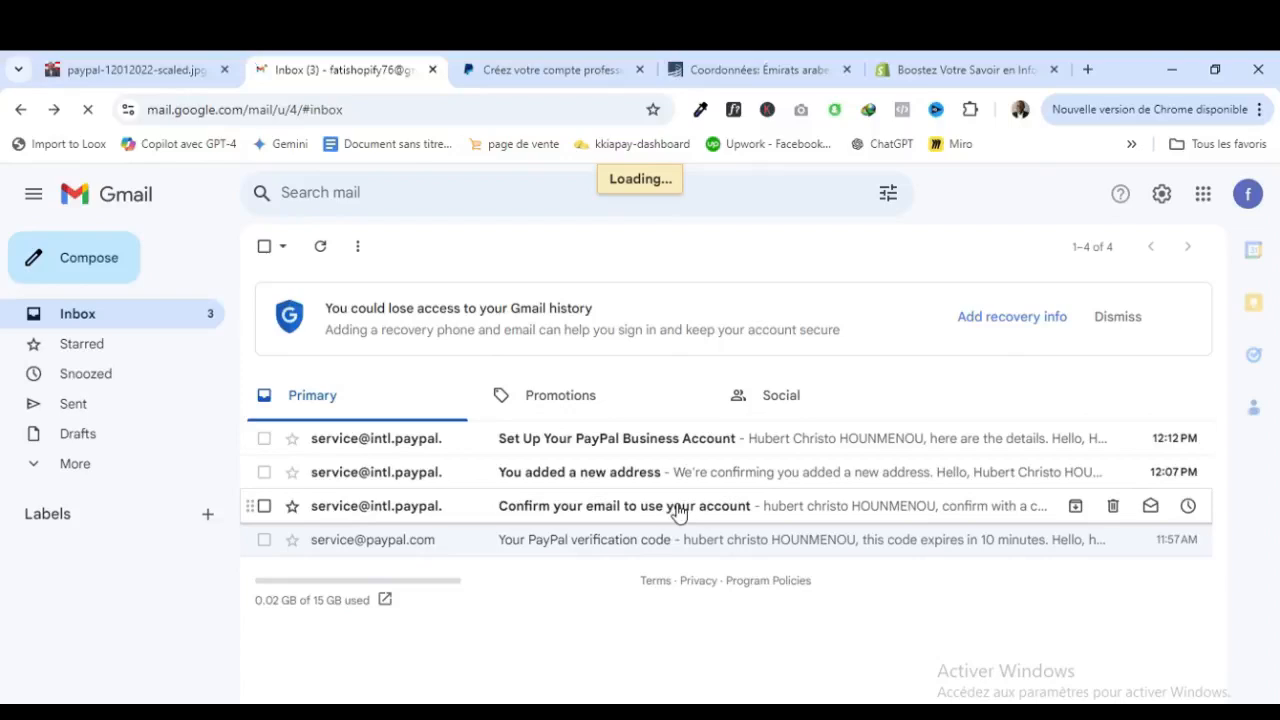
click(678, 510)
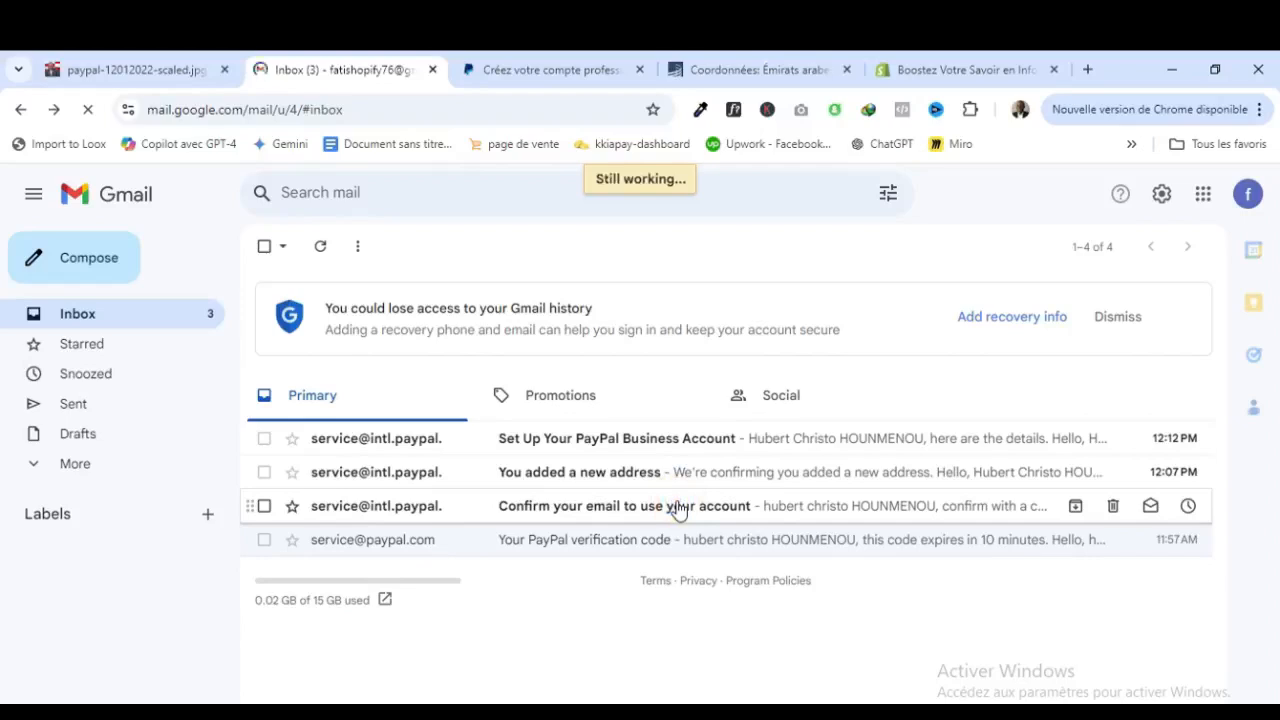
- Translate the email into French and follow its 'Confirmez votre email' link
drag(1222, 290, 1241, 451)
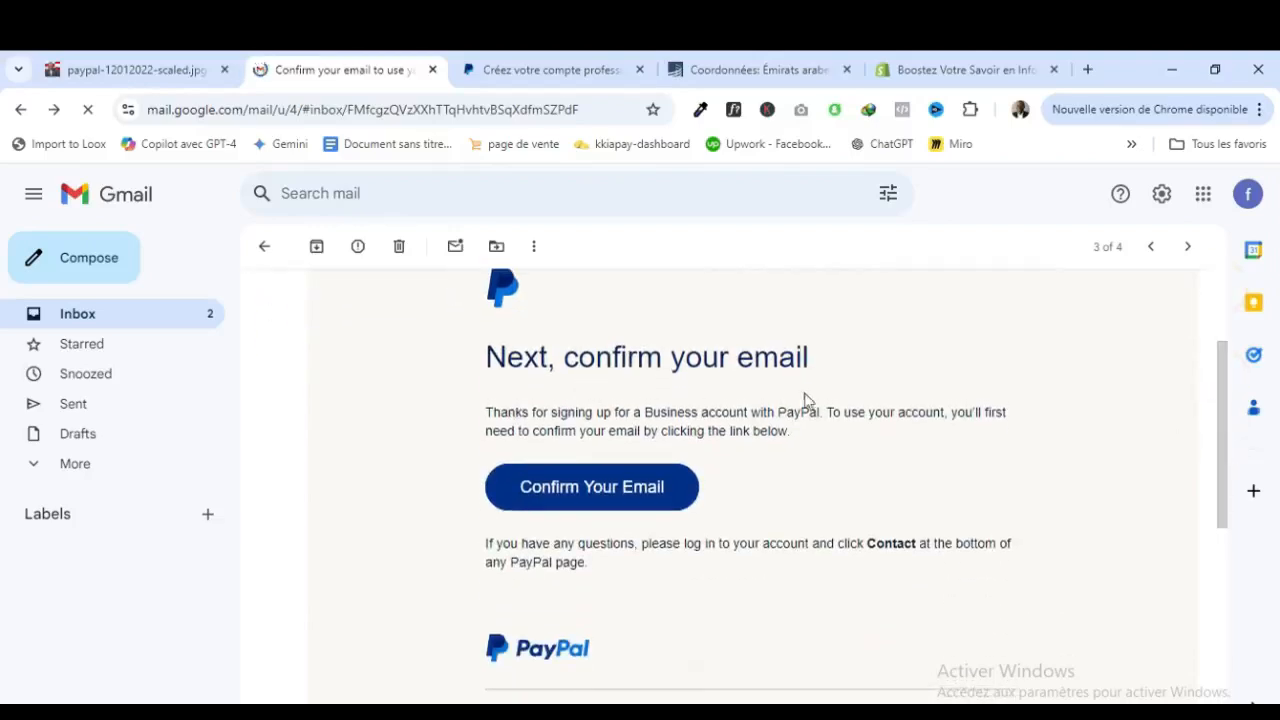
right_click(946, 312)
click(1058, 641)
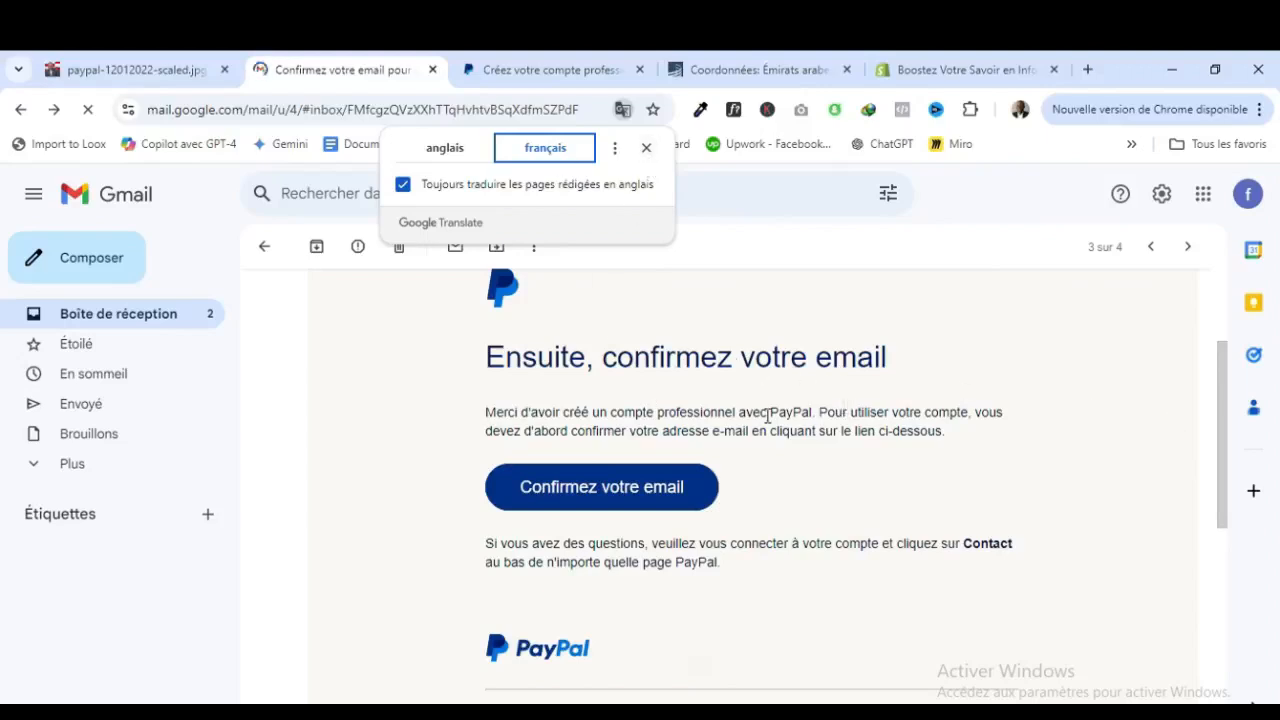
click(666, 490)
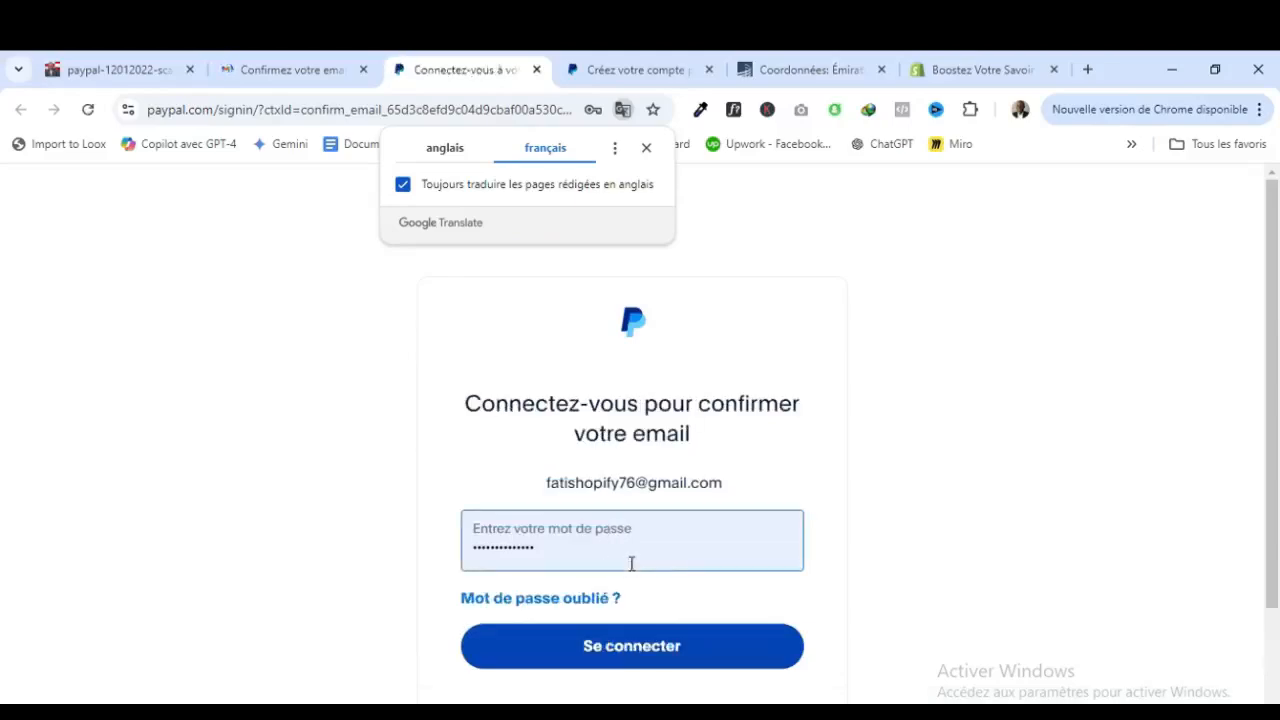
- Sign in with the account password, passing the 'I am human' check, to confirm the email
click(674, 559)
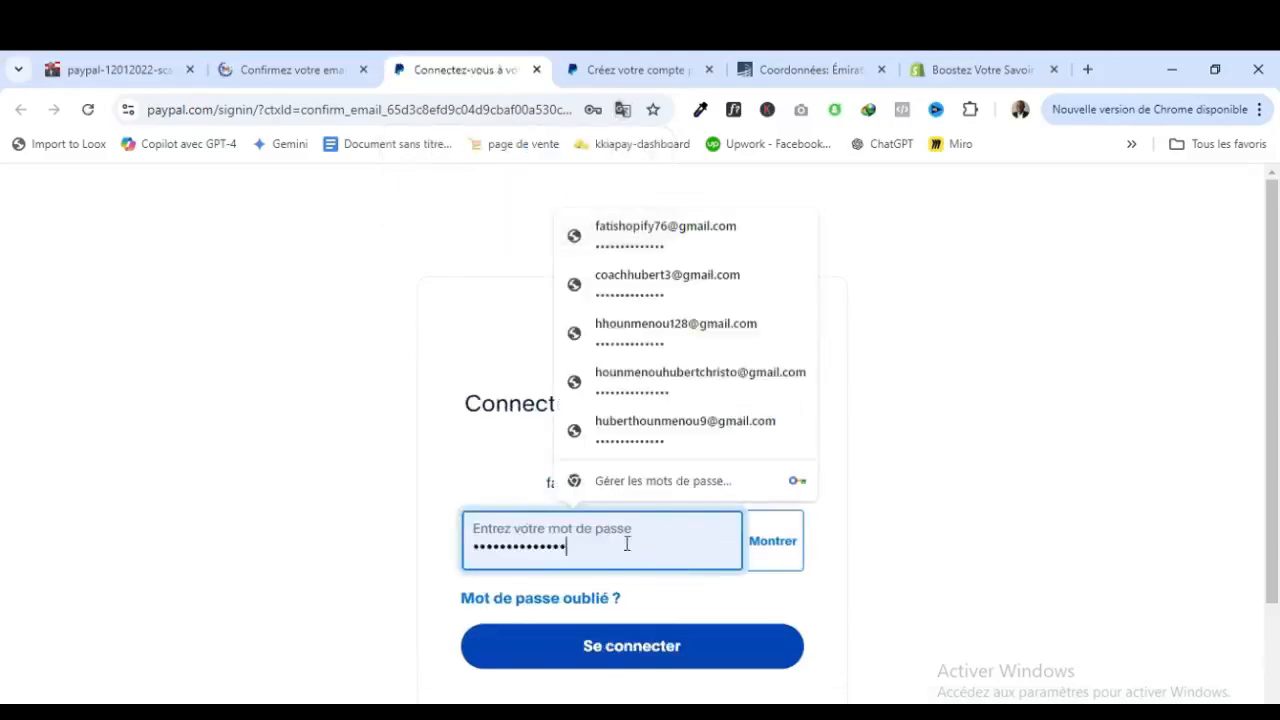
click(667, 561)
click(655, 664)
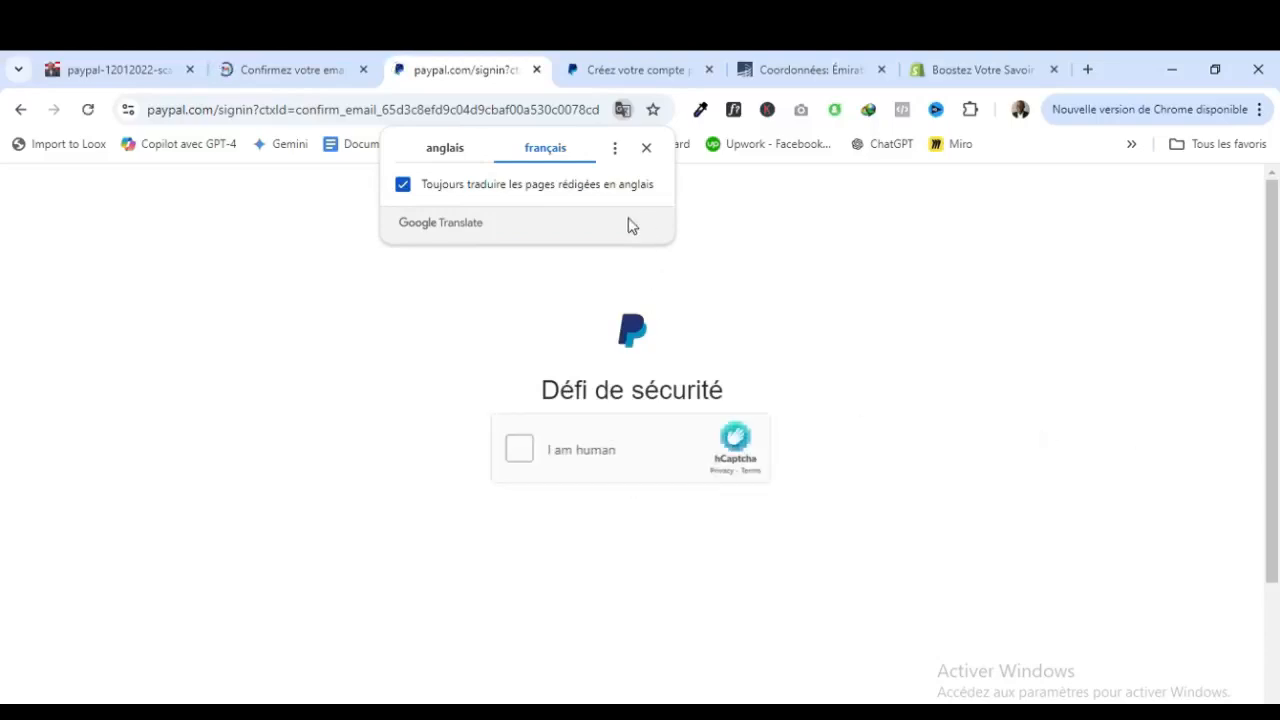
click(645, 150)
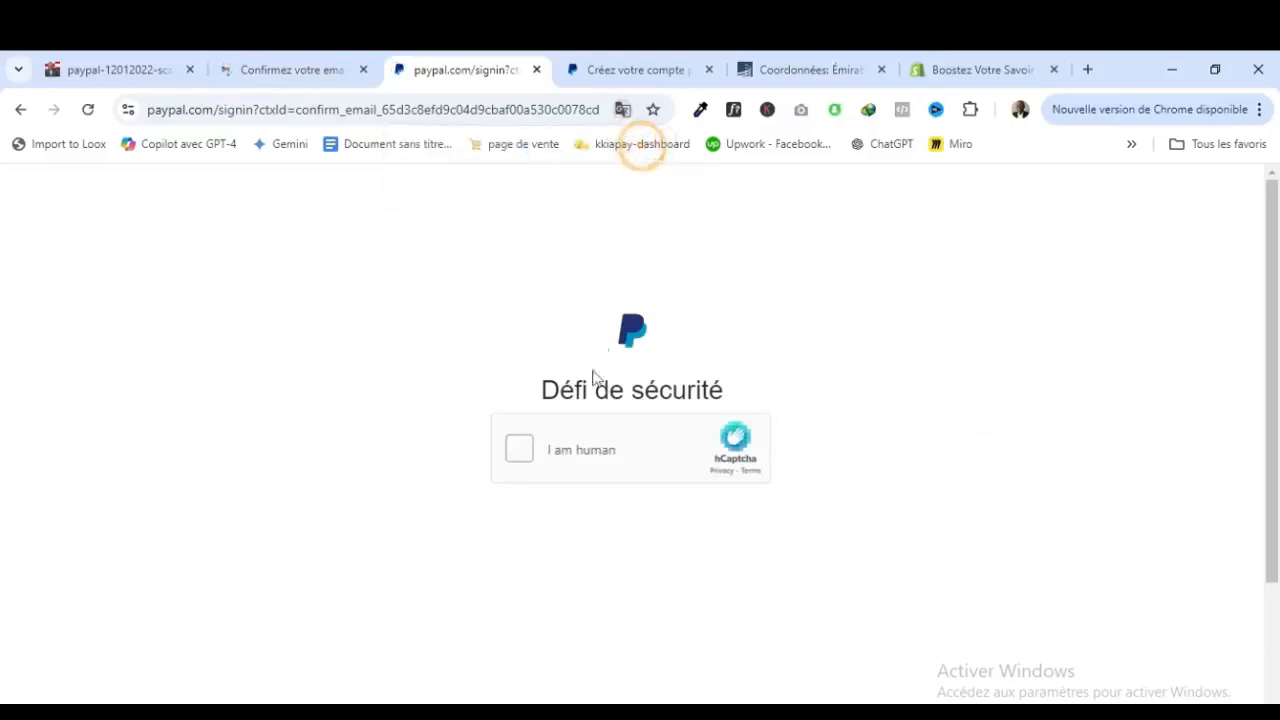
click(521, 451)
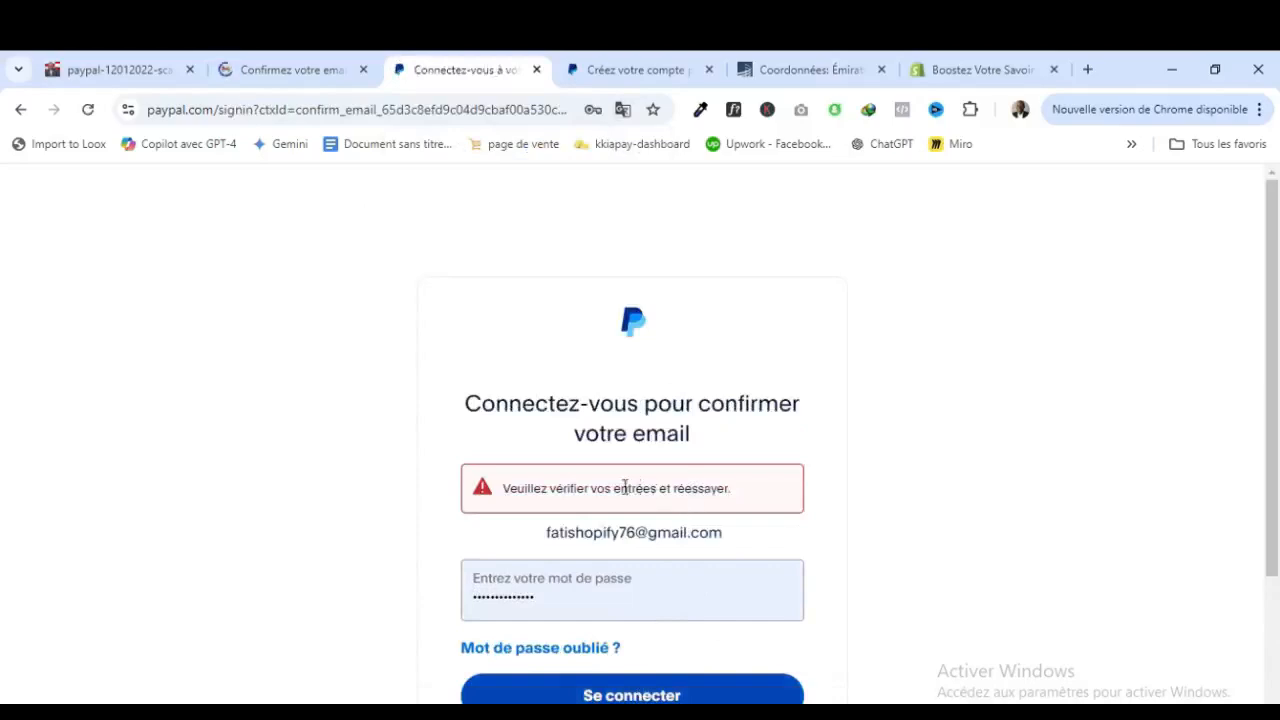
click(481, 488)
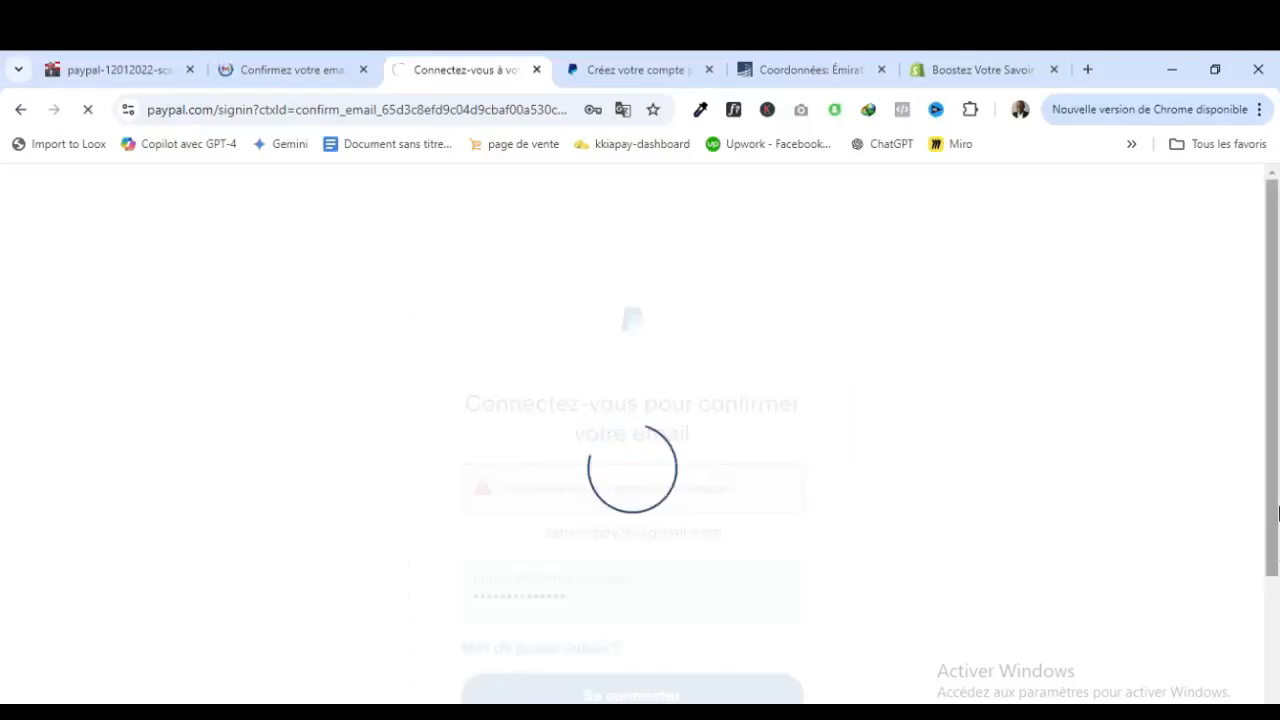
scroll(1277, 493, down, 2)
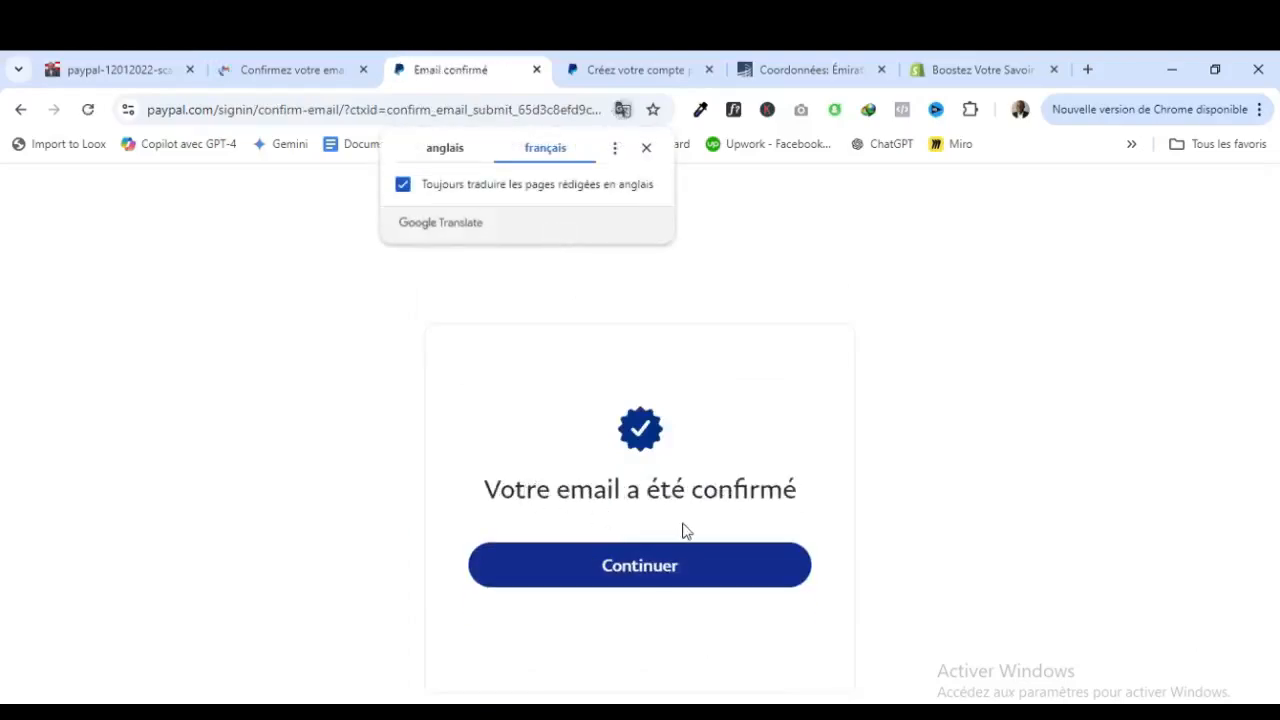
- Dismiss the Translate popup, then choose Continuer on the 'Email confirmé' page to reach the dashboard
click(646, 147)
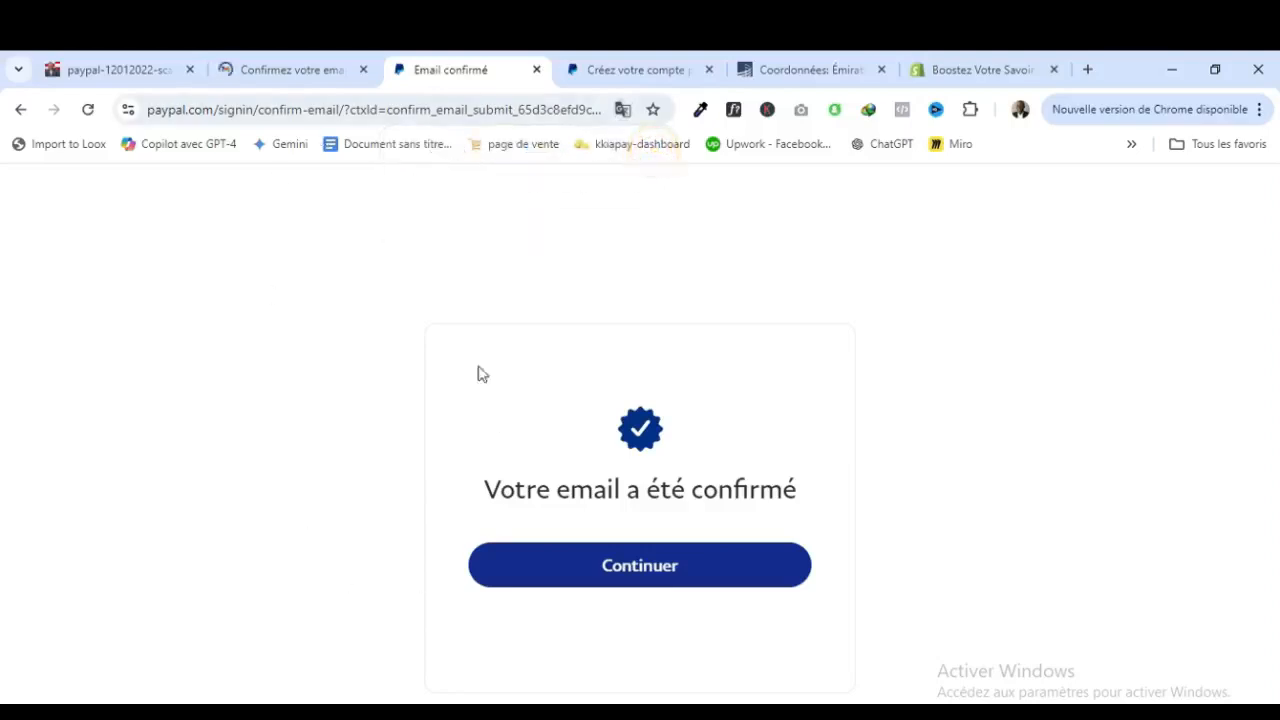
drag(424, 318, 799, 488)
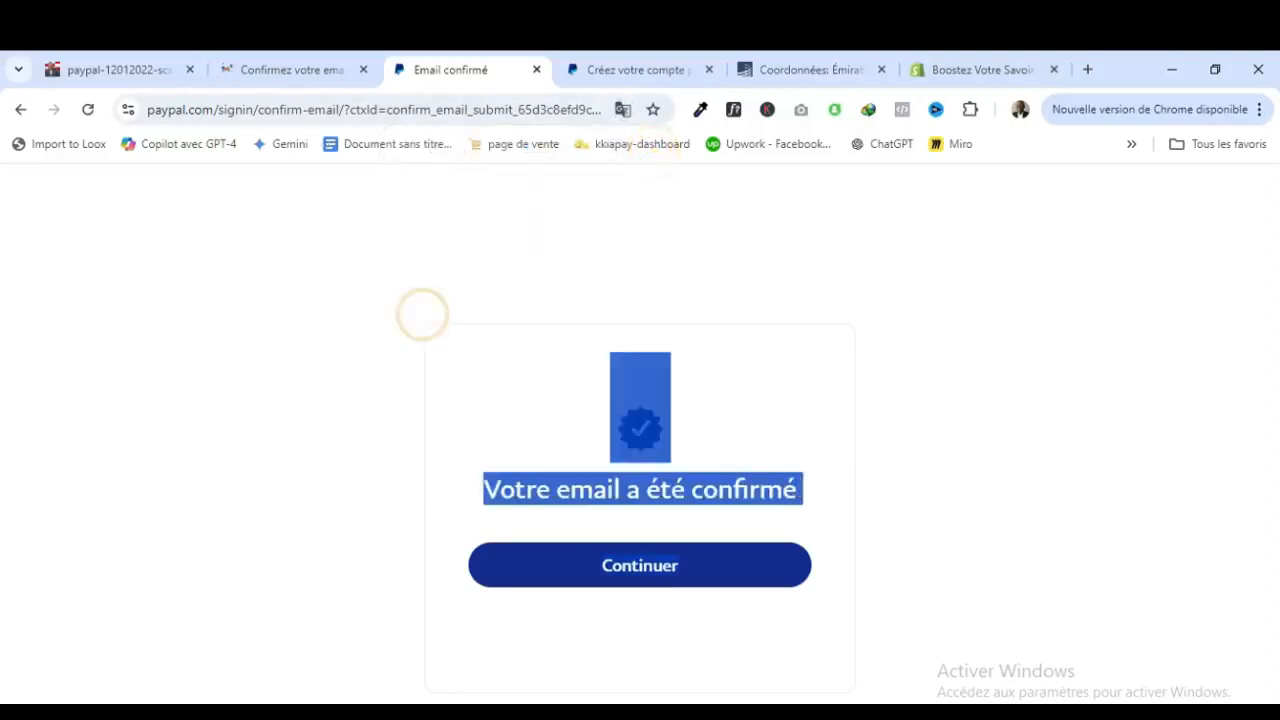
click(949, 456)
click(727, 401)
click(628, 268)
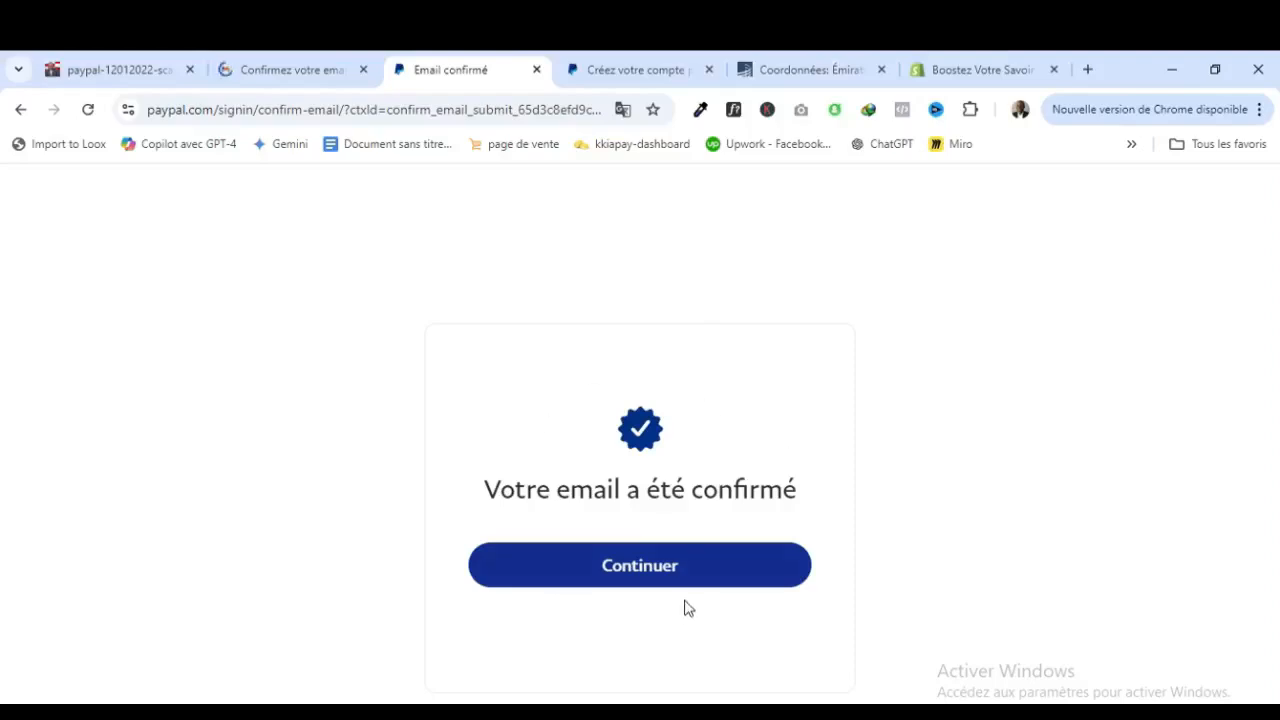
click(292, 70)
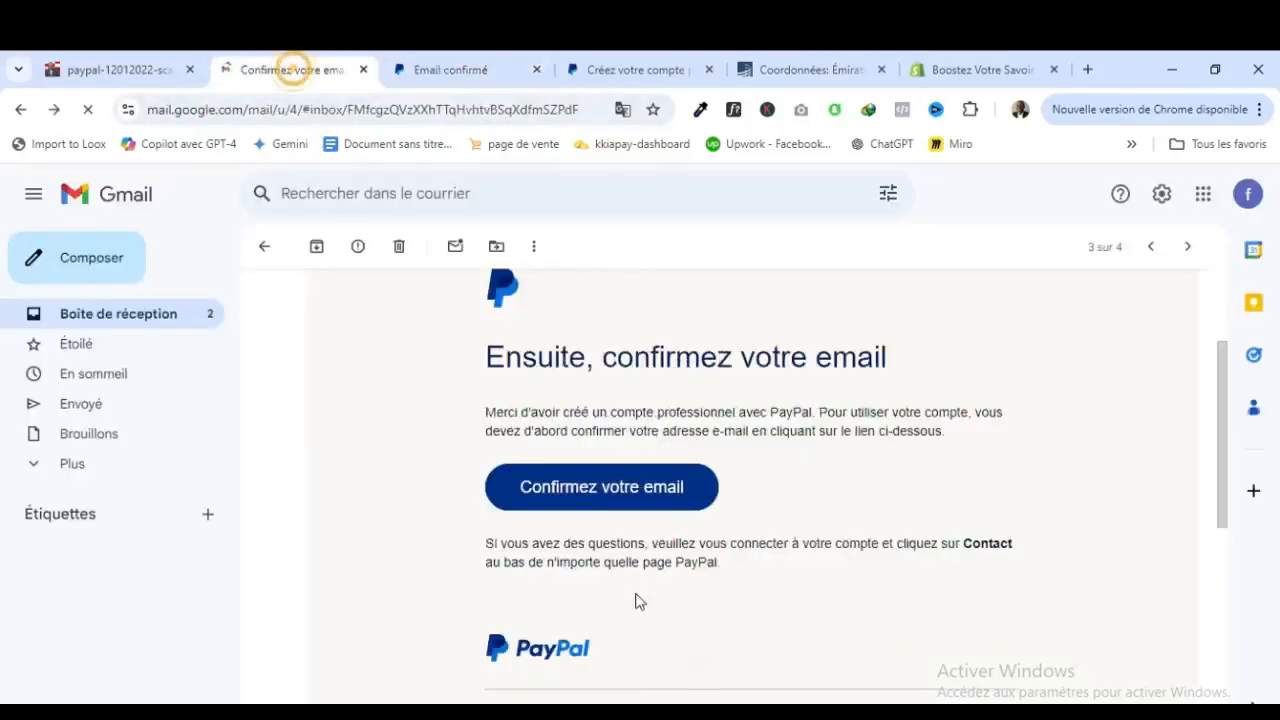
click(433, 78)
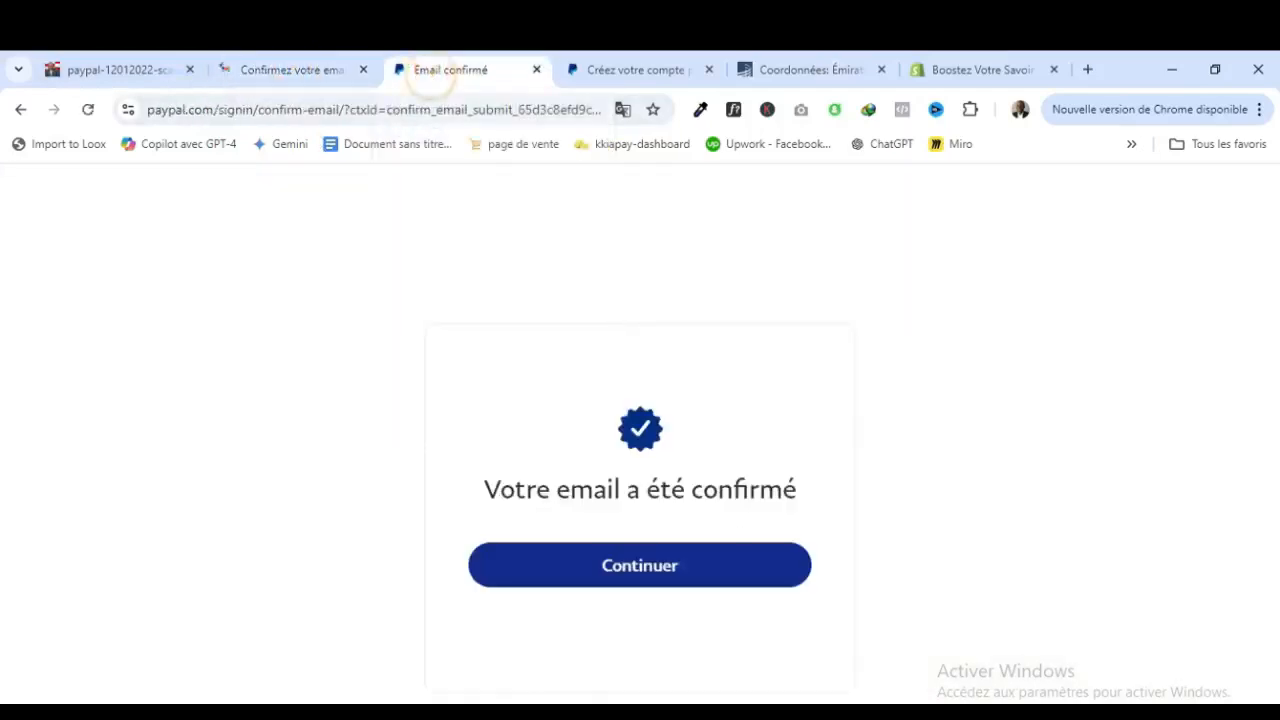
click(703, 583)
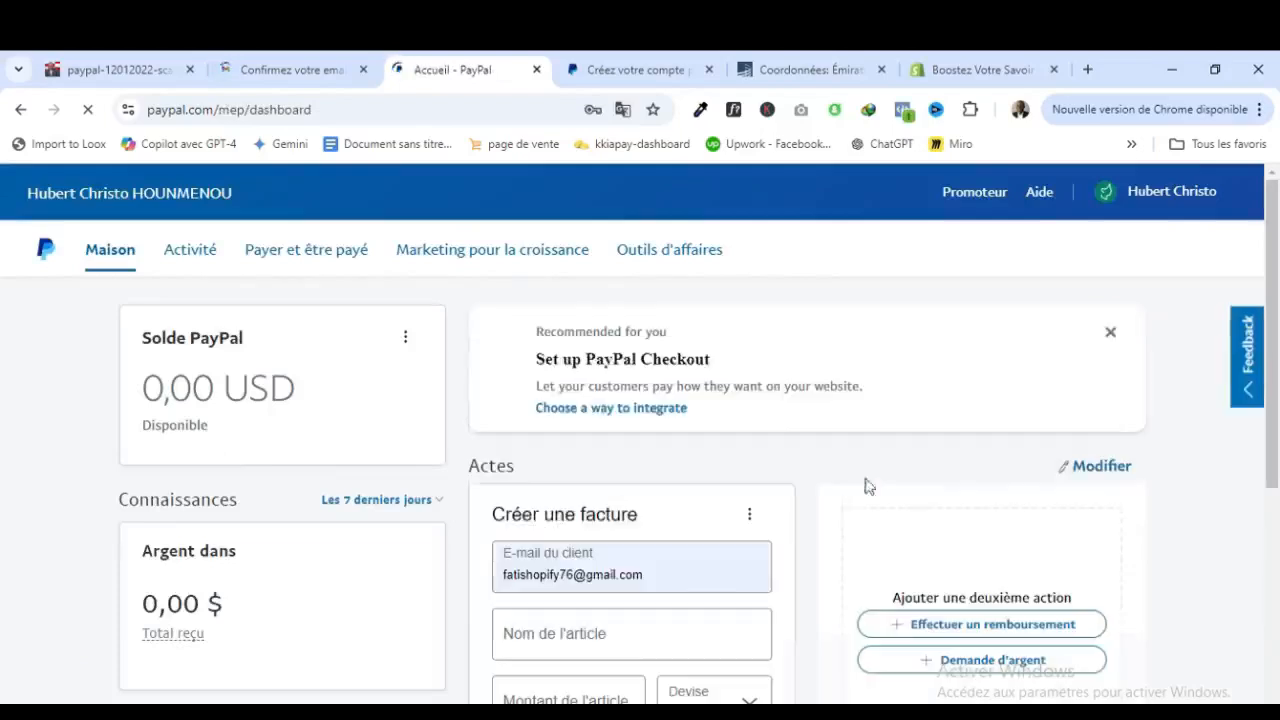
drag(1272, 340, 1274, 240)
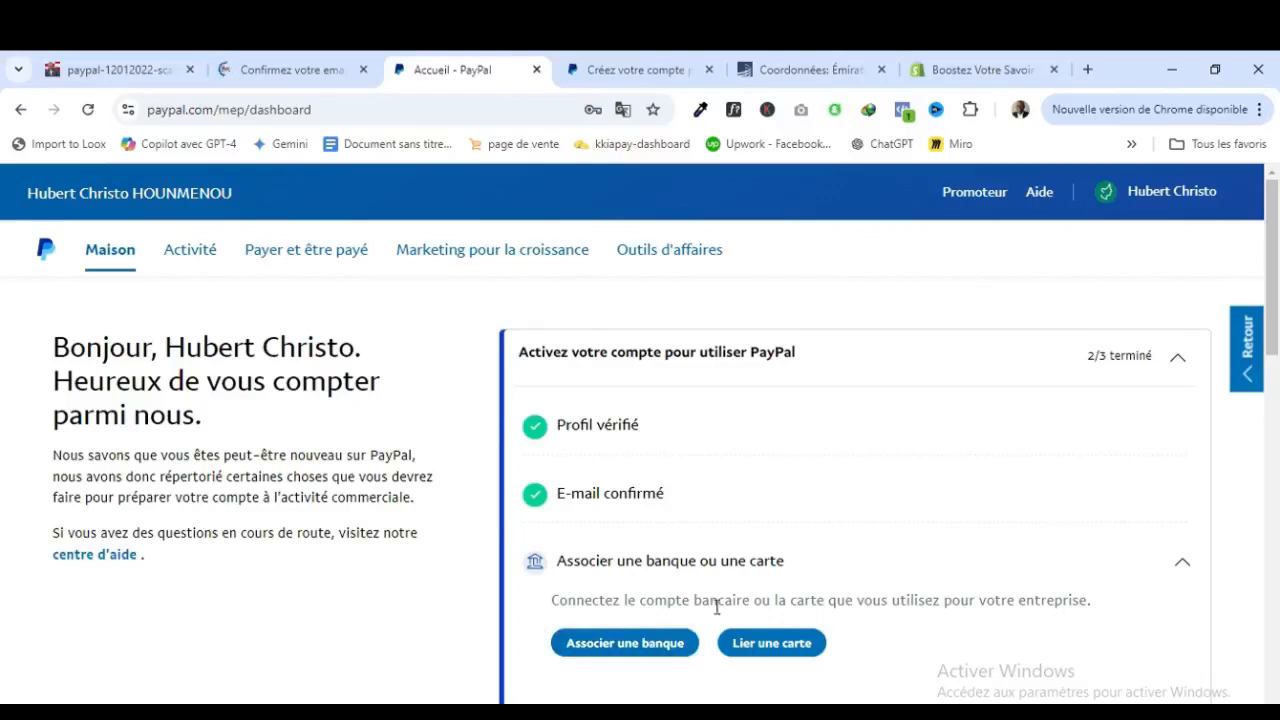
scroll(1146, 417, down, 3)
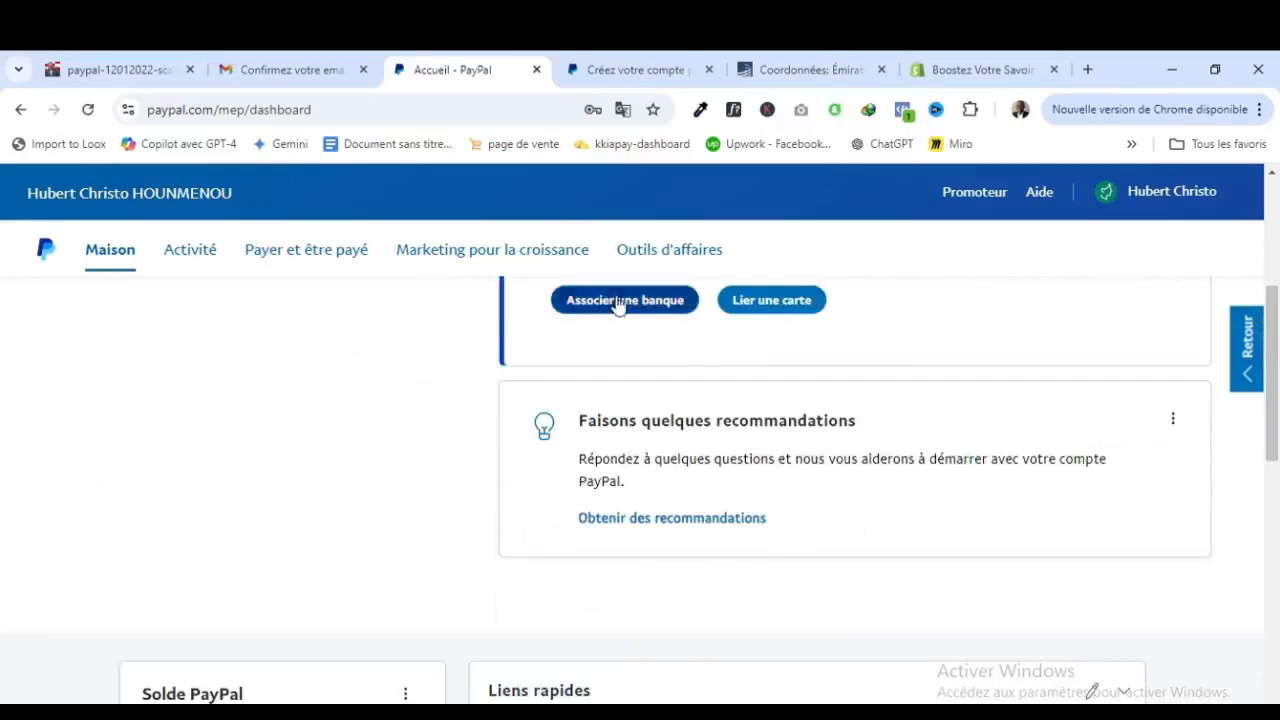
click(620, 302)
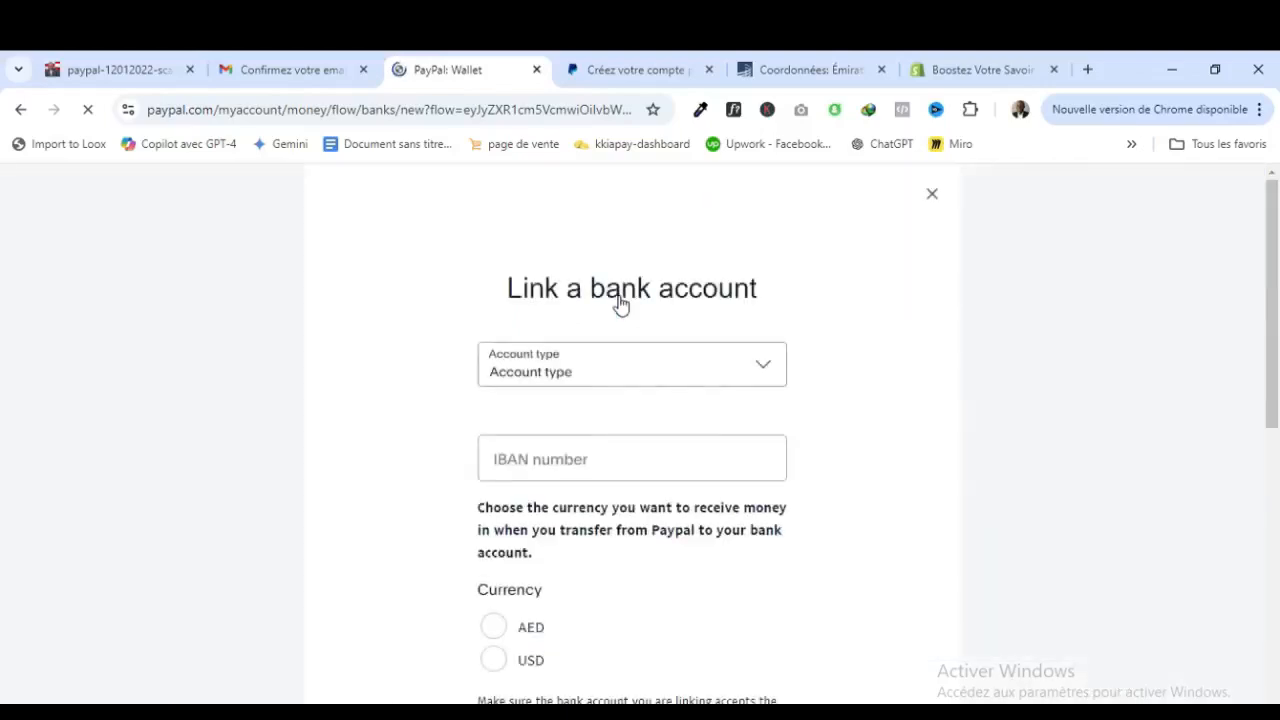
click(756, 362)
click(754, 362)
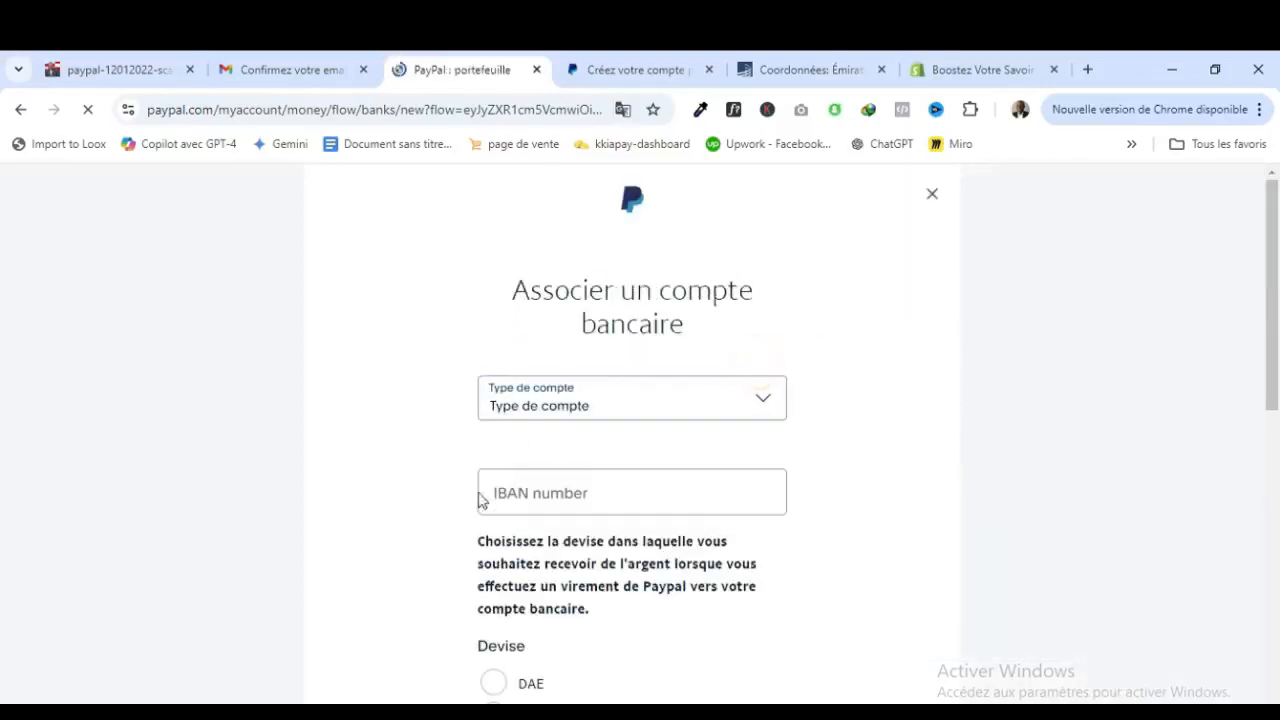
click(580, 500)
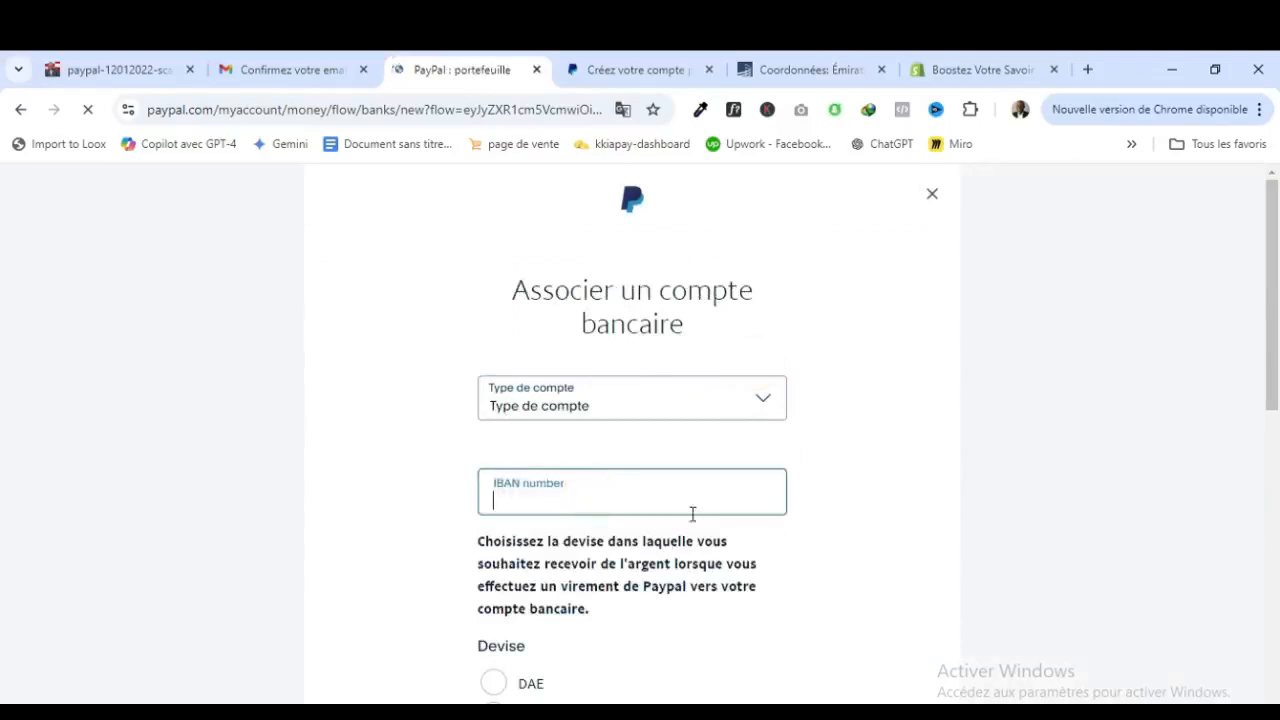
scroll(908, 470, down, 8)
scroll(892, 475, up, 7)
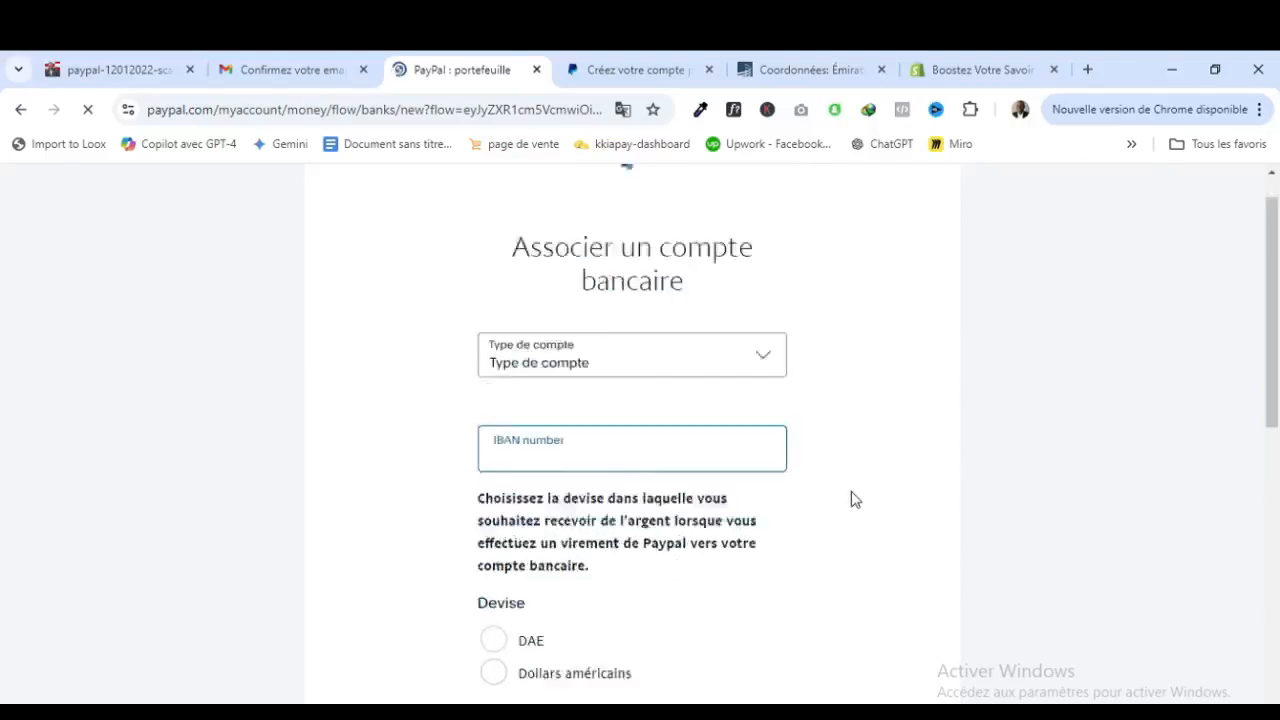
scroll(854, 500, down, 7)
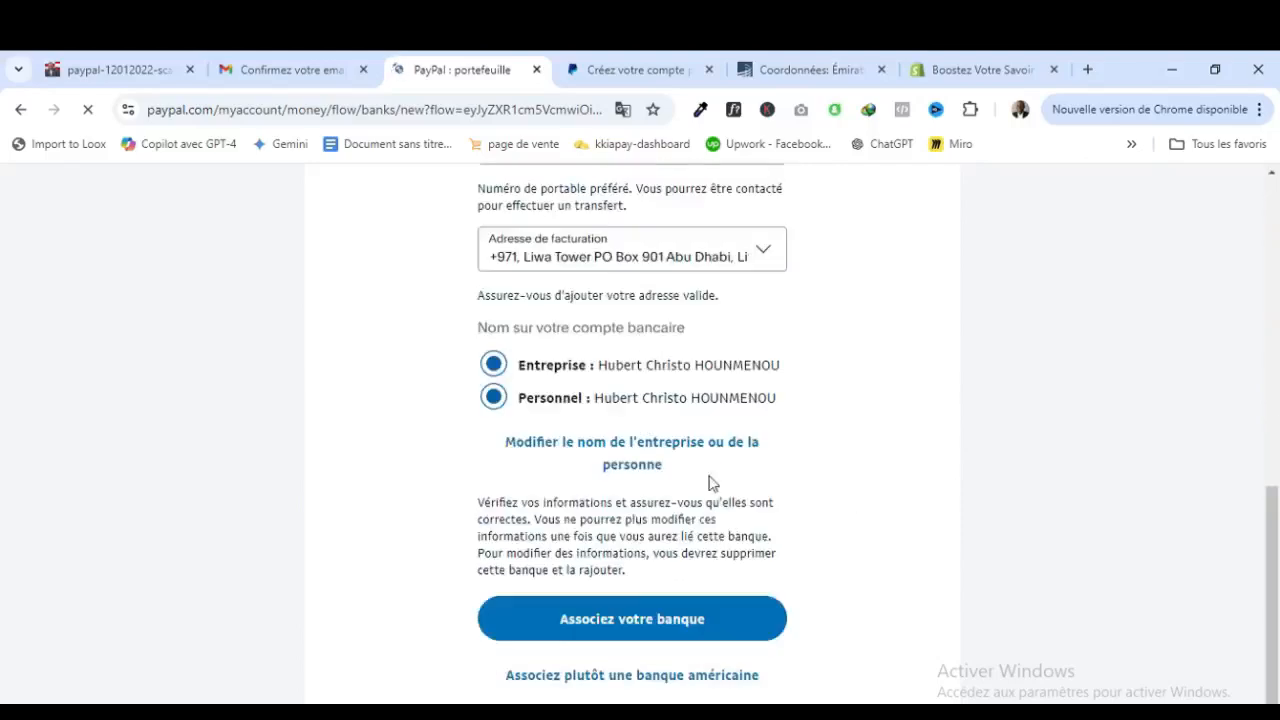
click(494, 366)
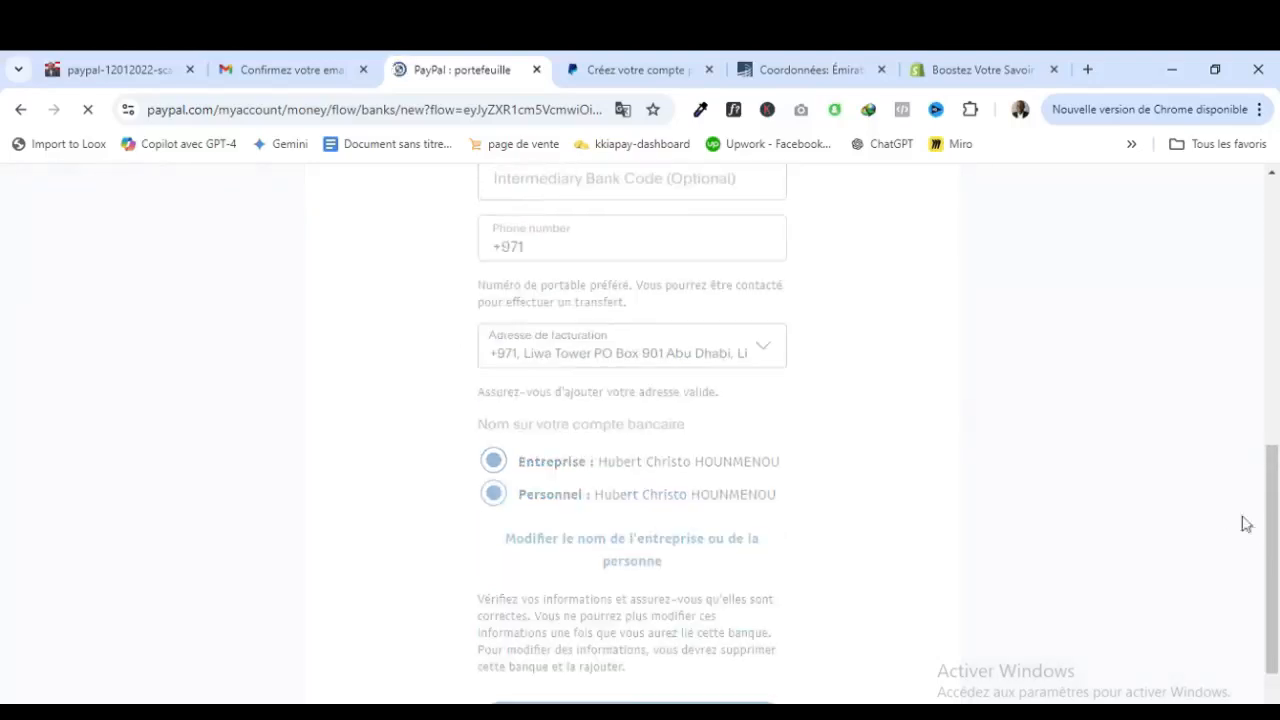
drag(1274, 507, 1278, 347)
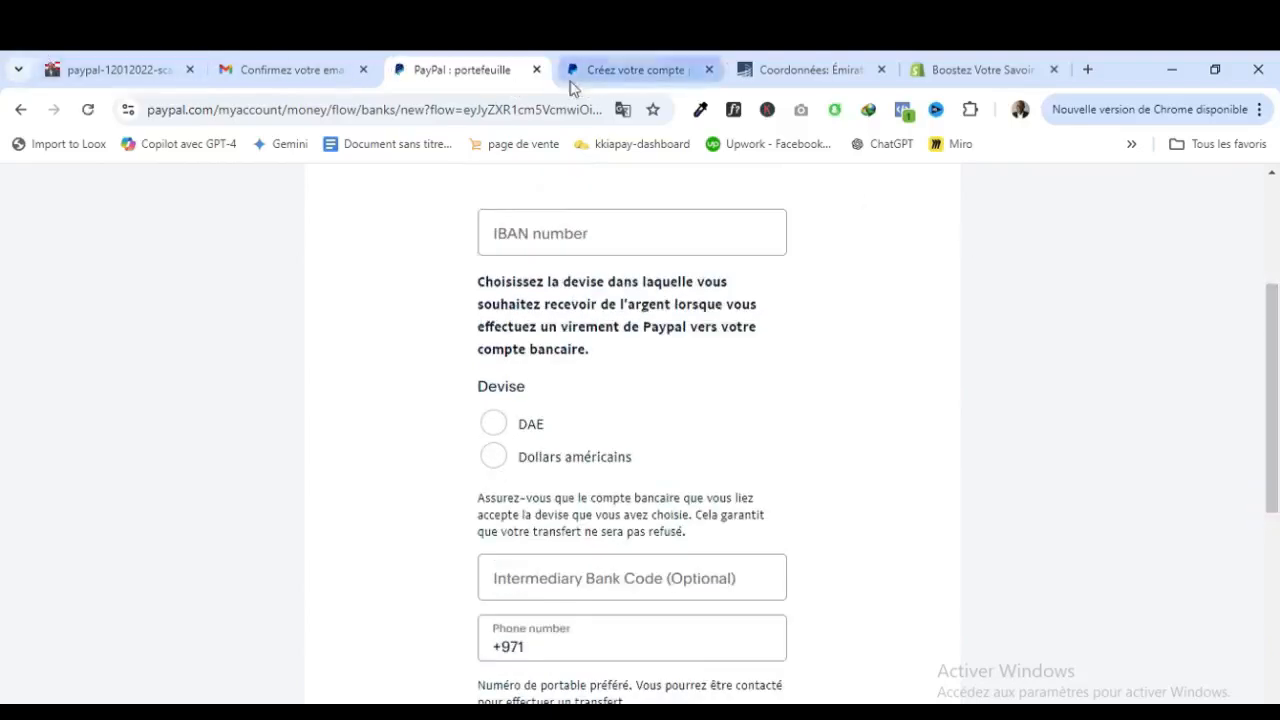
click(20, 109)
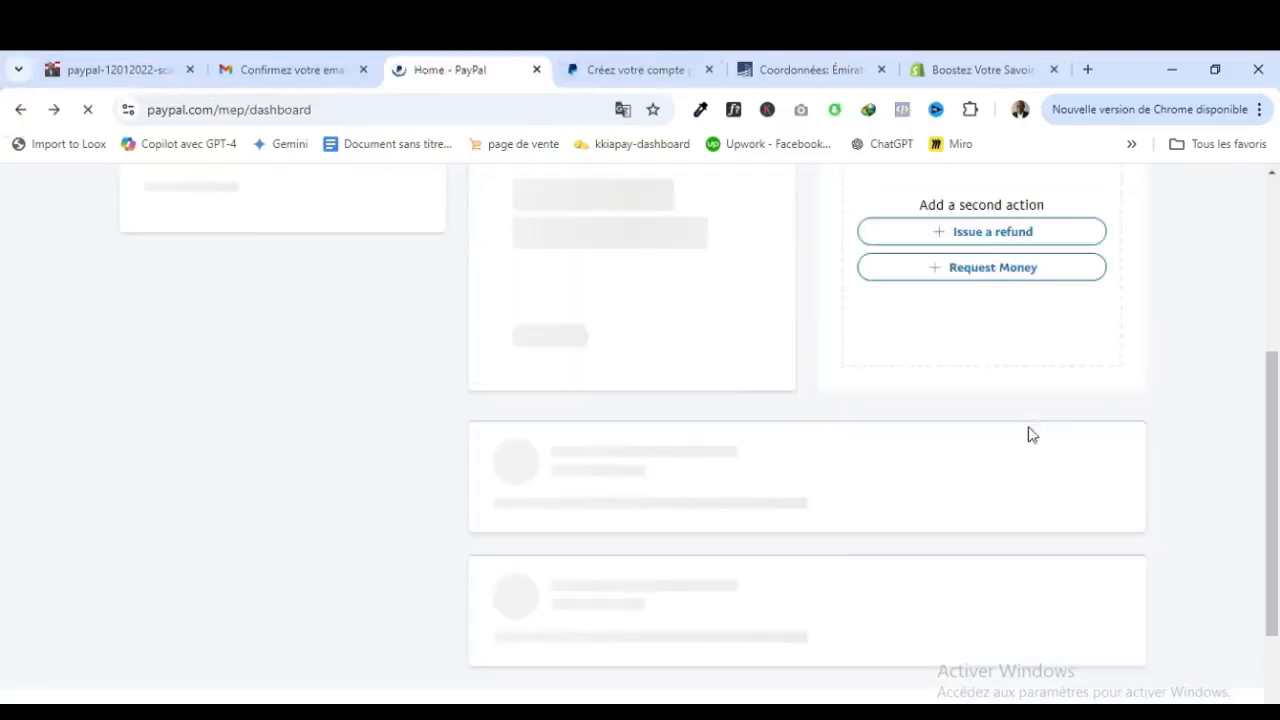
drag(1277, 364, 1278, 205)
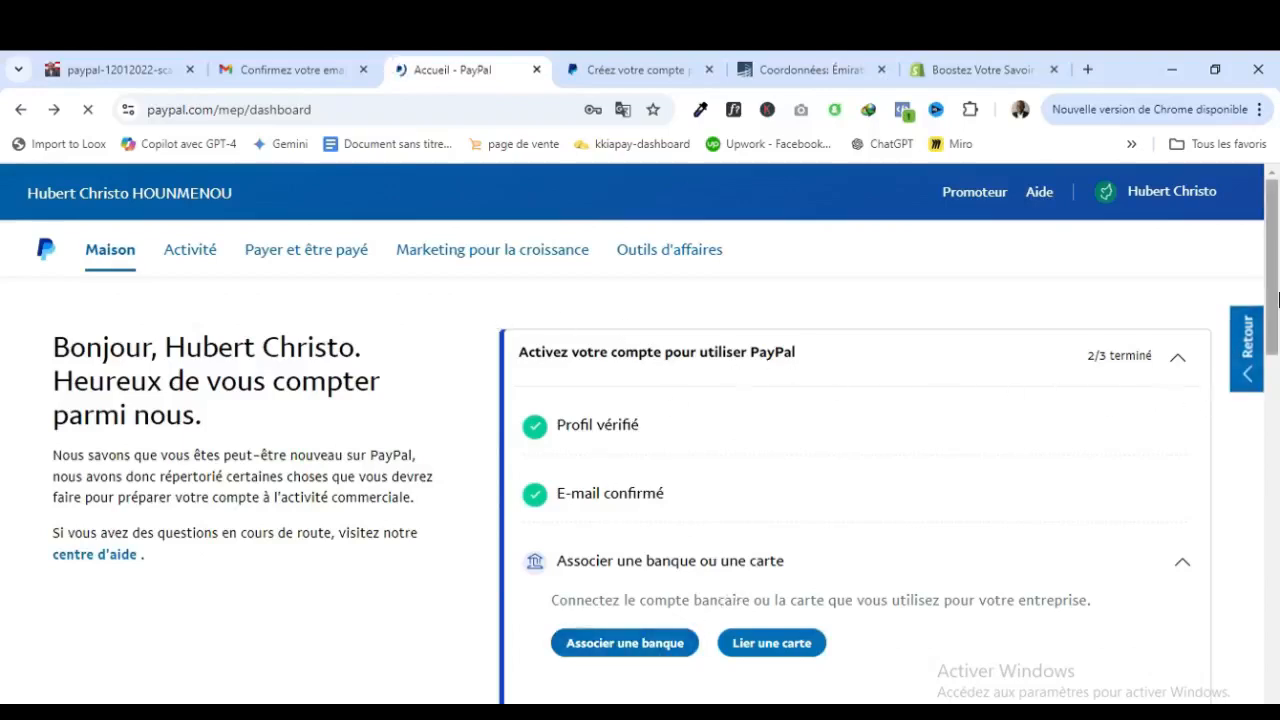
drag(1270, 300, 1276, 596)
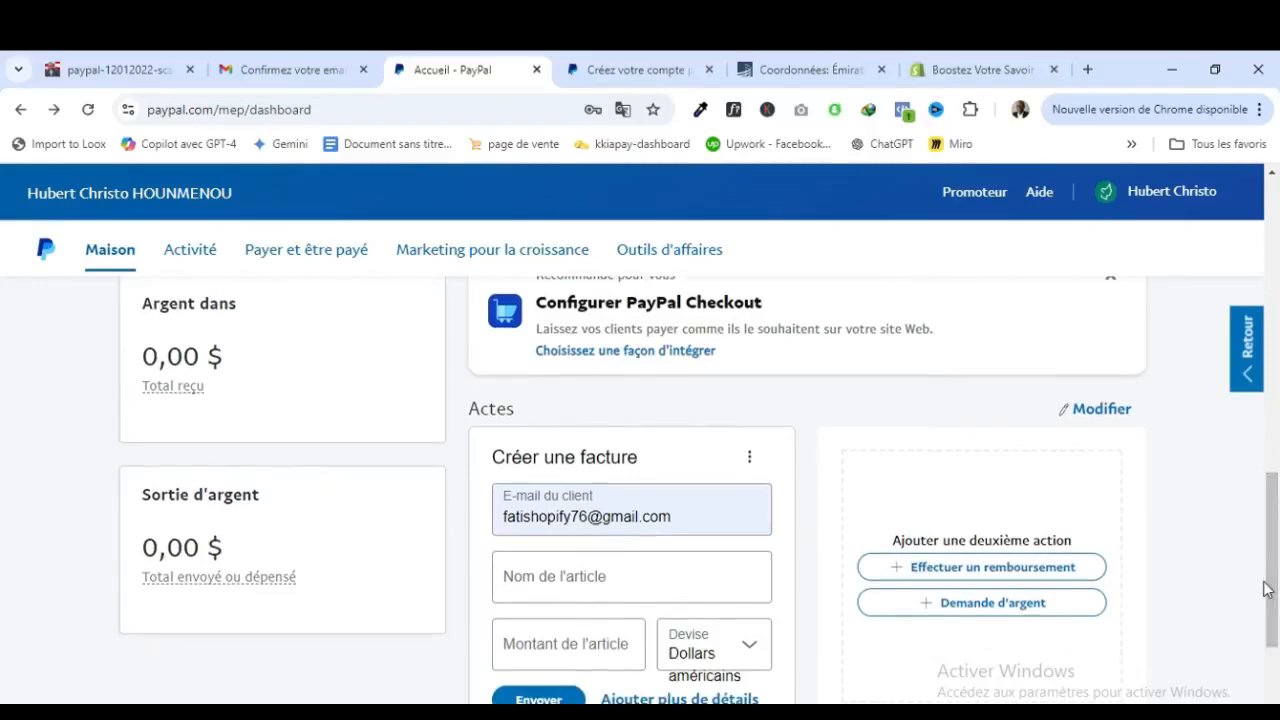
scroll(1266, 588, up, 3)
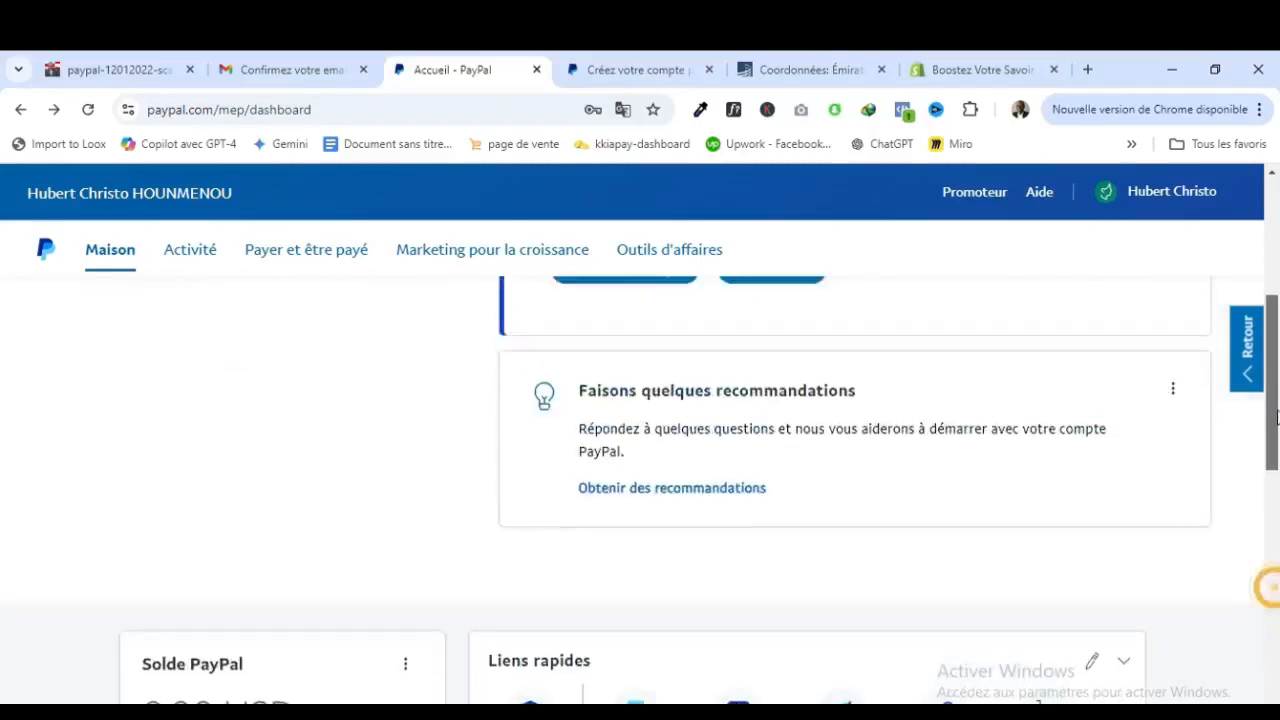
scroll(1277, 323, up, 1)
scroll(1277, 323, up, 3)
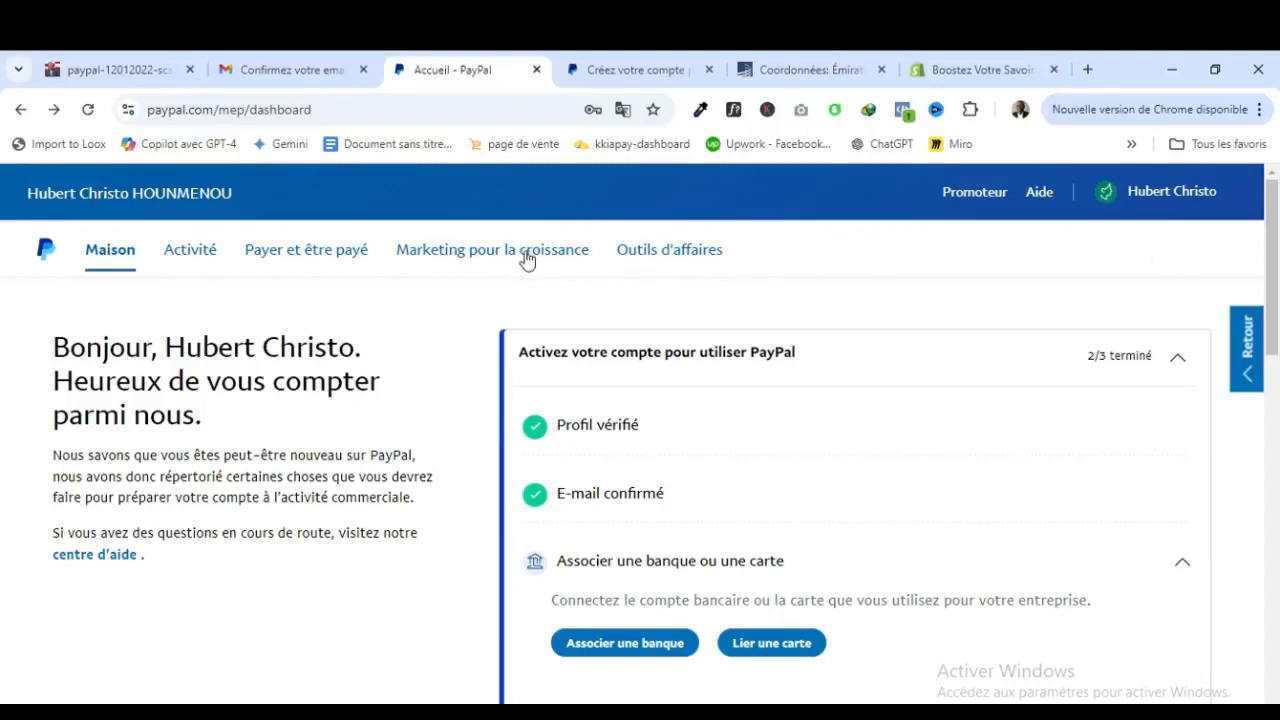
mouse_move(1251, 219)
drag(1258, 220, 1260, 440)
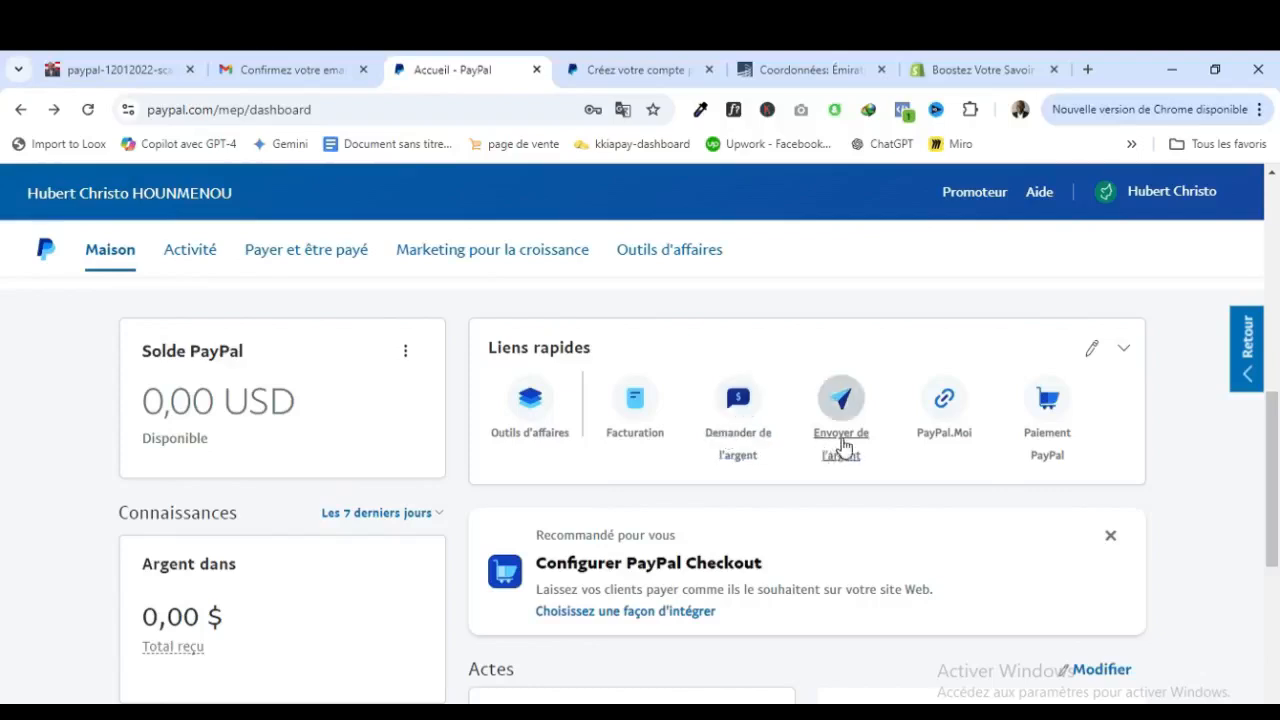
click(1025, 388)
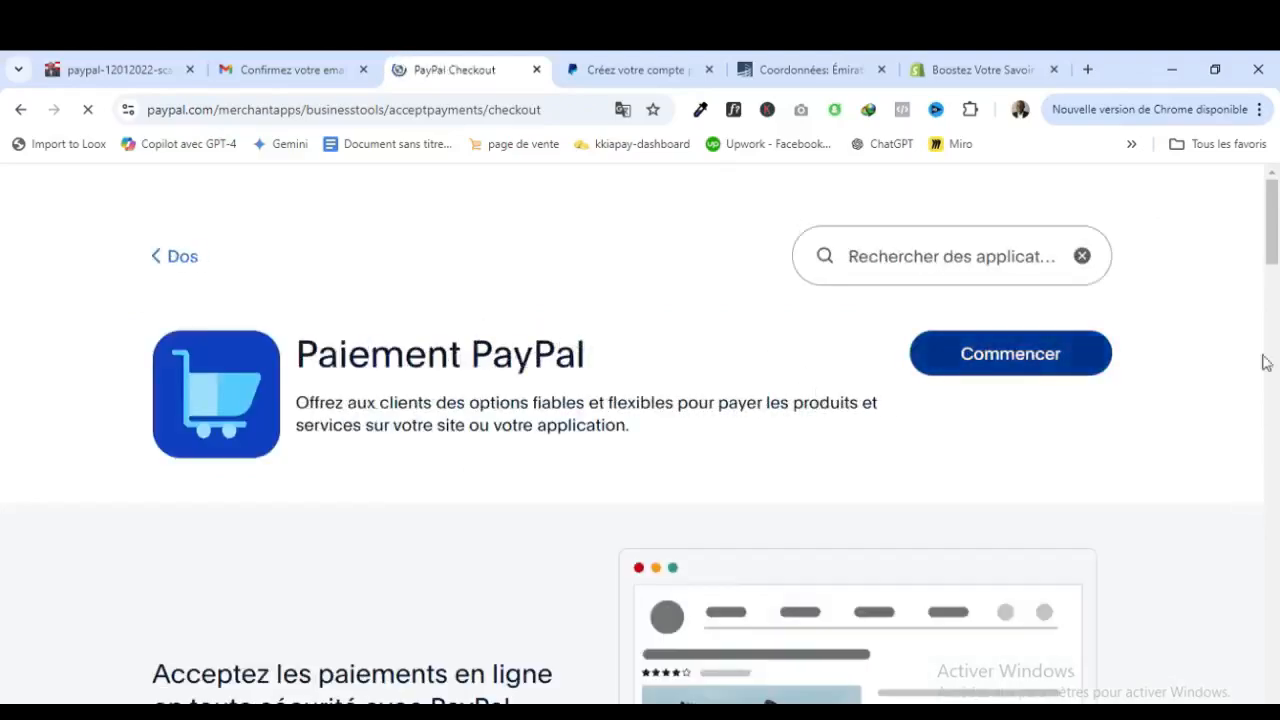
drag(1272, 224, 1275, 293)
scroll(1274, 293, up, 5)
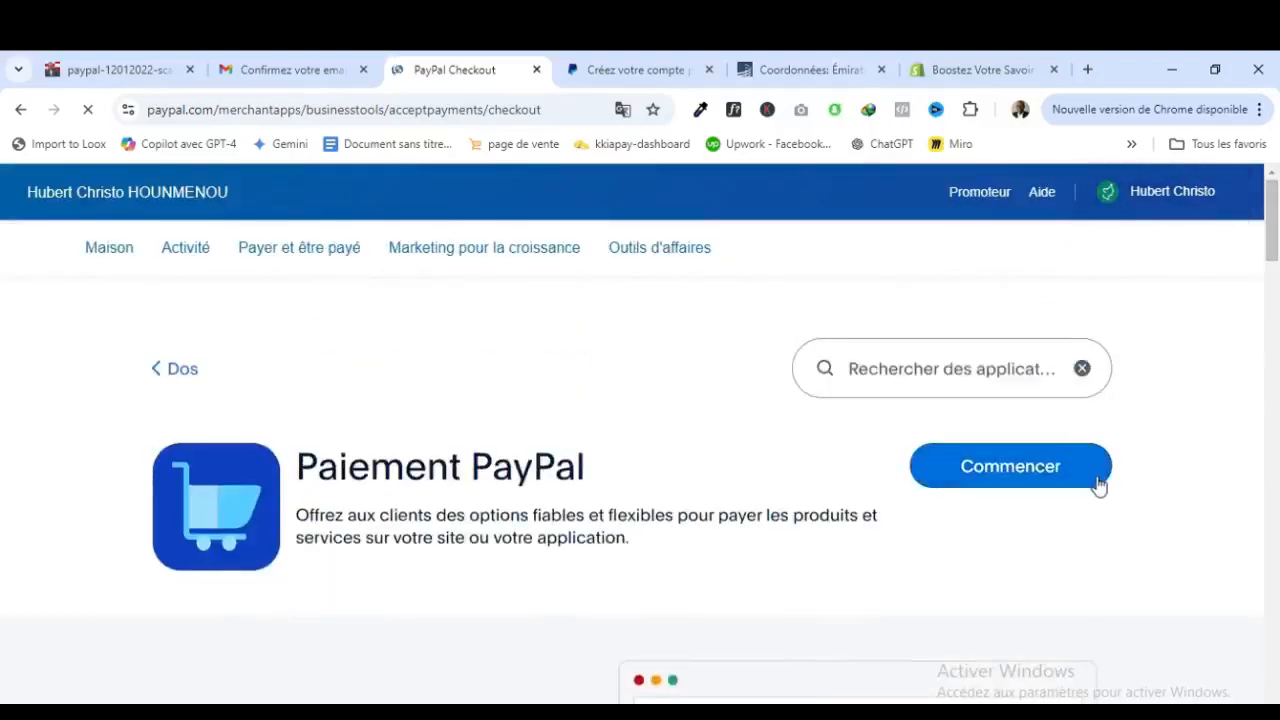
click(1097, 482)
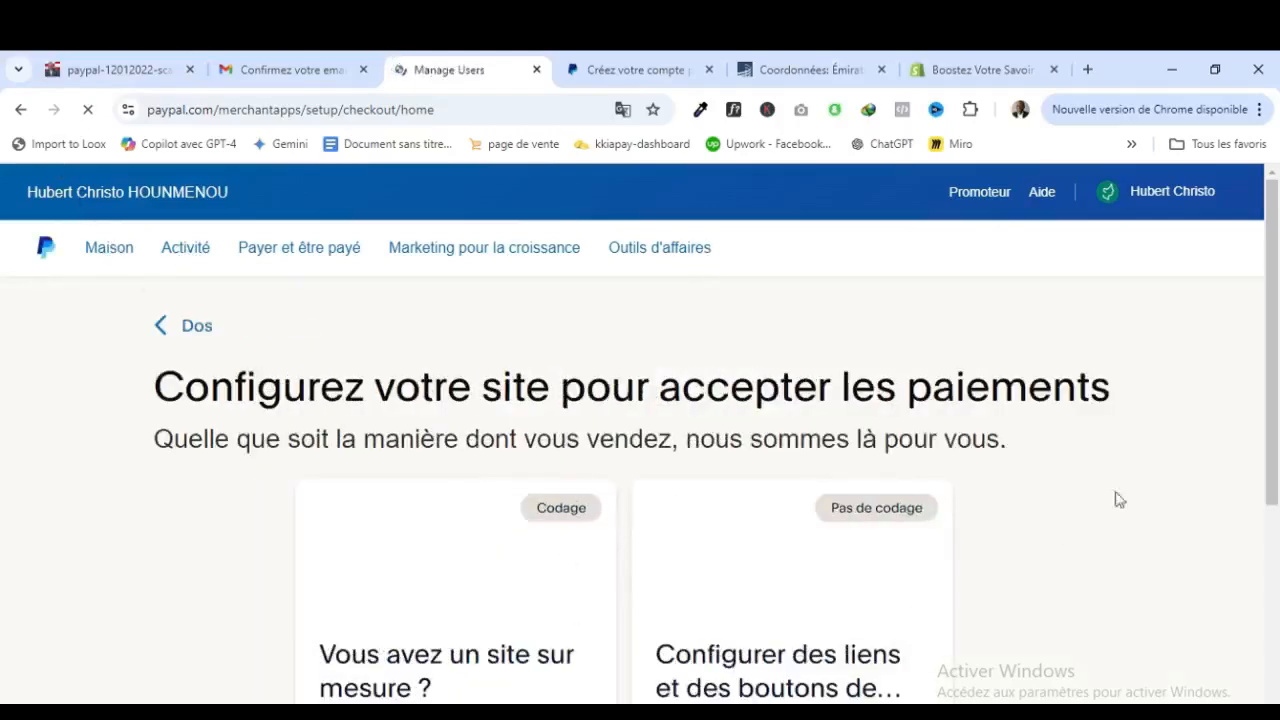
drag(1262, 360, 1251, 443)
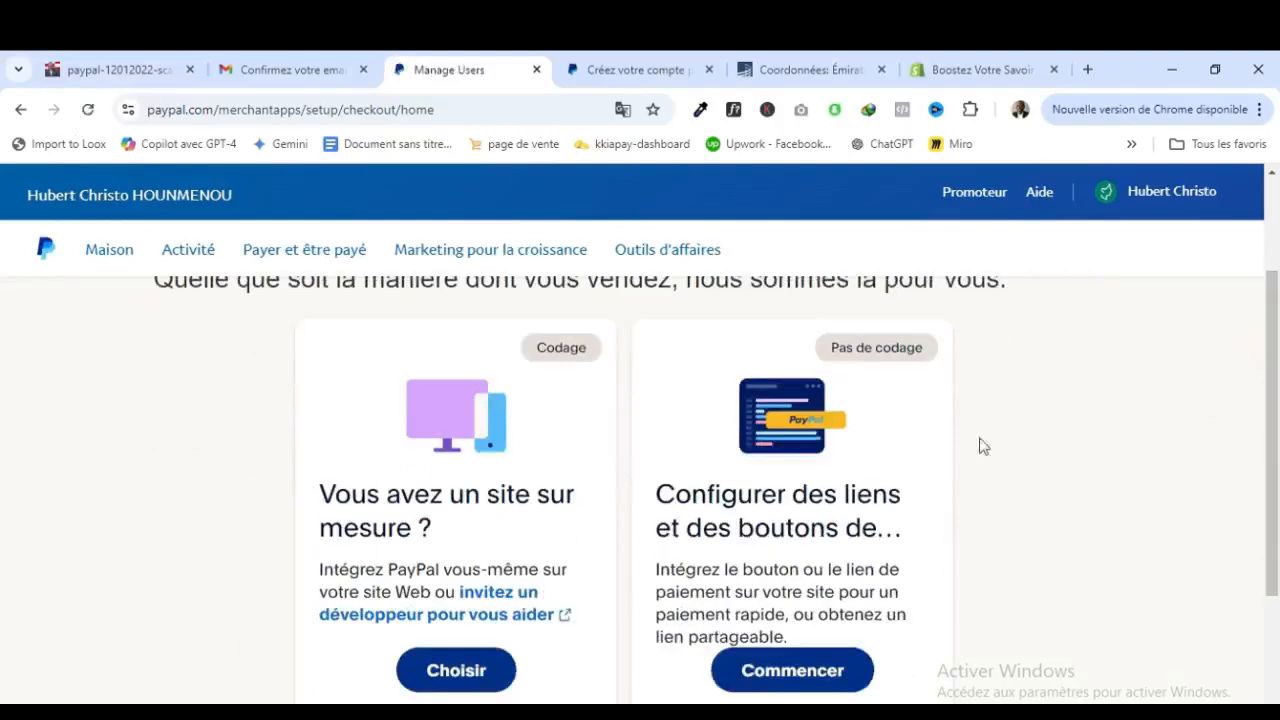
click(110, 248)
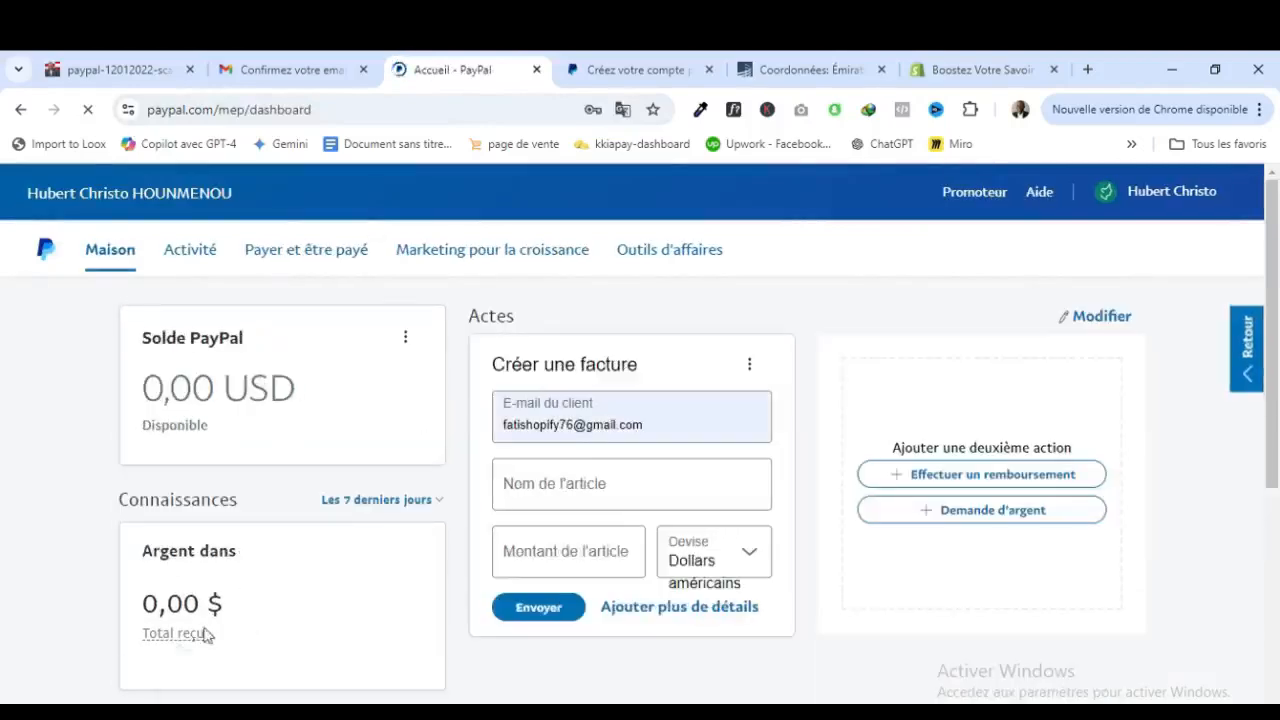
- Scroll the dashboard and choose 'Paramètres du profil' from the account name menu
mouse_move(200, 641)
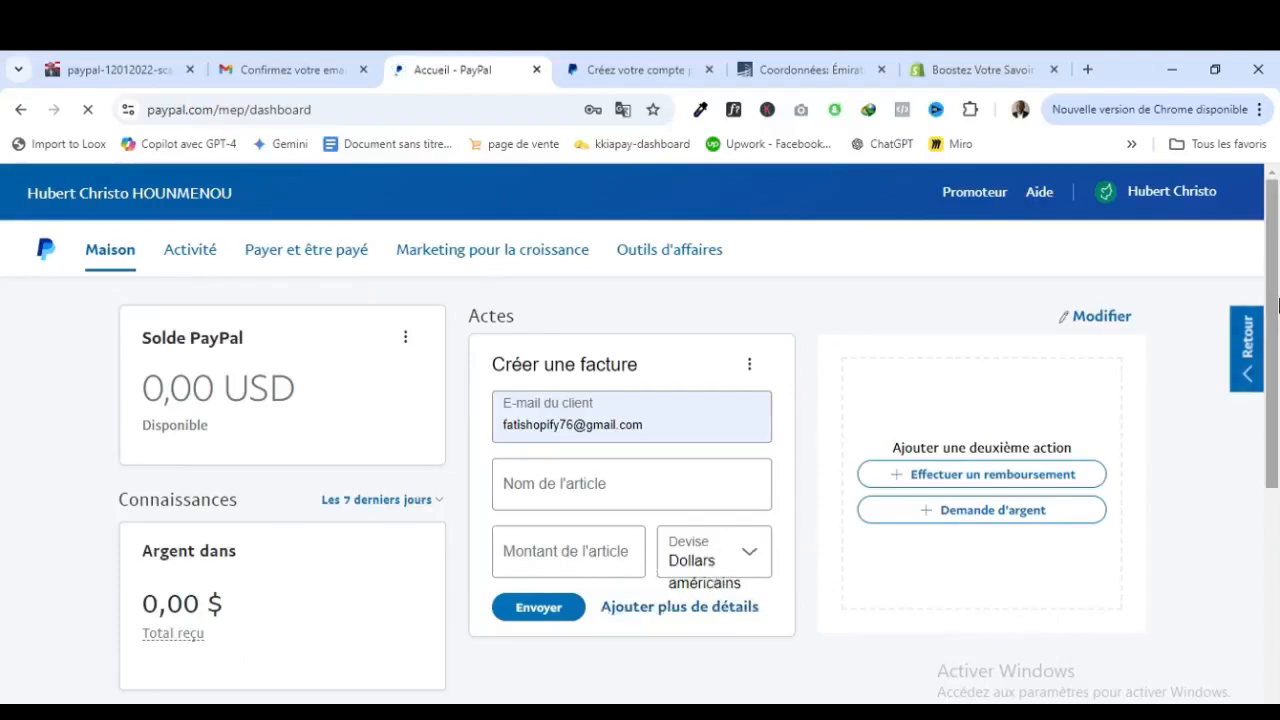
drag(1275, 352, 1276, 410)
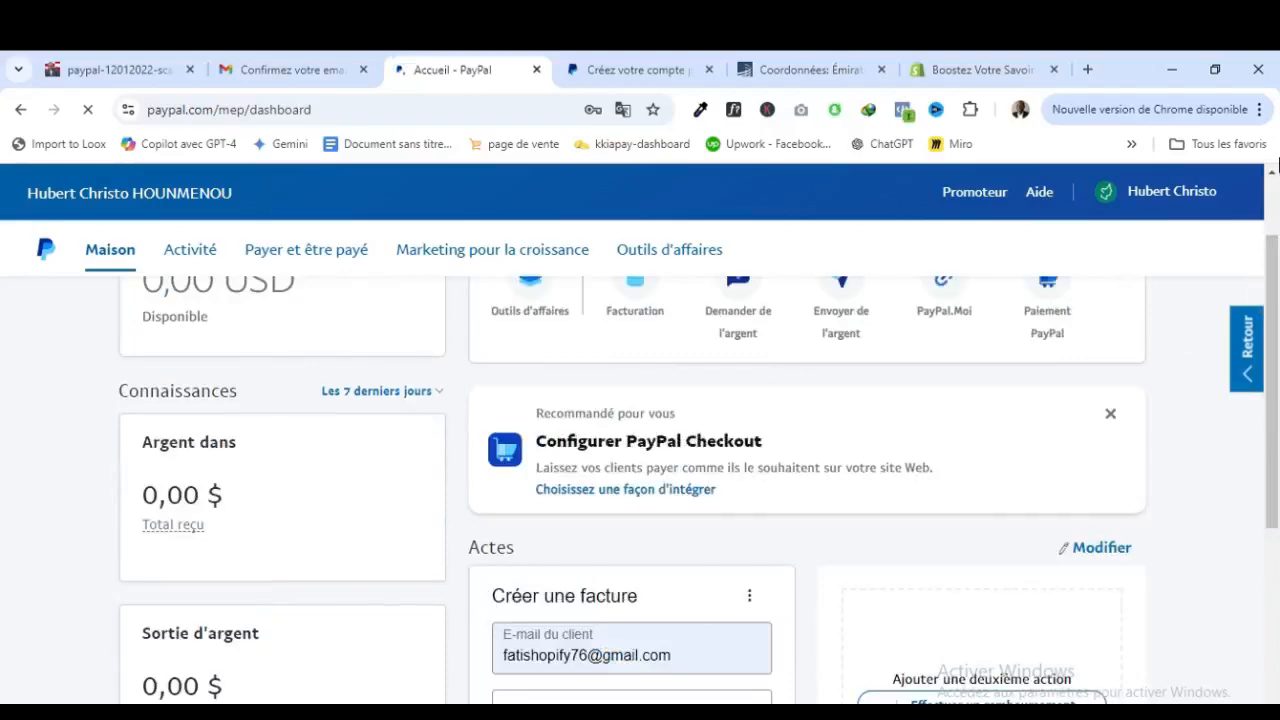
drag(1275, 470, 1276, 162)
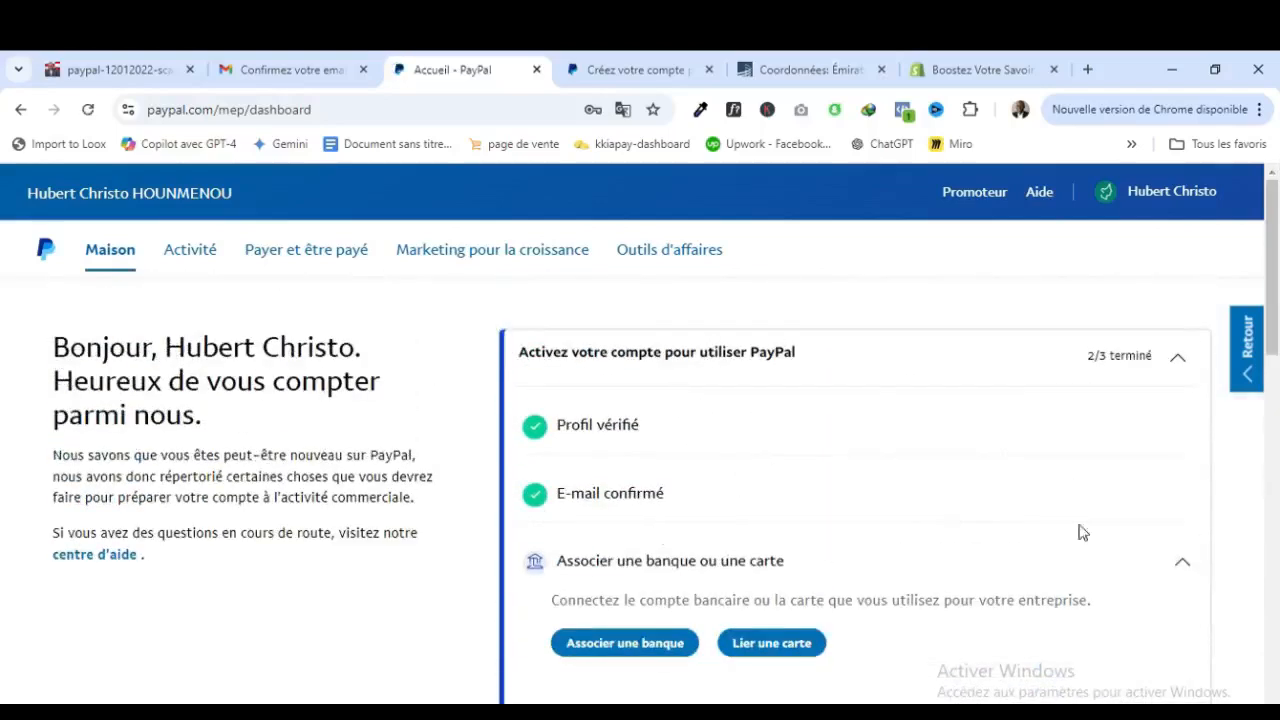
click(1148, 196)
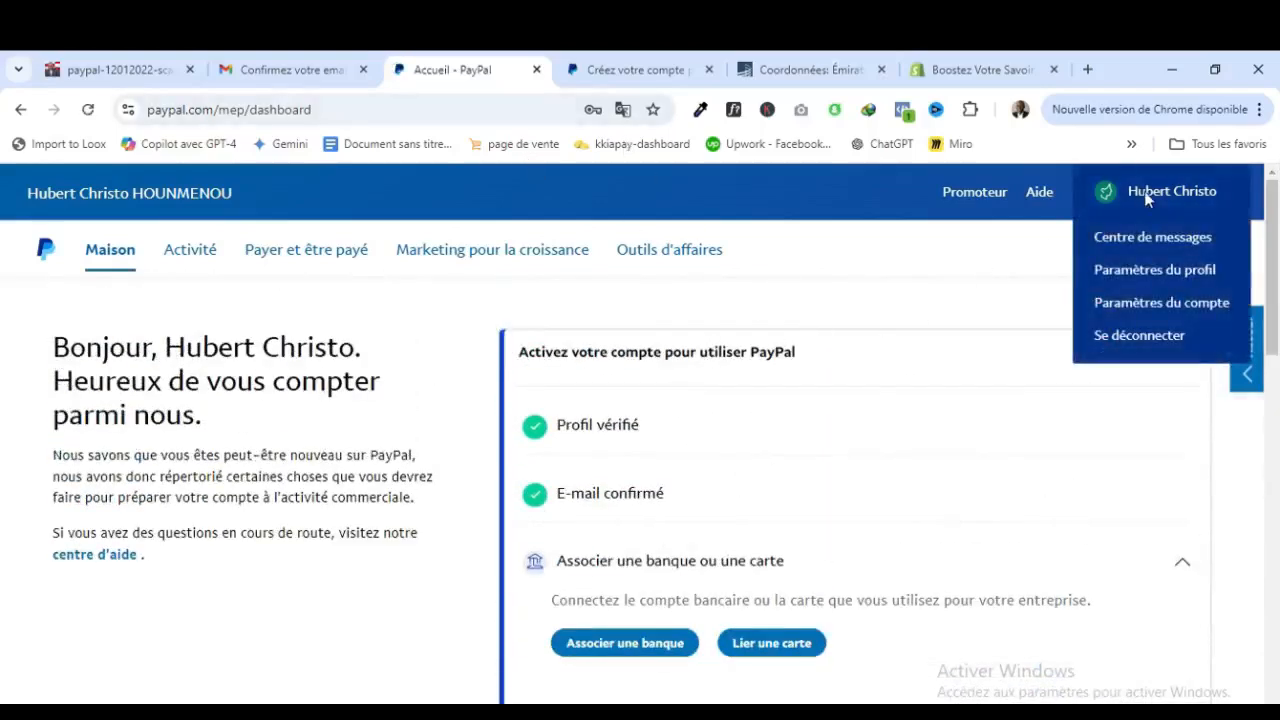
click(1136, 280)
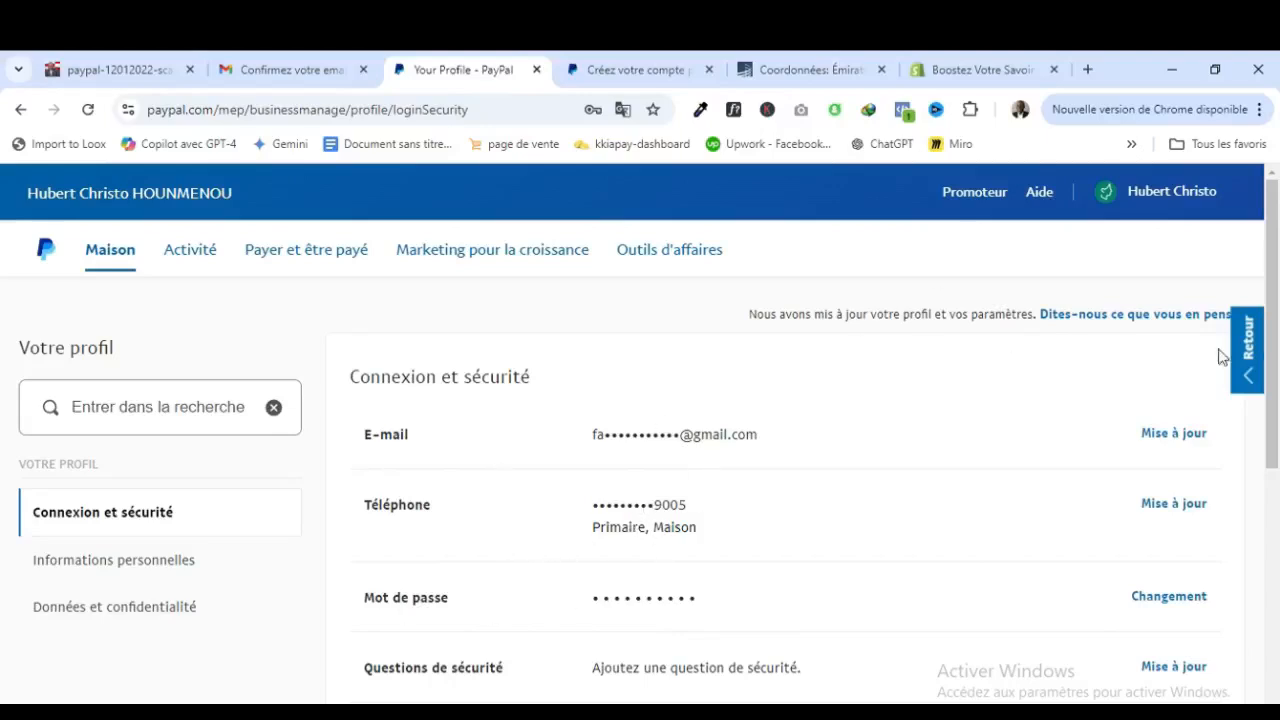
- Reopen and dismiss the account menu, then display the 'Payer et être payé' menu
mouse_move(1272, 321)
mouse_down()
mouse_move(1277, 553)
mouse_move(1273, 321)
mouse_up()
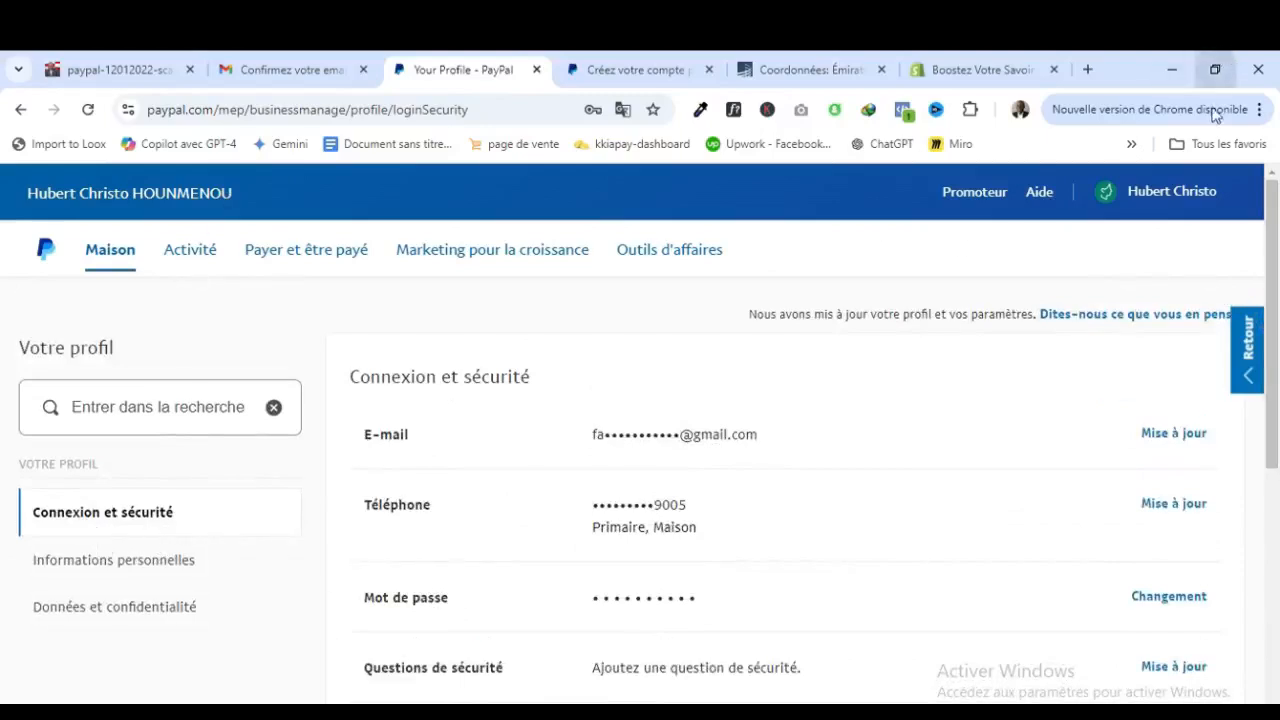
click(1188, 200)
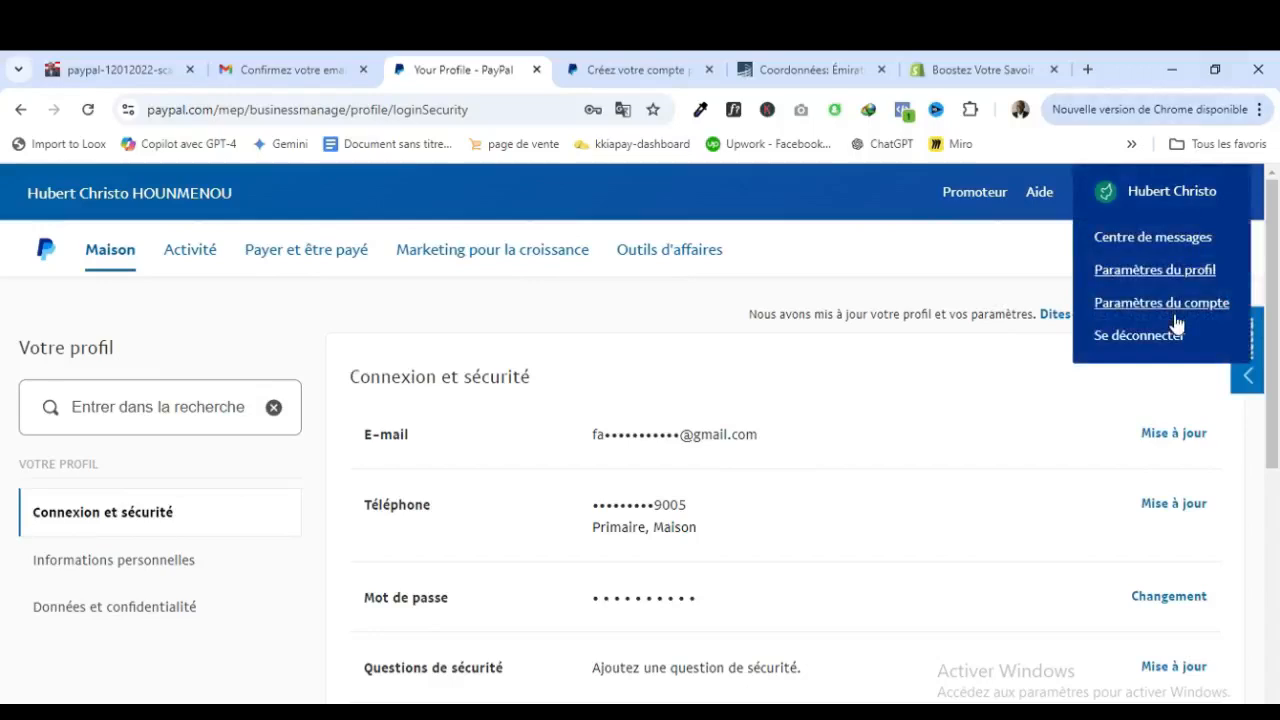
click(686, 312)
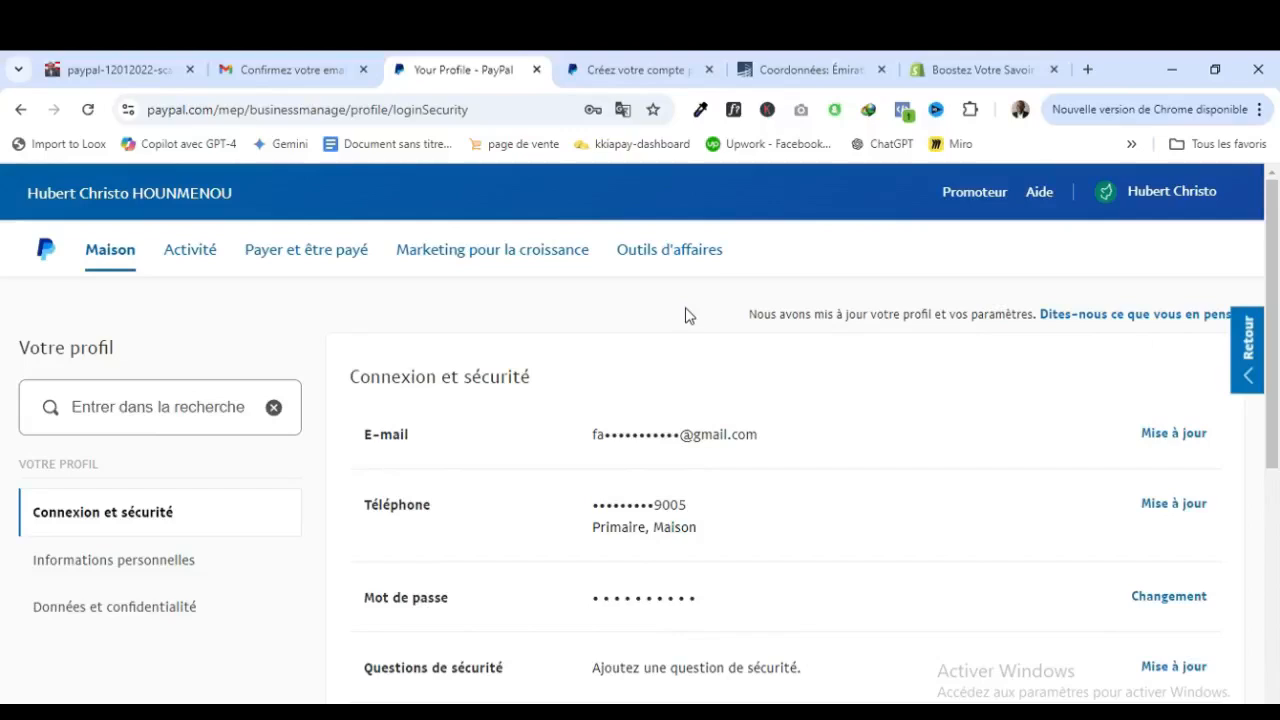
click(284, 256)
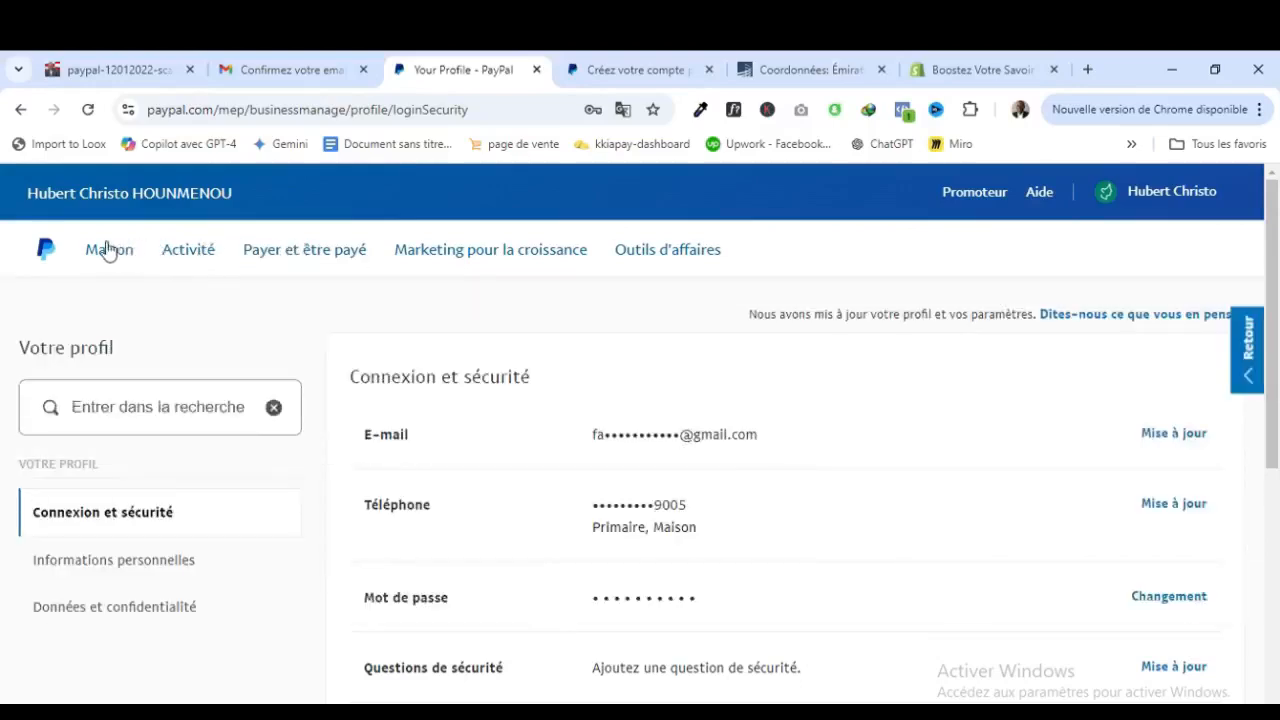
mouse_move(300, 262)
- Choose 'Créer et gérer des devis' from the 'Payer et être payé' menu and review the page
click(488, 262)
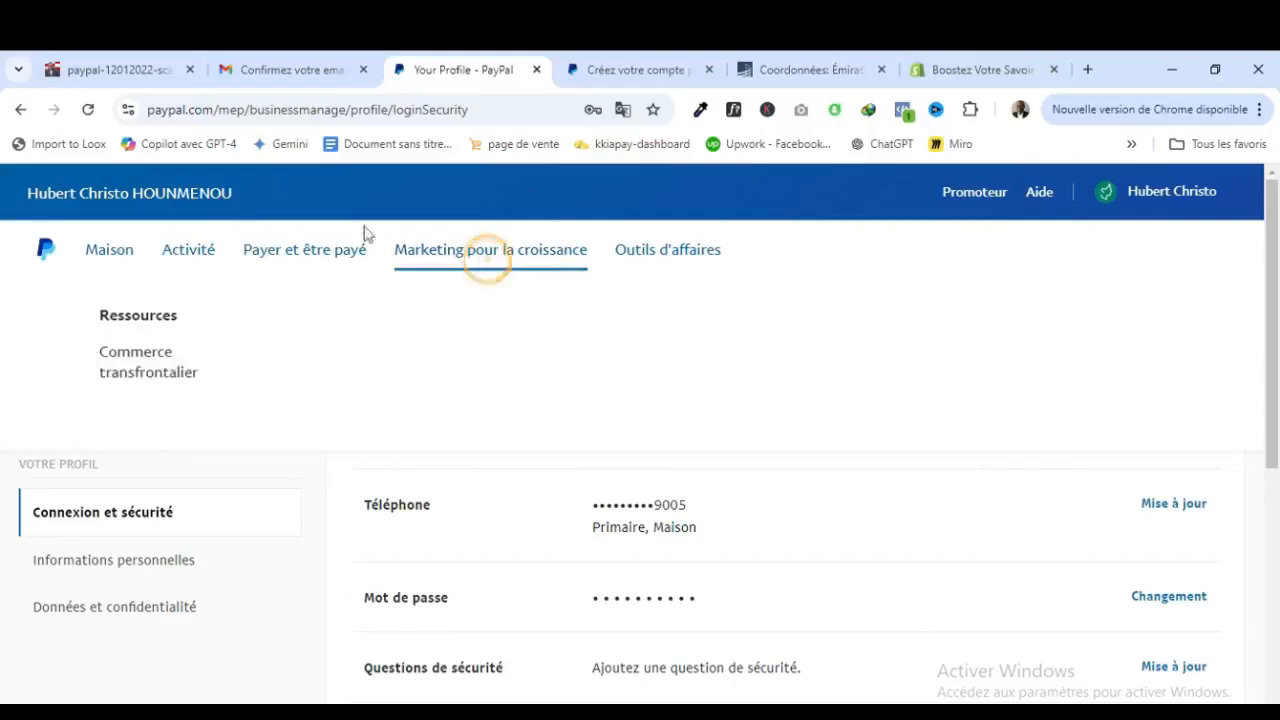
click(314, 262)
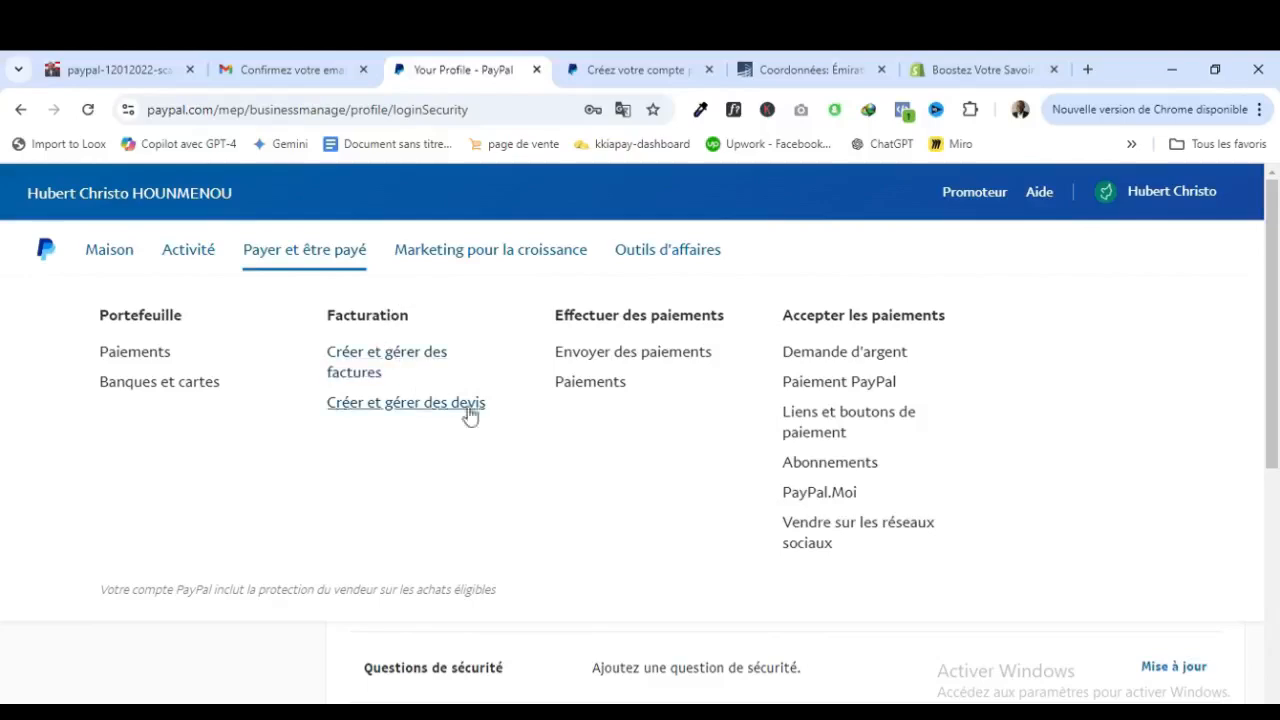
click(416, 412)
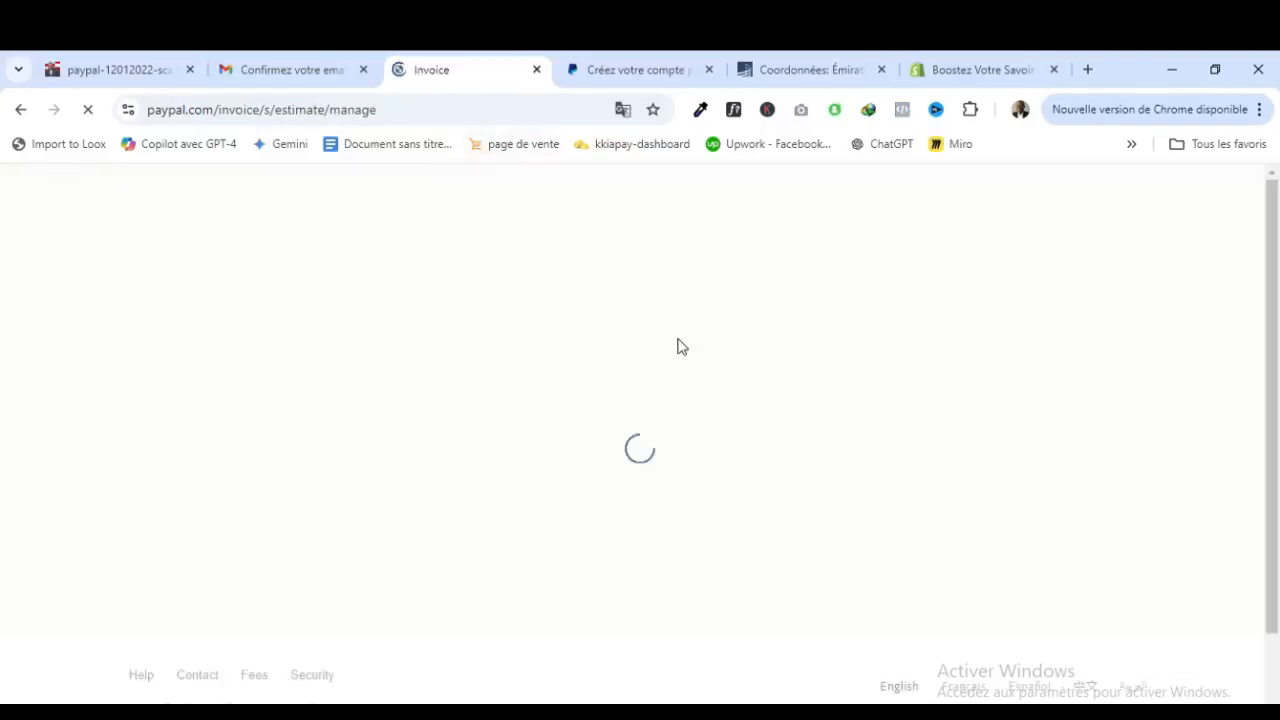
scroll(900, 502, down, 3)
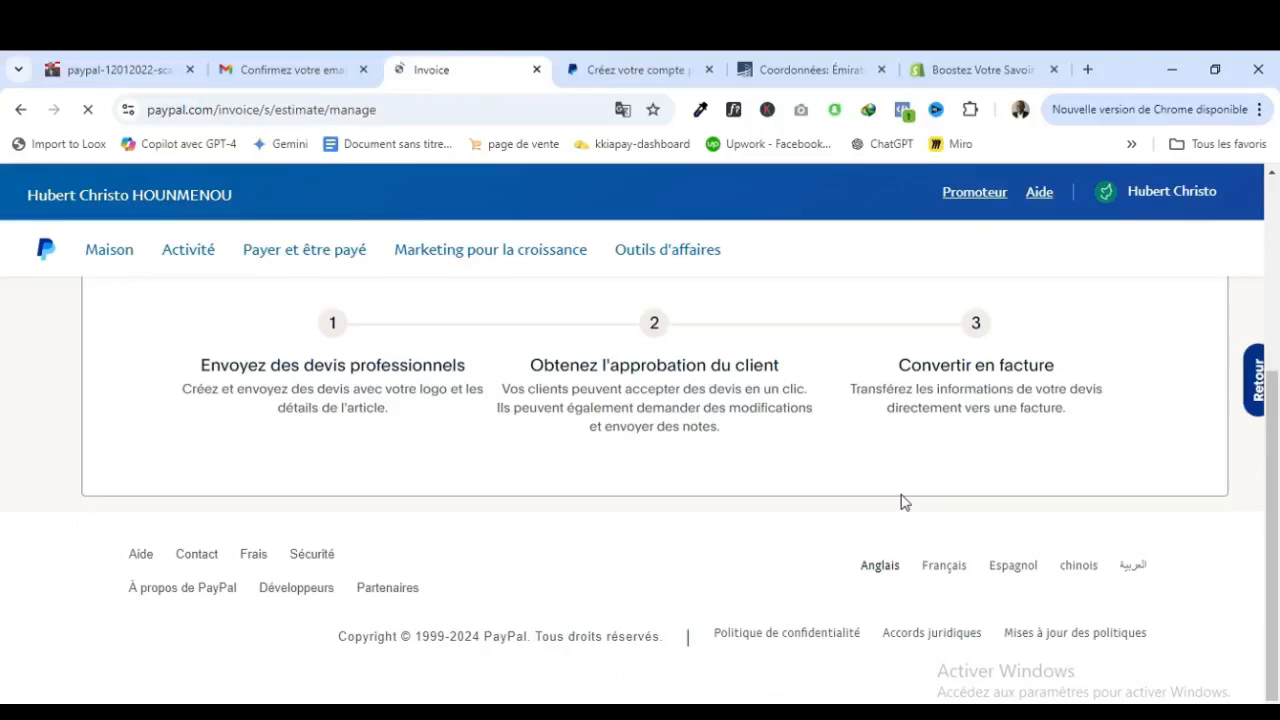